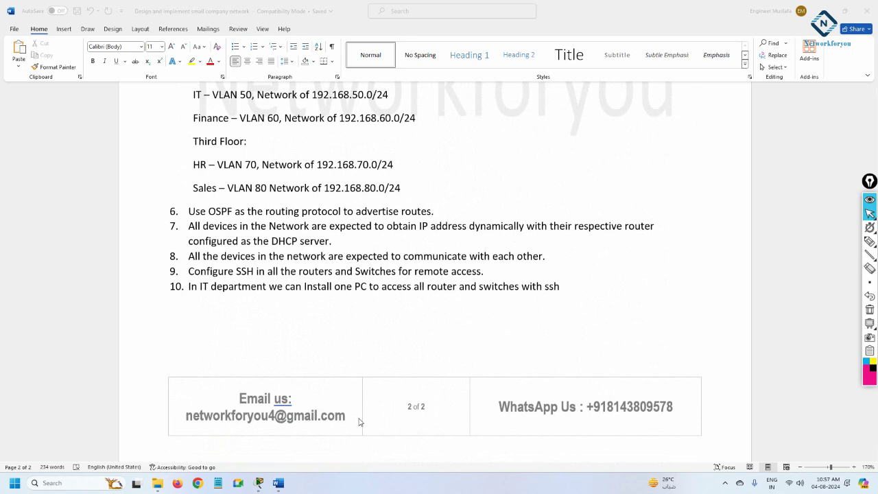
Step: Compare the Packet Tracer topology with the Word document's VLAN and network requirements for the first, second and third floors
left_click(259, 483)
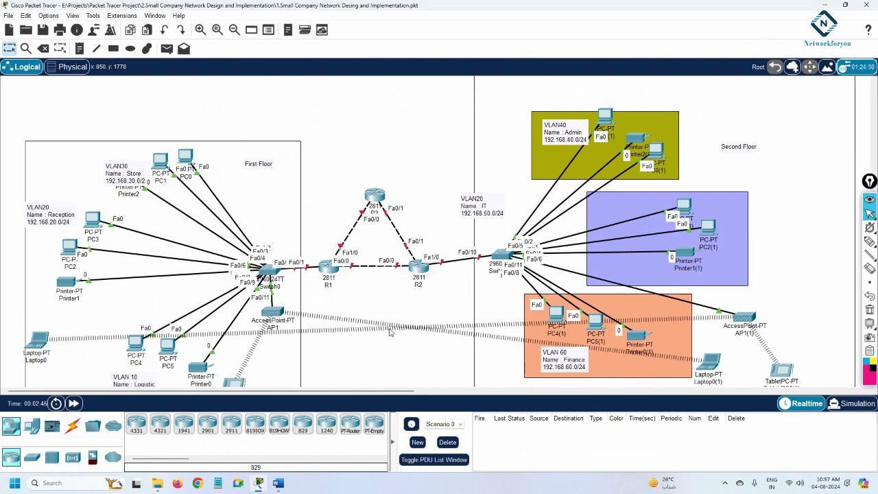
scroll(389, 332, "down", 3)
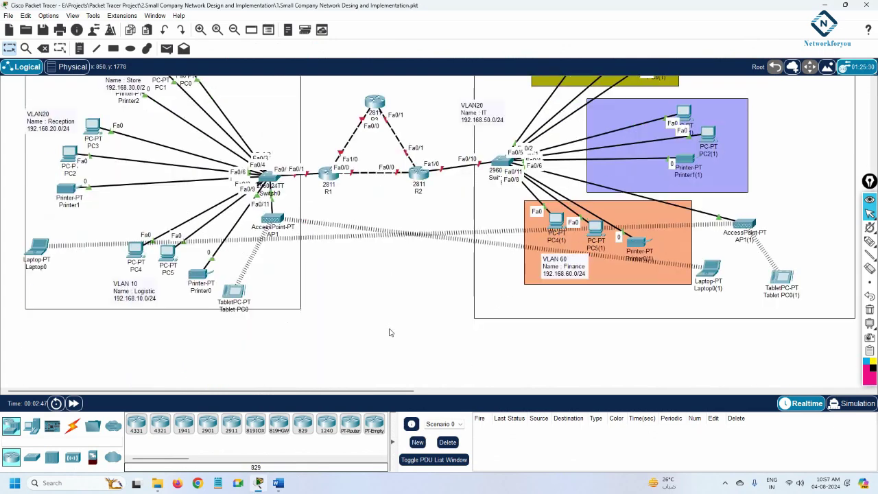
left_click(278, 483)
scroll(322, 329, "up", 5)
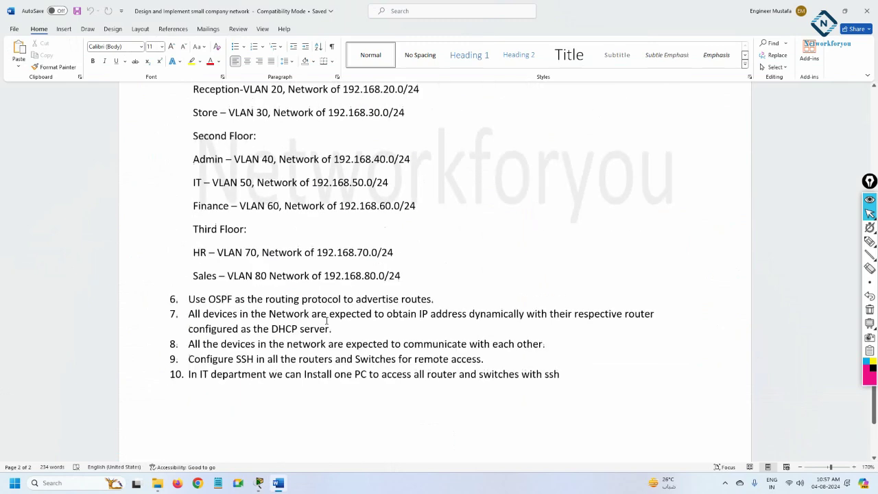
scroll(327, 321, "up", 3)
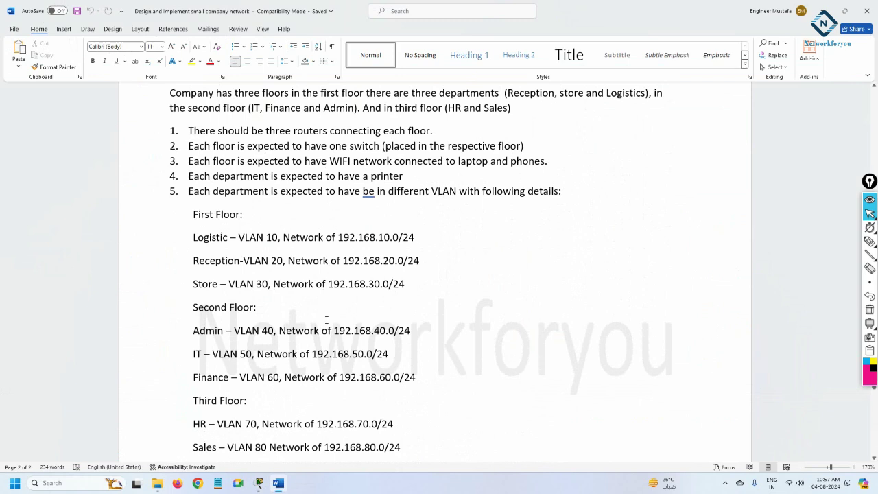
scroll(327, 320, "down", 1)
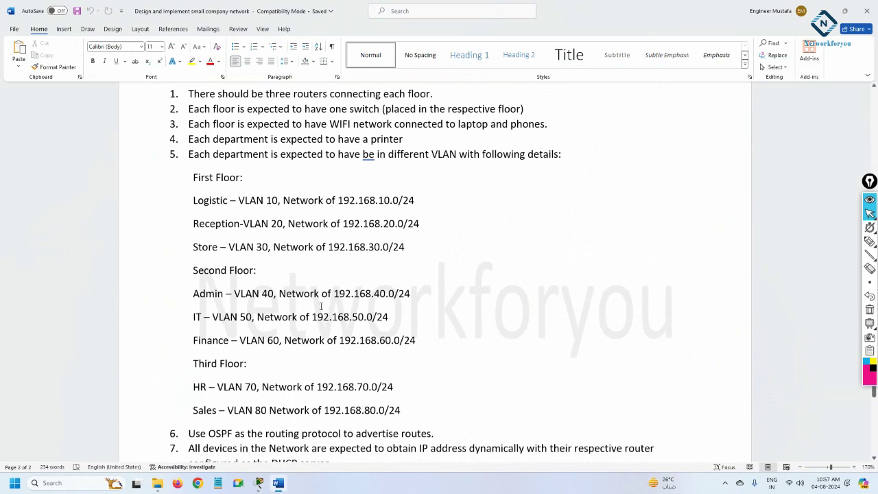
left_click_drag(418, 346, 187, 175)
scroll(210, 298, "down", 3)
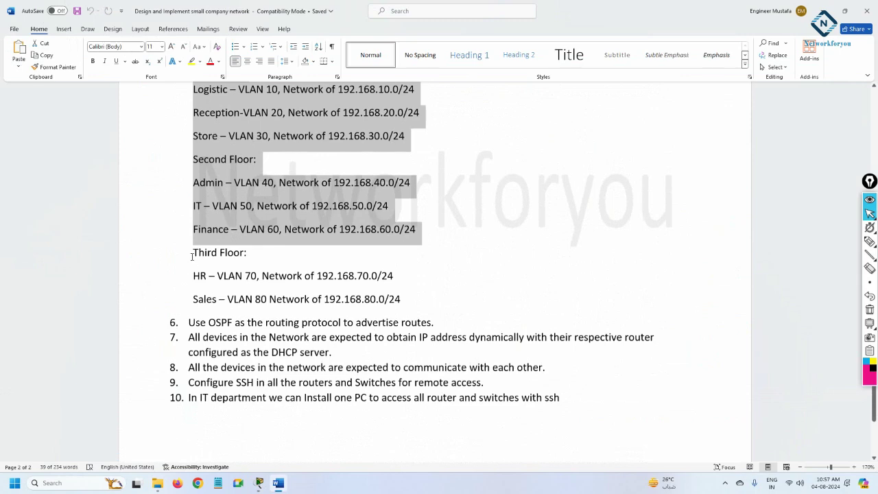
left_click_drag(192, 257, 408, 306)
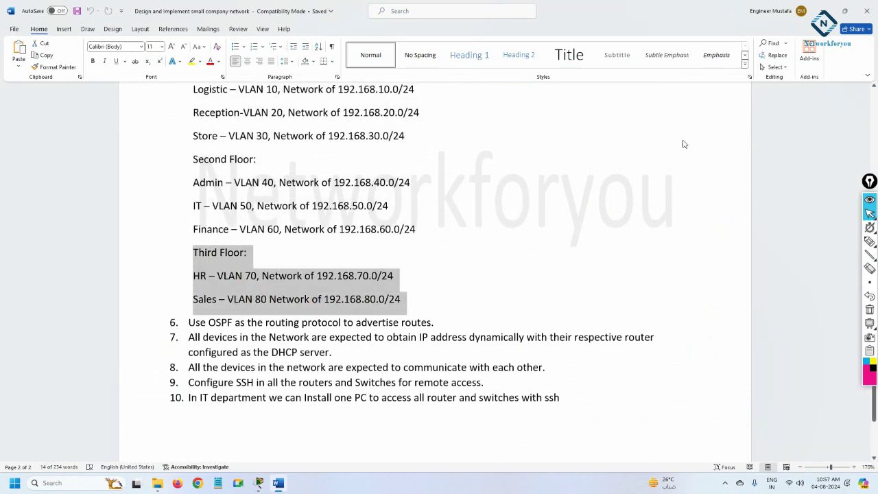
Step: Switch back to Packet Tracer and examine the First Floor and Second Floor networks and the free space around them
key("alt+Tab")
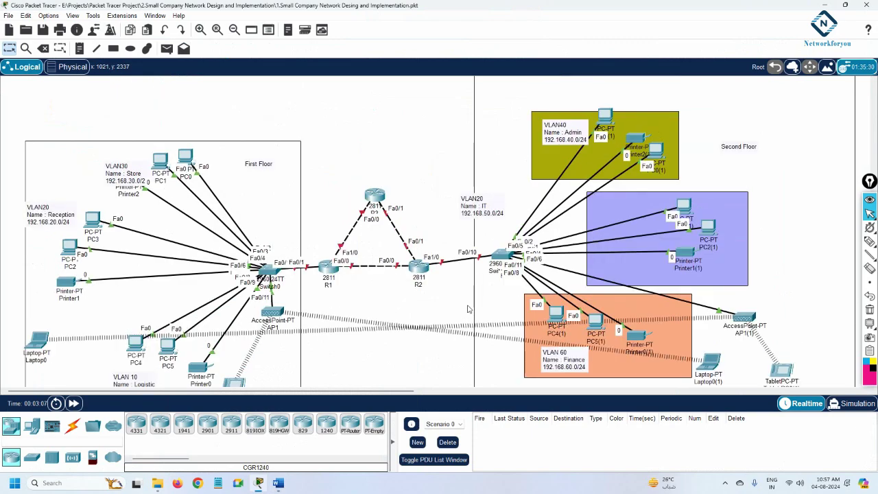
scroll(468, 310, "down", 2)
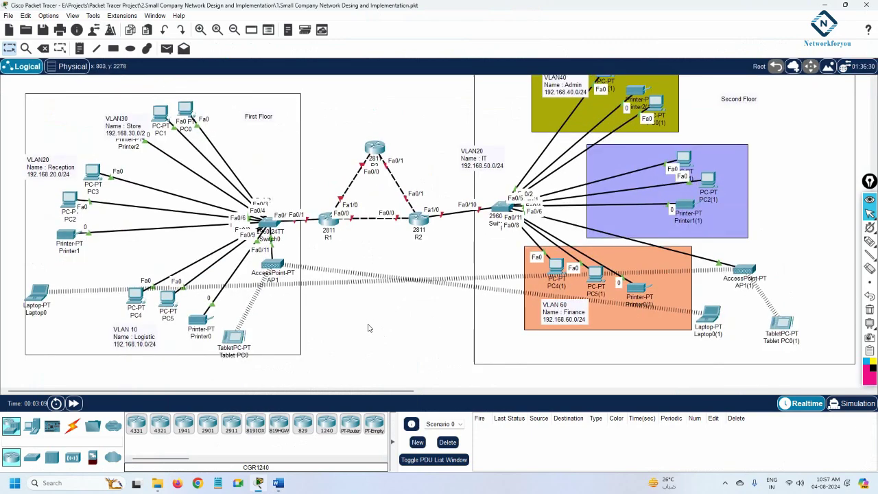
scroll(393, 295, "up", 2)
scroll(392, 295, "down", 2)
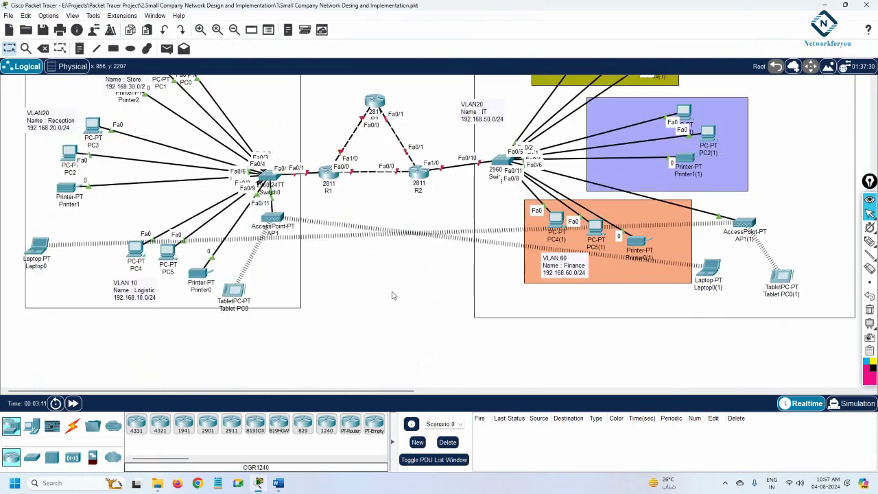
scroll(392, 295, "up", 4)
scroll(393, 295, "down", 5)
scroll(392, 295, "down", 9)
scroll(392, 295, "up", 13)
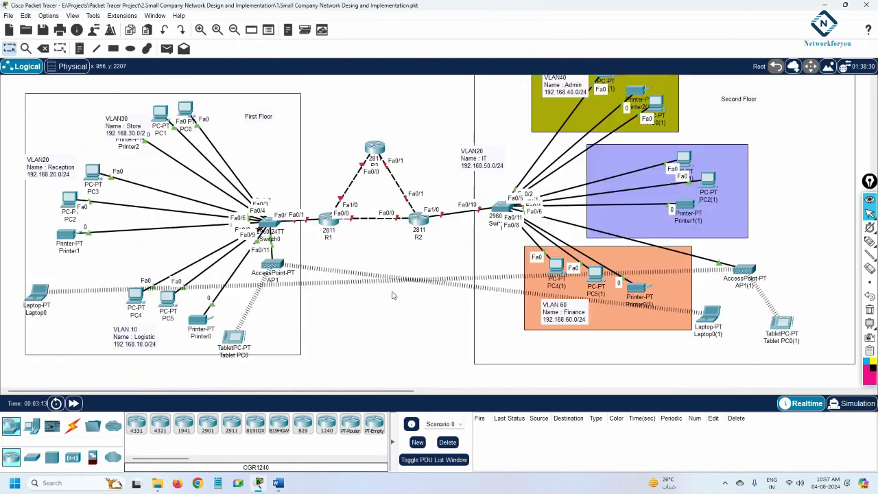
scroll(519, 289, "up", 9)
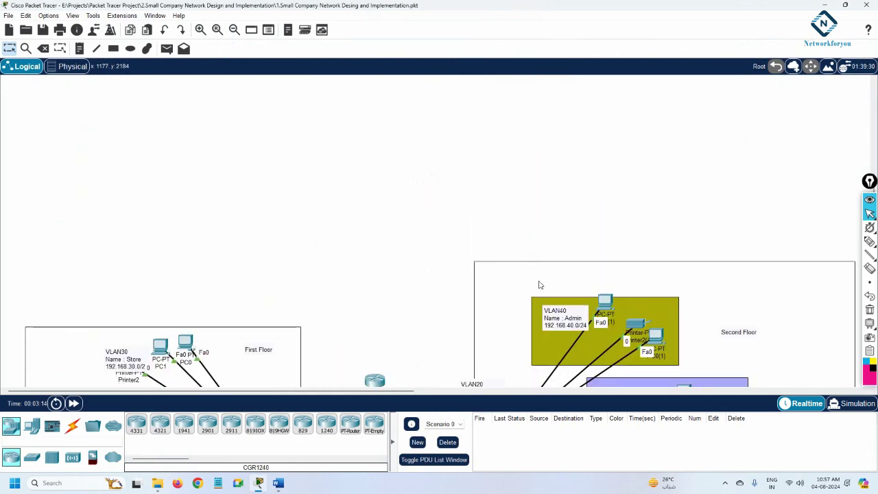
scroll(539, 284, "down", 7)
scroll(564, 162, "up", 2)
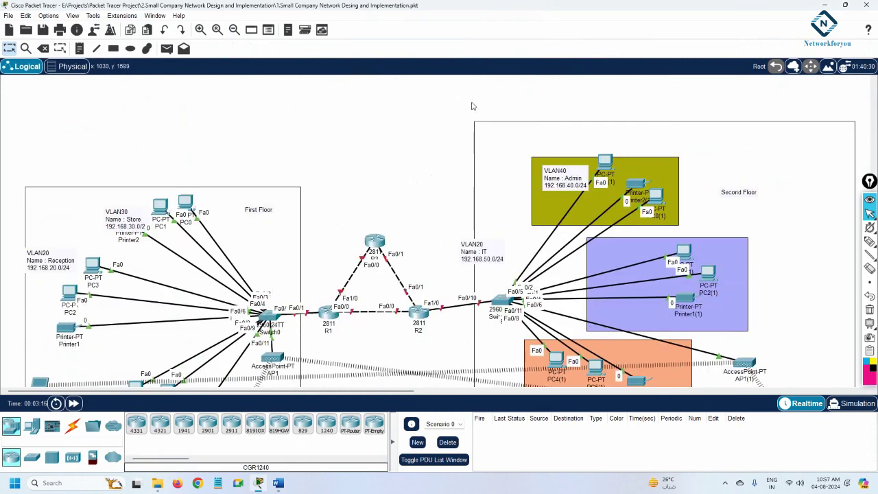
Step: Duplicate the whole Second Floor network, including its switch, end devices, access point and labels
left_click_drag(451, 100, 806, 473)
scroll(669, 381, "down", 6)
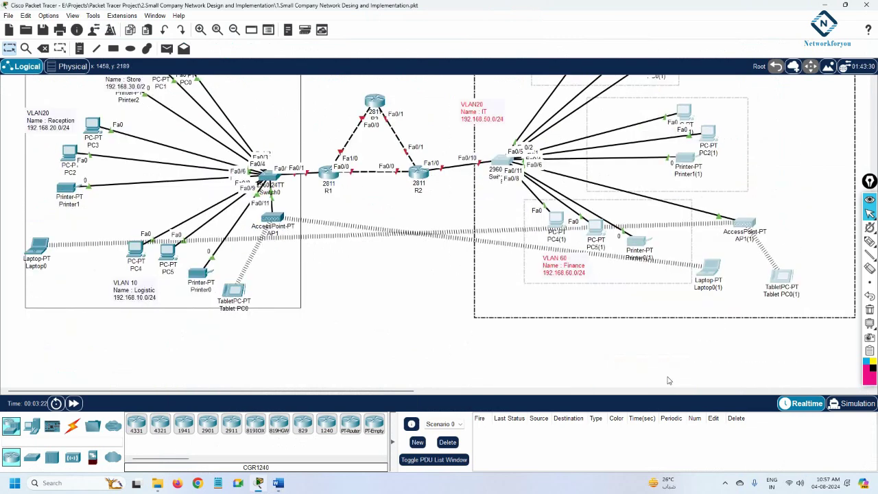
scroll(418, 347, "up", 12)
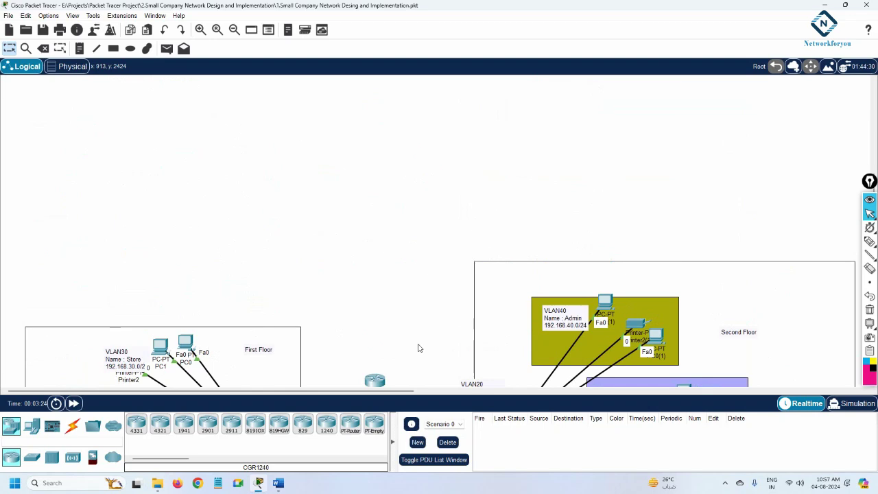
scroll(417, 347, "down", 10)
key("ctrl+v")
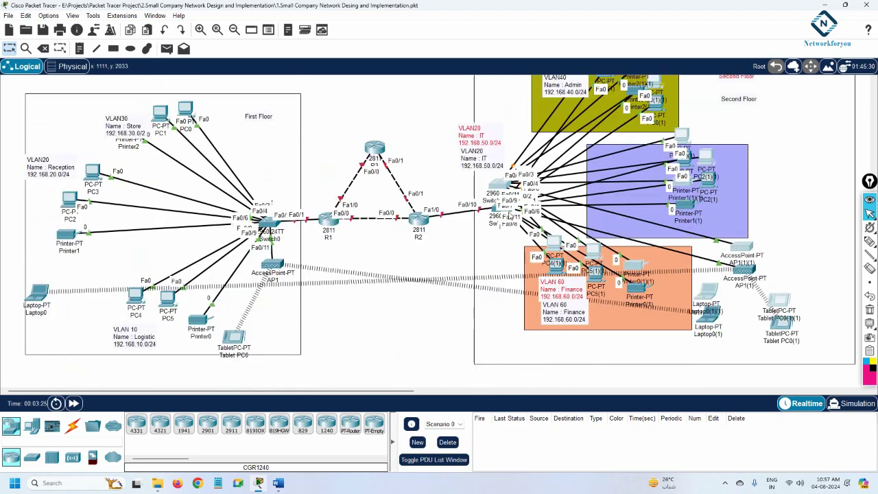
Step: Move the duplicated network to the empty area above the existing floors and shift its switch farther from the end devices
left_click_drag(498, 183, 278, 231)
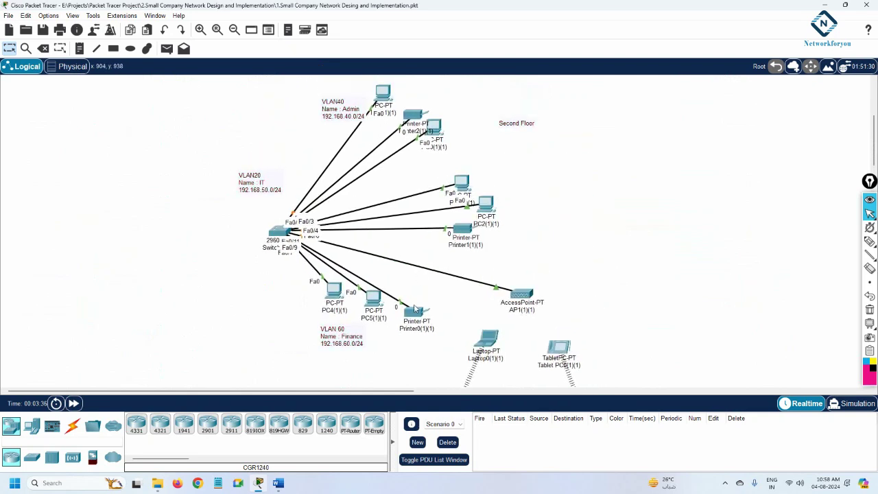
left_click_drag(280, 235, 277, 226)
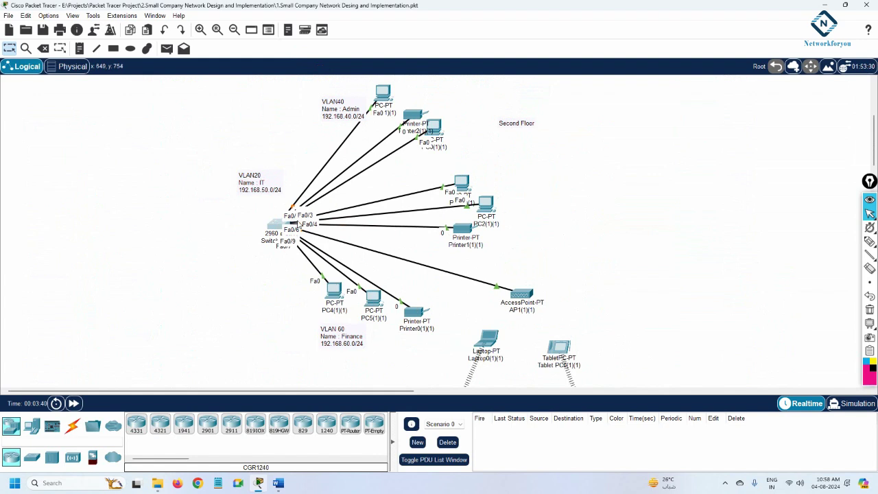
left_click_drag(275, 226, 250, 223)
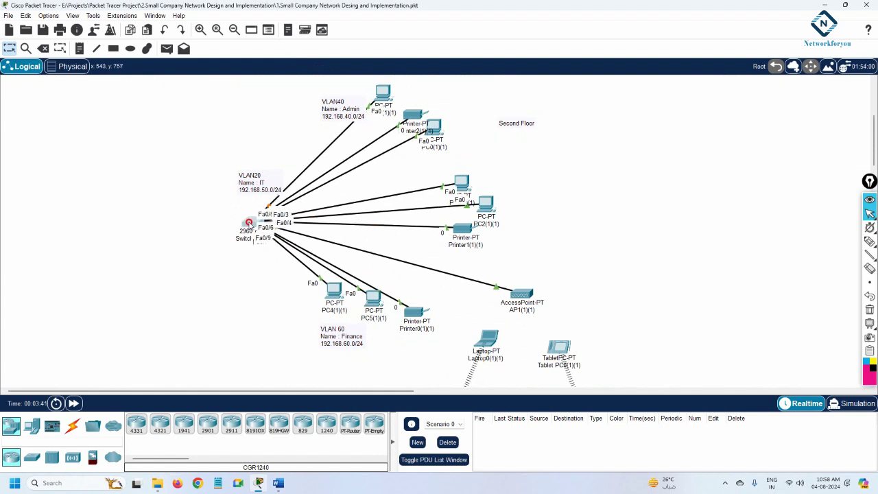
Step: Change the duplicated network's floor label to Third Floor and place it below the Finance devices
left_click(507, 122)
key("ctrl+a")
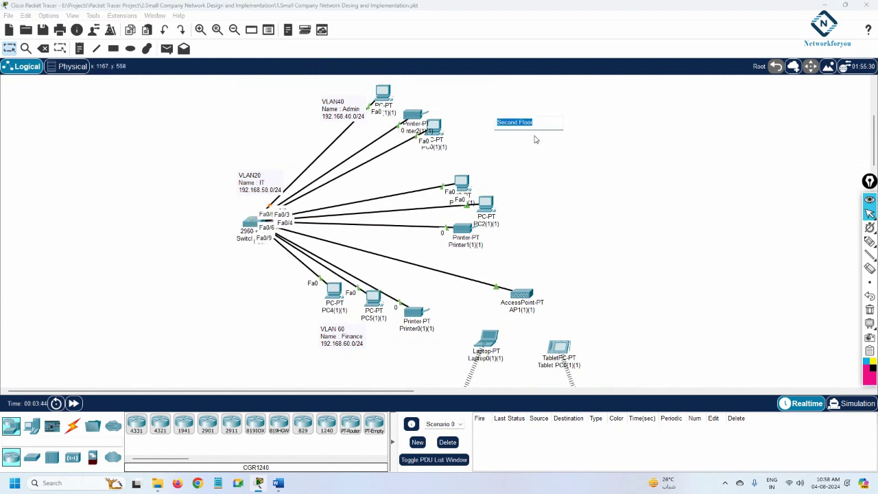
key("Delete")
left_click(541, 181)
Step: Try placing the duplicated laptop beside the duplicated network's switch
scroll(394, 261, "down", 3)
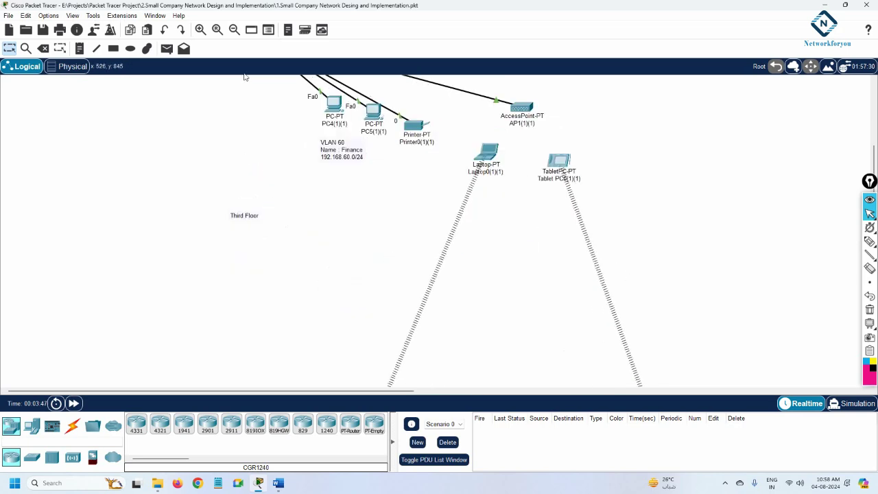
left_click(234, 30)
left_click(234, 29)
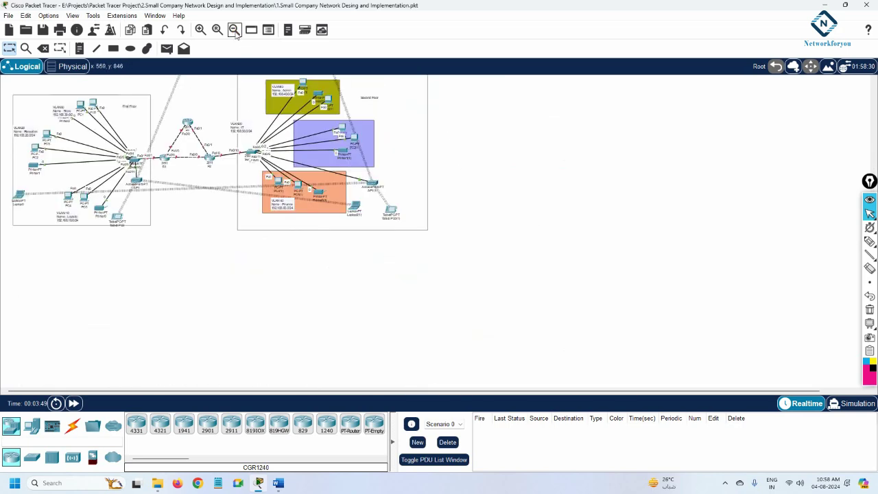
scroll(398, 295, "up", 5)
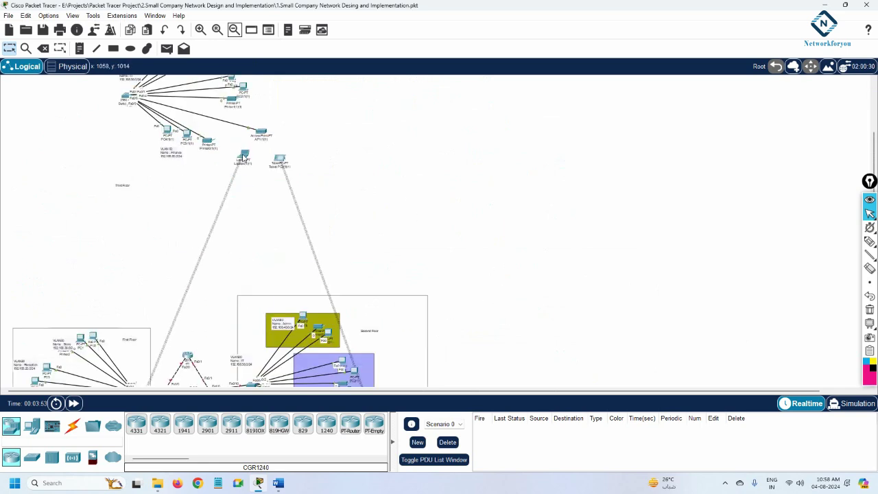
left_click_drag(243, 158, 101, 118)
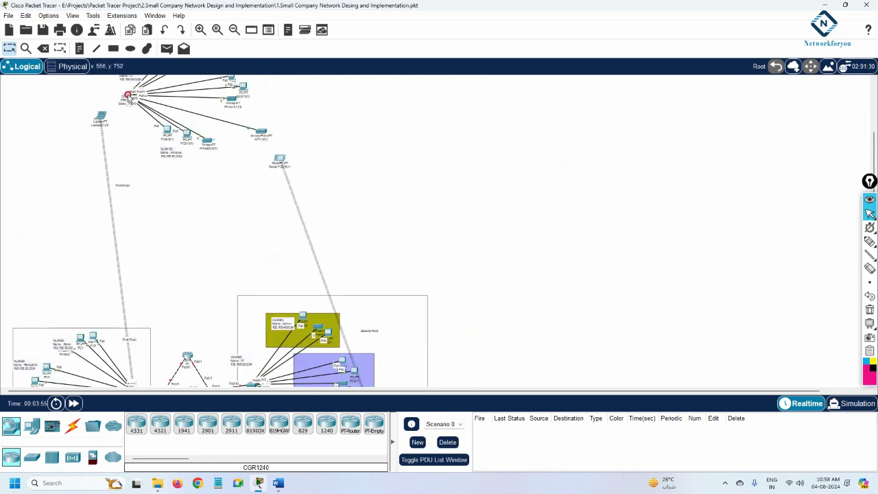
left_click(129, 96)
scroll(204, 161, "up", 2)
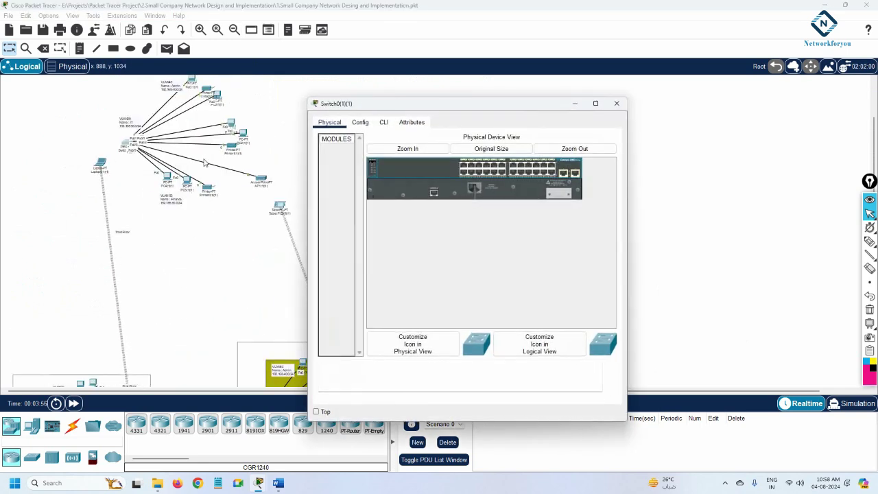
left_click(617, 103)
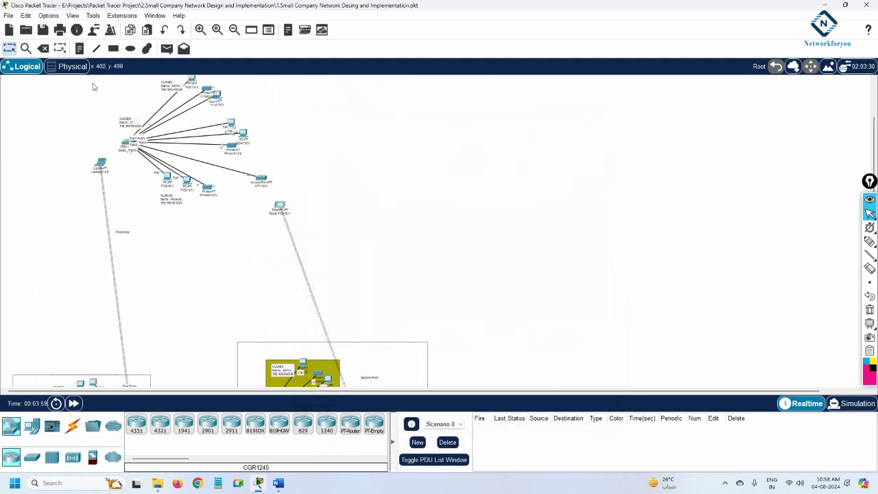
Step: Delete the duplicated laptop and tablet that link wirelessly to the lower floors
left_click(44, 50)
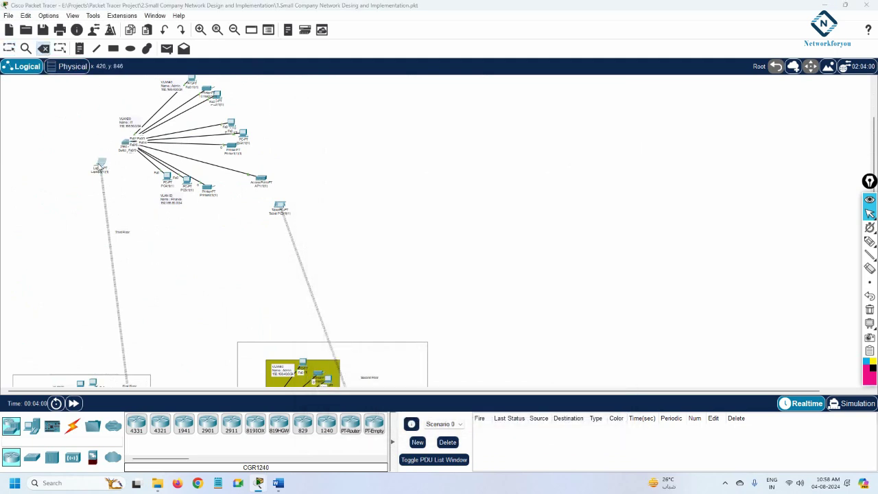
left_click(100, 165)
left_click(445, 253)
left_click(279, 205)
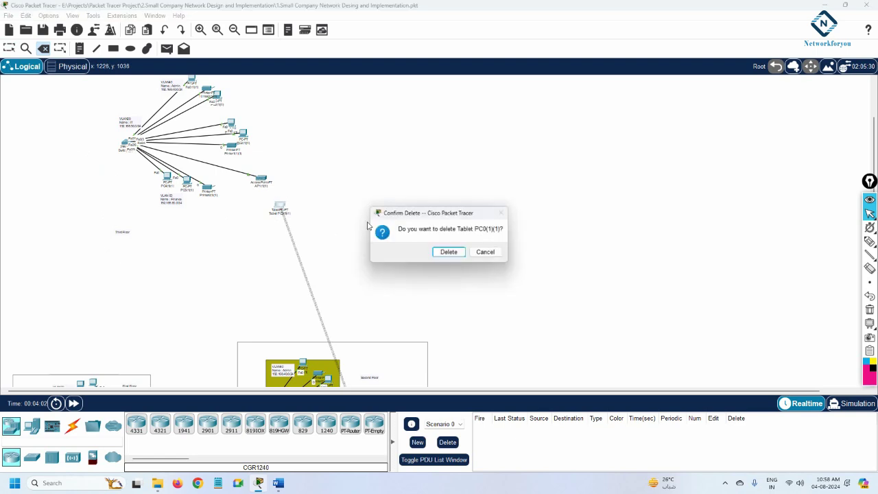
left_click(446, 252)
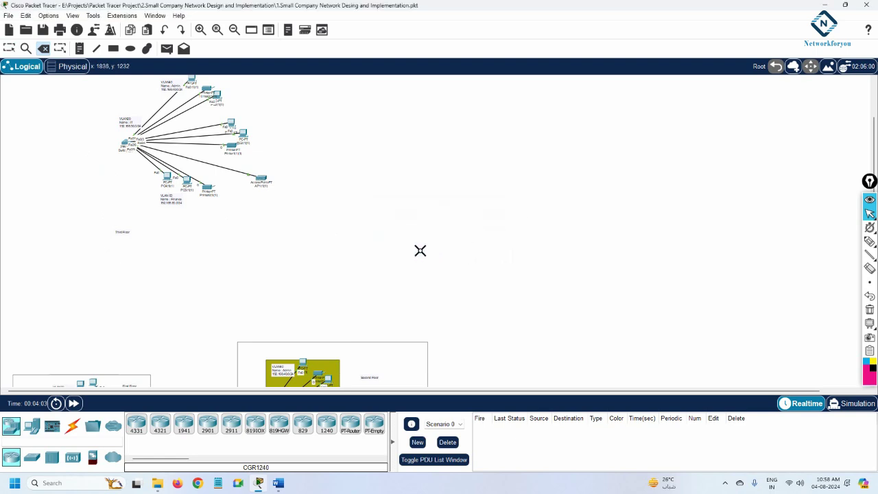
left_click(9, 48)
Step: Move the duplicated network closer to the existing floors, above the central router, together with its Third Floor label
scroll(239, 252, "up", 3)
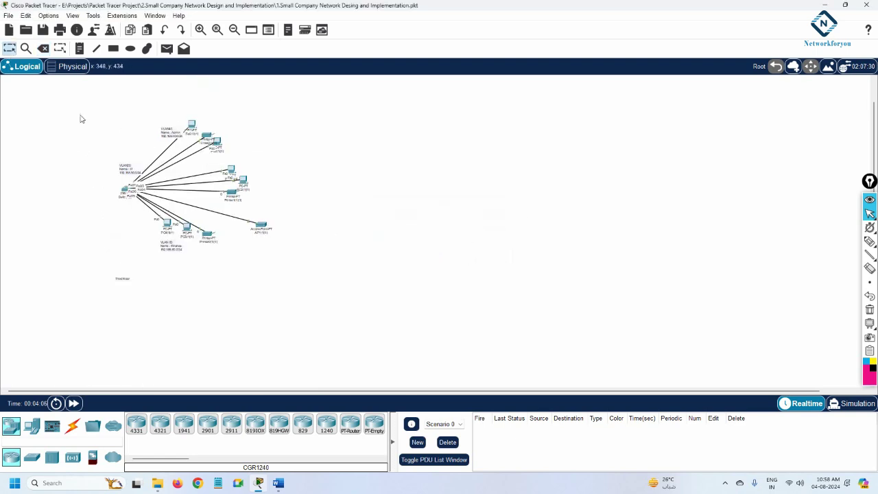
left_click_drag(80, 119, 298, 280)
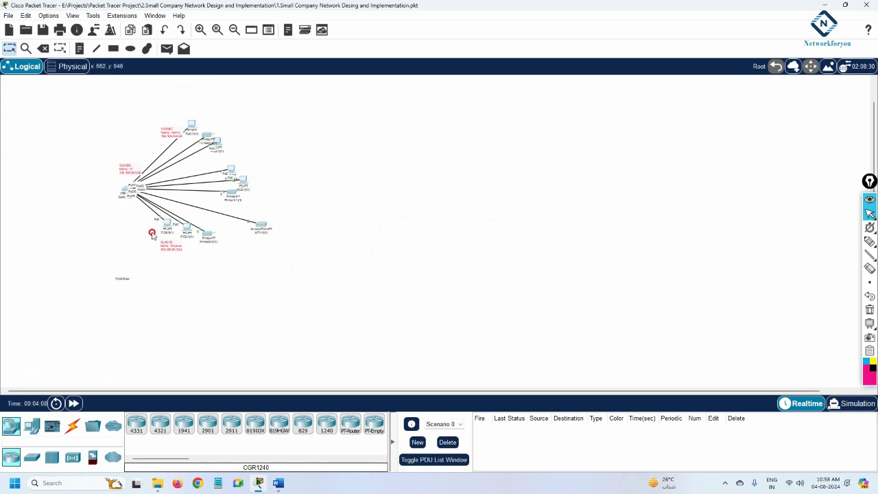
left_click_drag(124, 190, 133, 316)
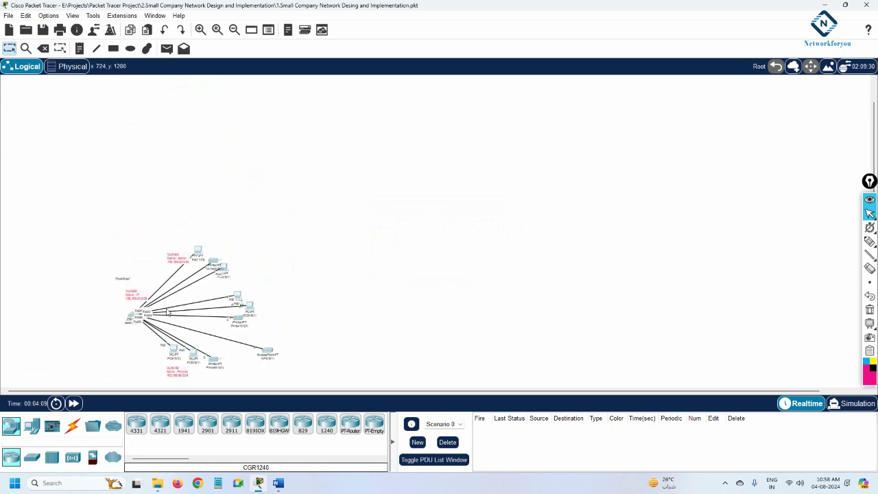
scroll(300, 282, "down", 15)
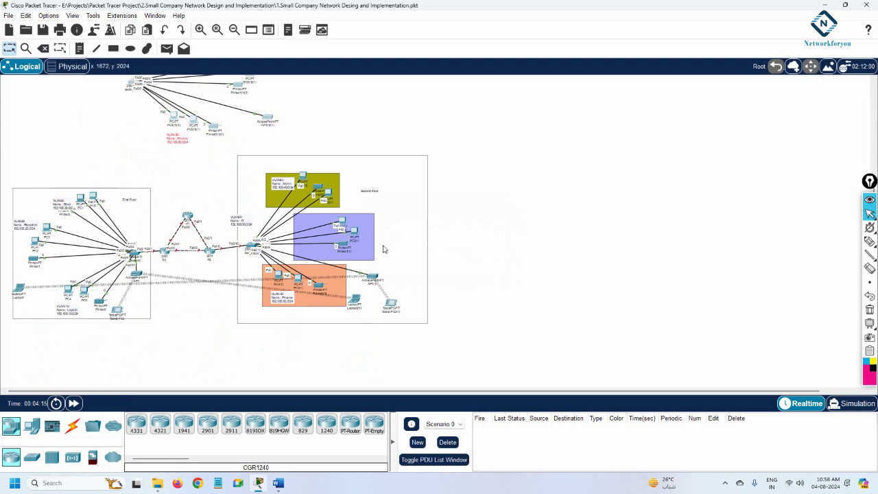
scroll(405, 248, "up", 3)
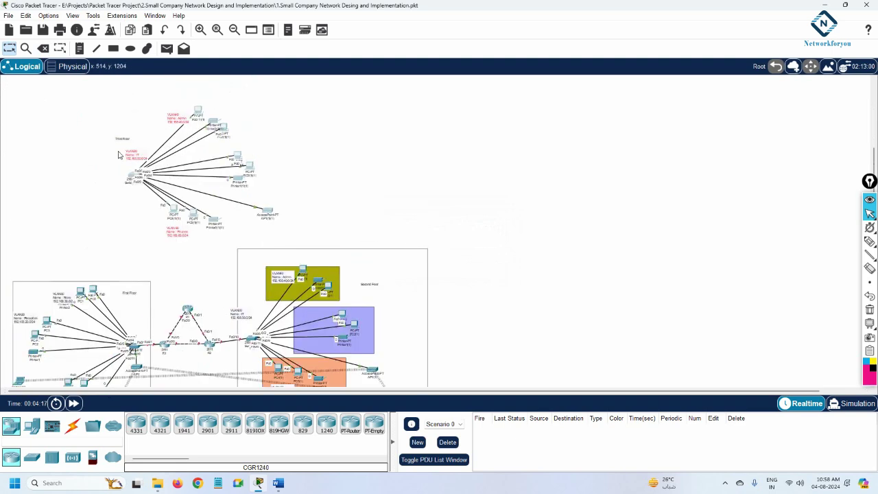
left_click_drag(90, 113, 287, 237)
left_click_drag(135, 178, 167, 165)
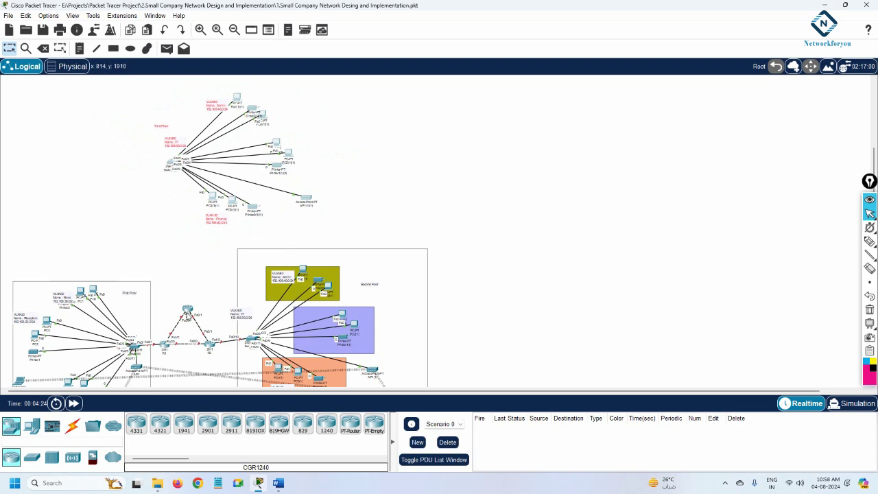
Step: Try to connect router R3 to the third-floor switch with an automatically chosen cable
left_click(72, 426)
left_click(135, 423)
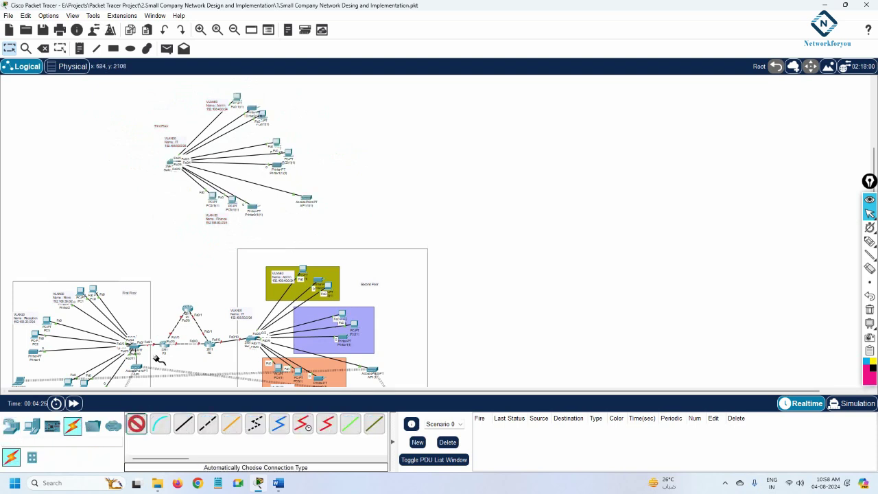
left_click(188, 312)
left_click(171, 163)
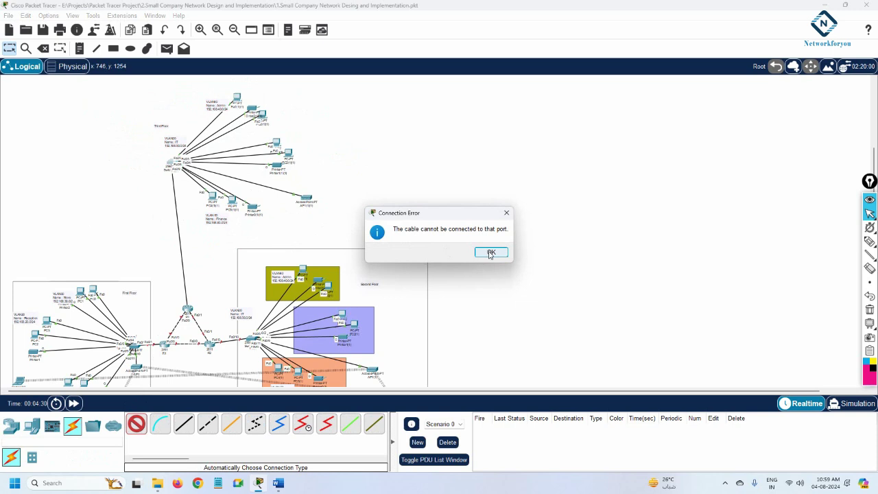
left_click(492, 252)
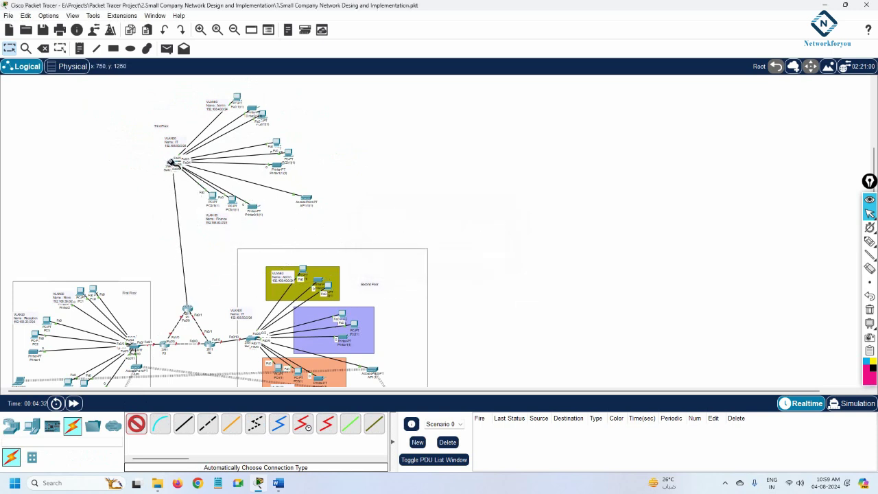
left_click(171, 164)
key("Return")
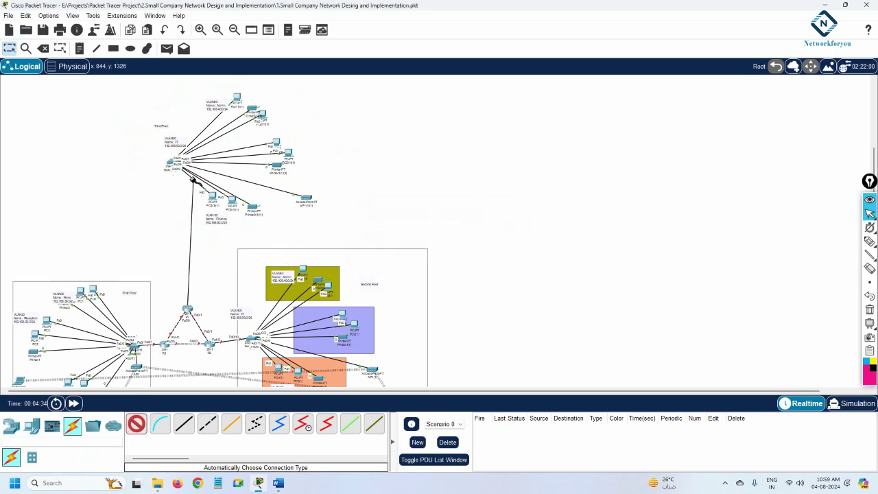
Step: Compare R3's Fast Ethernet modules and install an NM-2FE2W module in the router's large empty slot
left_click(186, 311)
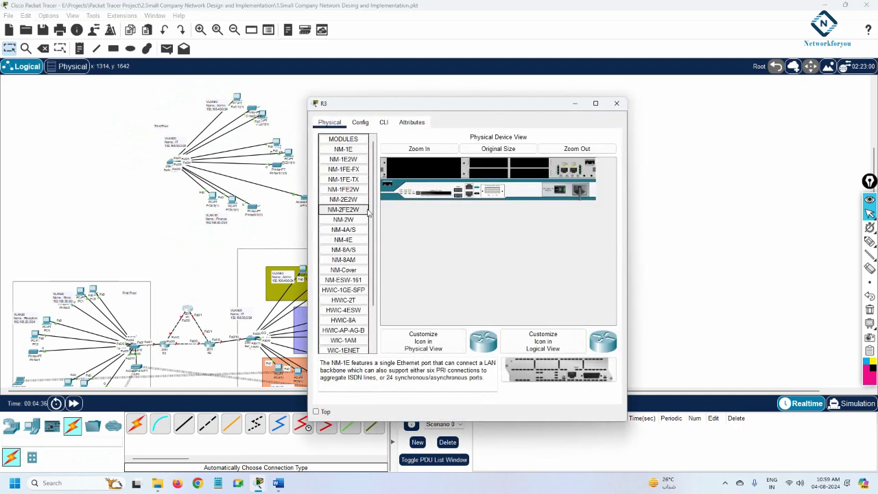
left_click_drag(308, 154, 108, 154)
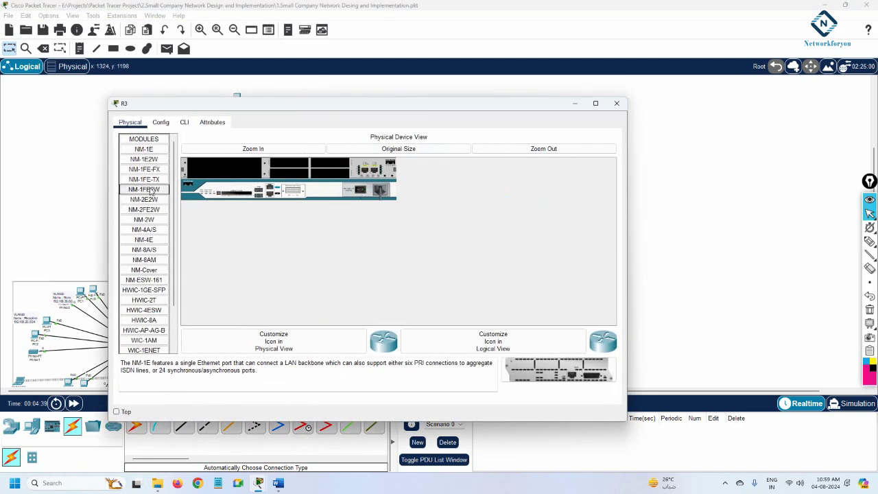
left_click(155, 191)
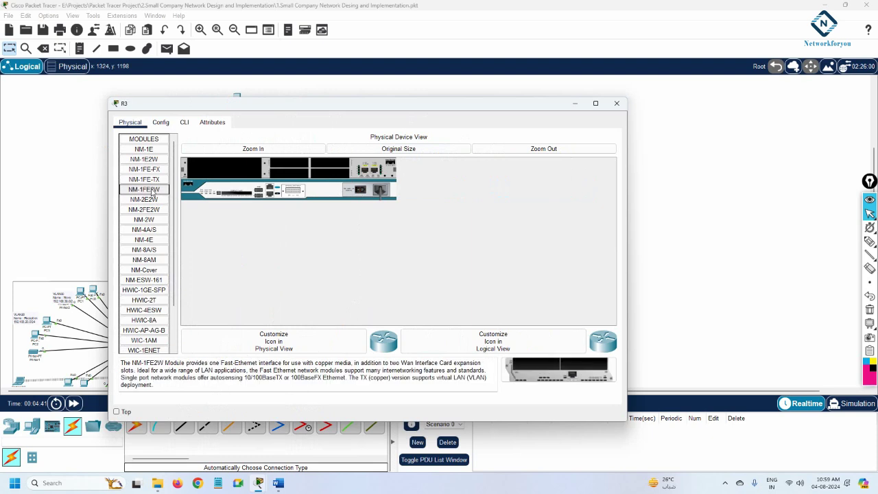
left_click(153, 179)
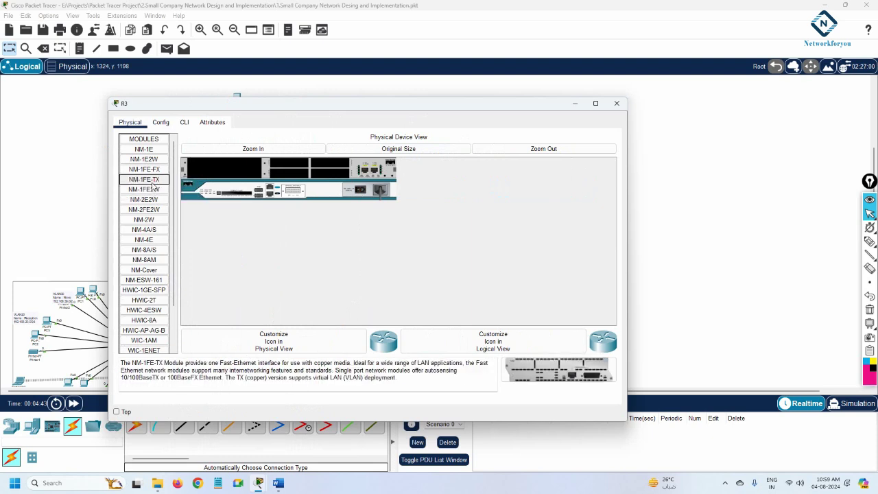
left_click(155, 212)
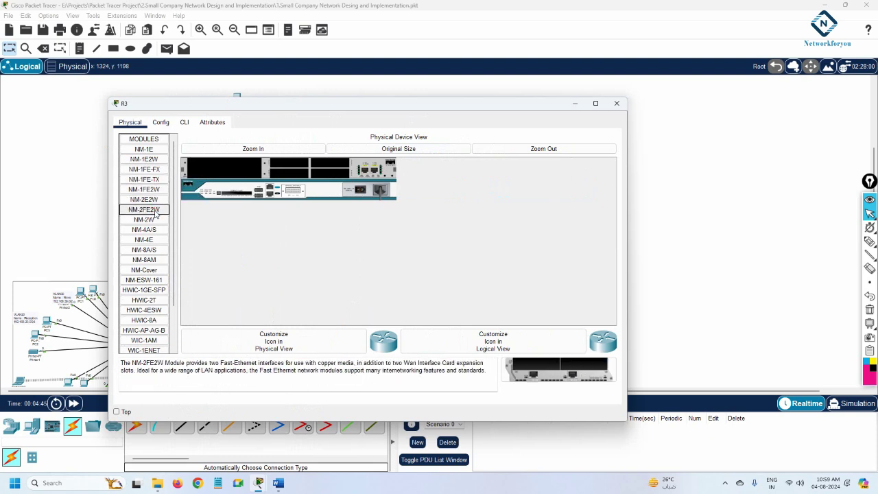
left_click_drag(257, 363, 206, 363)
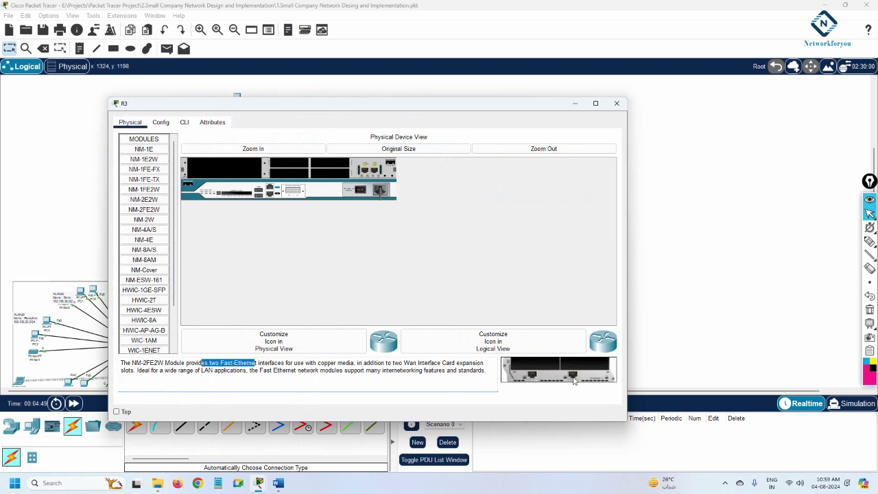
left_click_drag(548, 377, 242, 173)
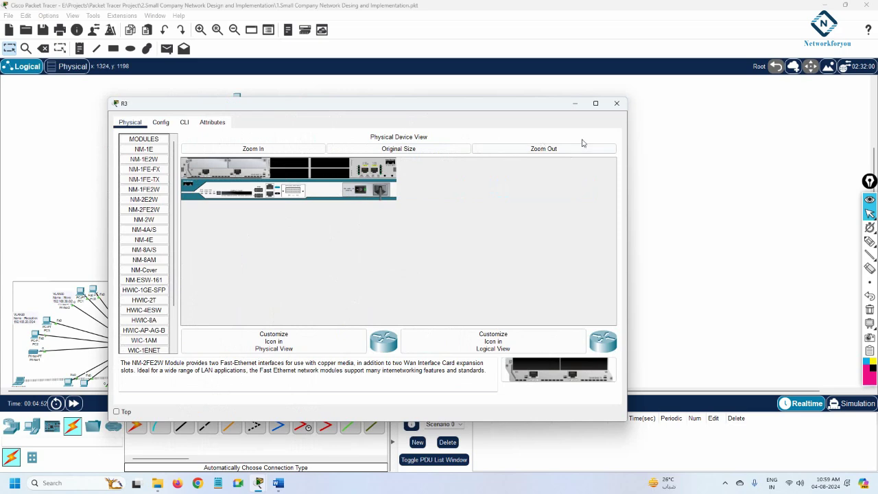
left_click(616, 103)
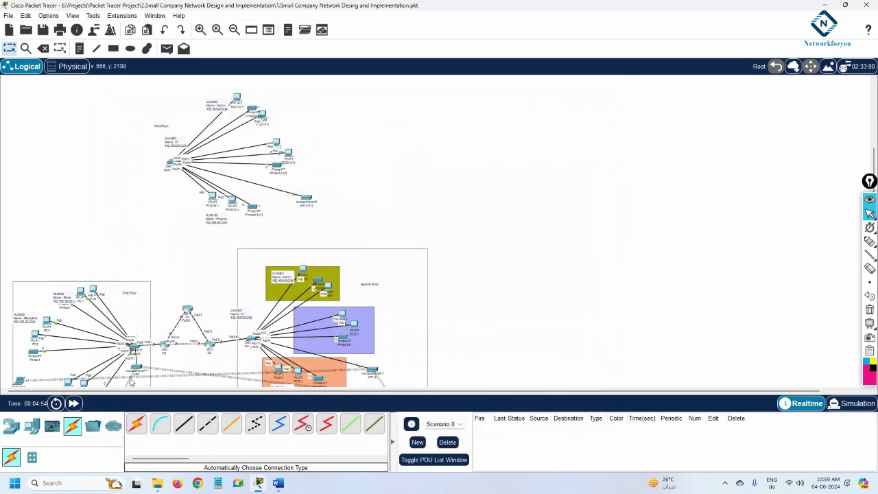
Step: Connect router R3 to the third-floor switch using the automatically chosen connection type
left_click(136, 424)
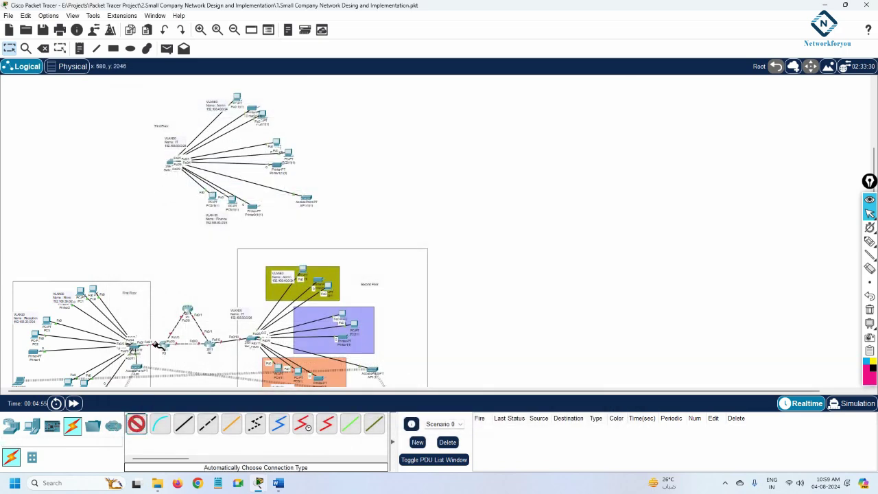
left_click(186, 302)
left_click(171, 164)
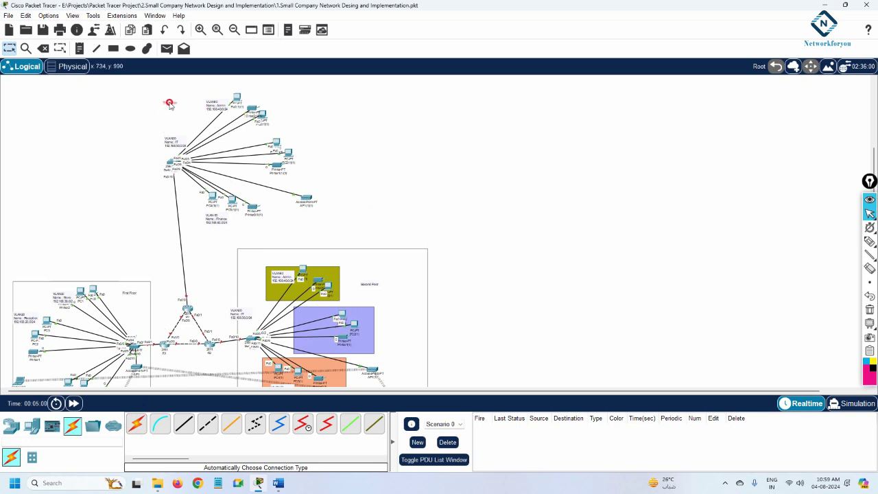
Step: Review the three floors' layout and check the third-floor department and VLAN requirements in the Word document
scroll(154, 249, "down", 3)
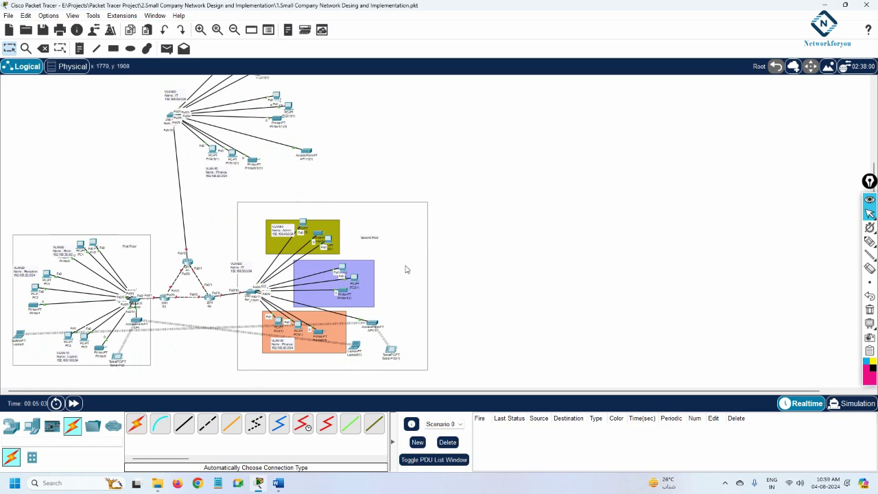
scroll(469, 253, "up", 3)
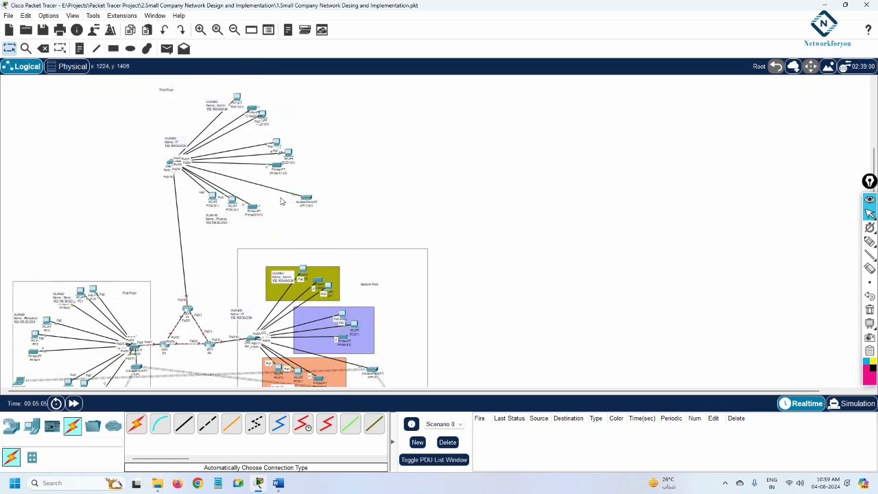
scroll(281, 201, "down", 3)
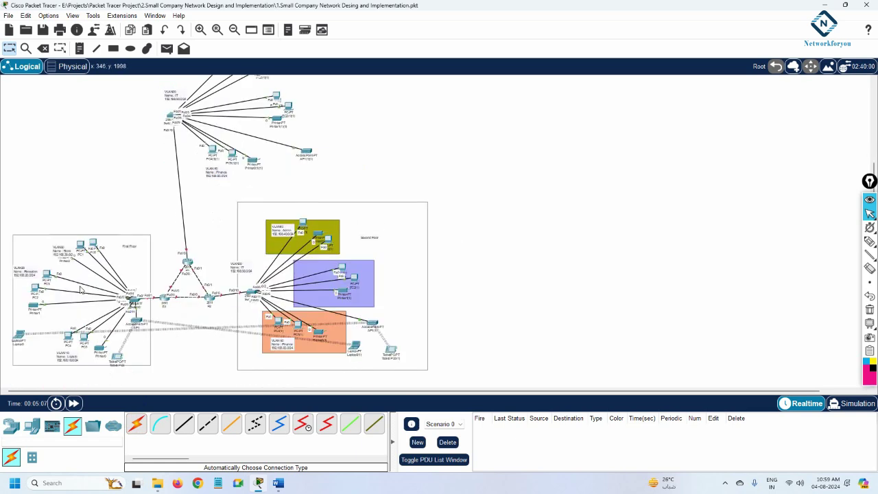
scroll(406, 267, "up", 3)
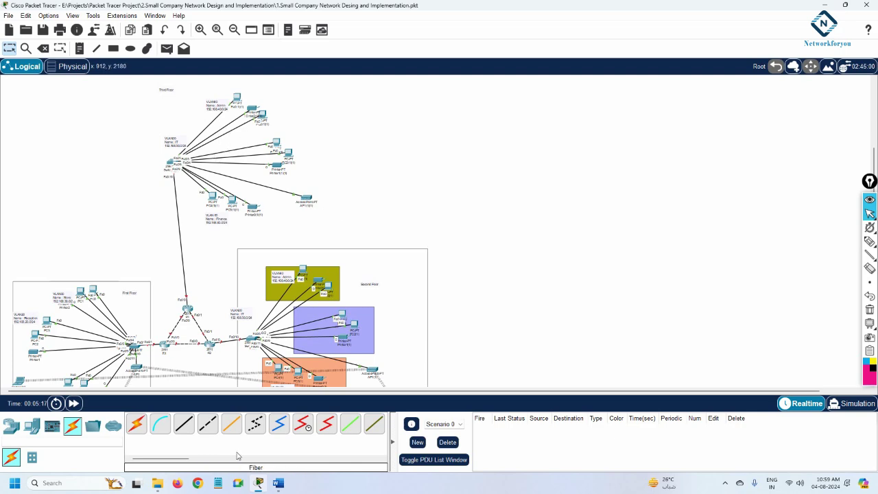
left_click(278, 483)
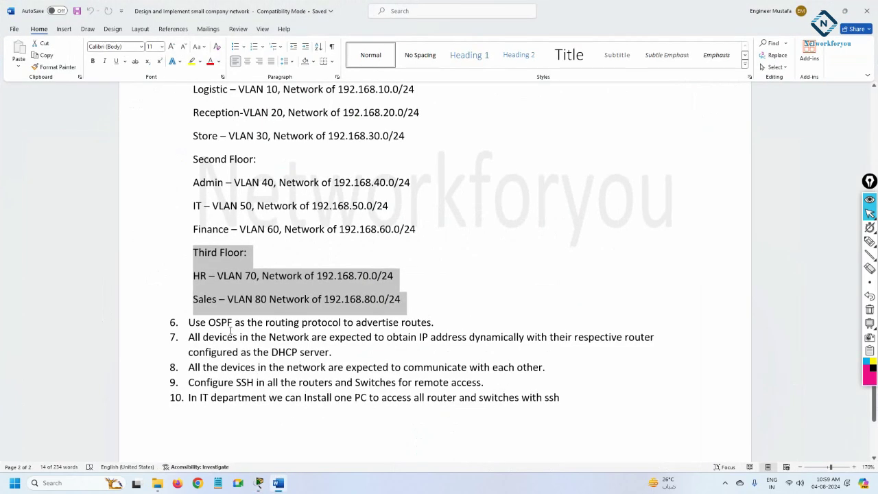
scroll(231, 331, "up", 3)
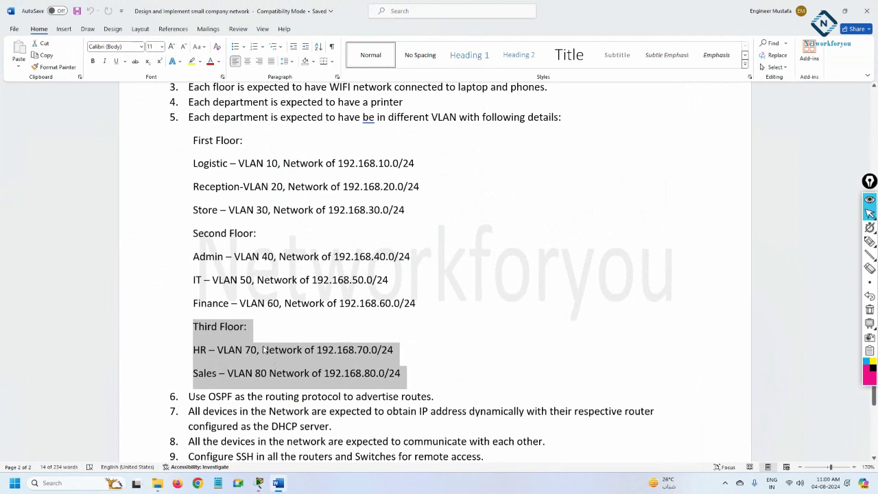
left_click(828, 11)
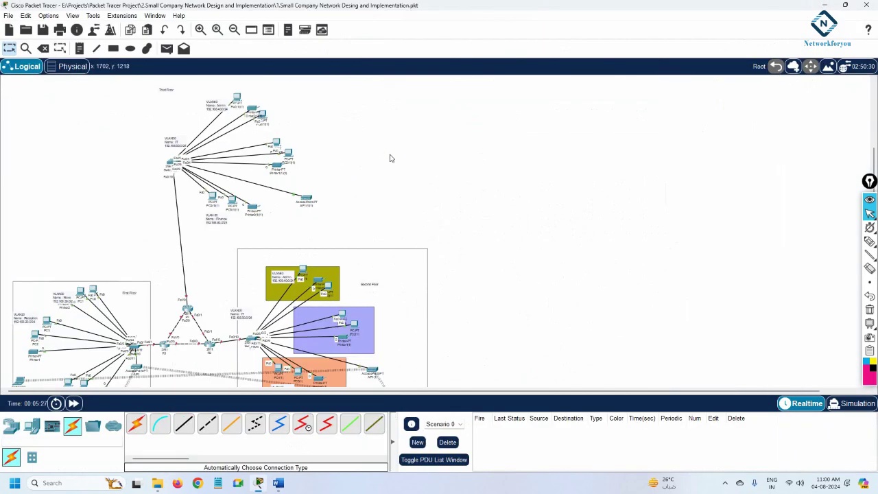
Step: Move the third floor's duplicated Admin PCs and printer upward, spacing them apart and away from the IT devices
left_click(200, 31)
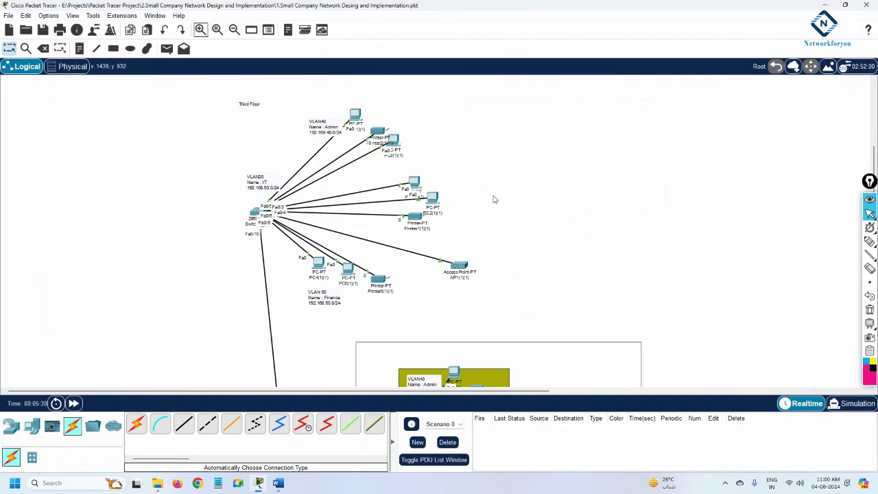
left_click(201, 30)
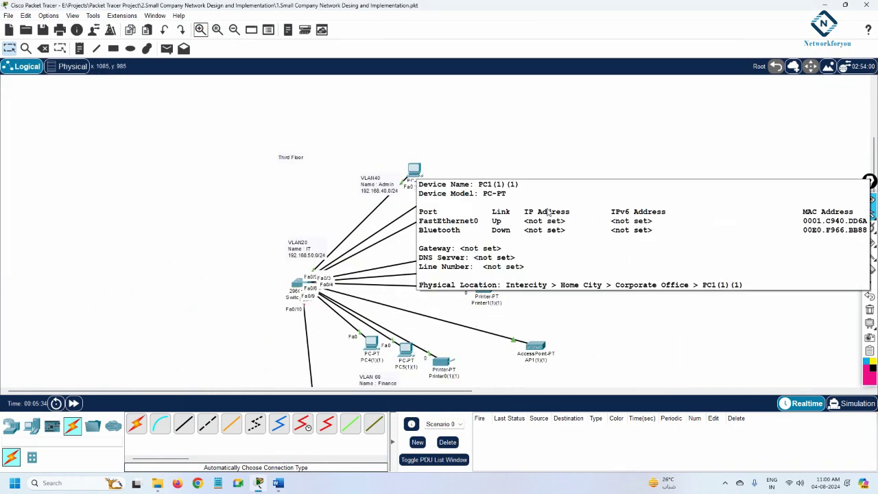
left_click_drag(416, 174, 401, 133)
left_click_drag(438, 192, 435, 148)
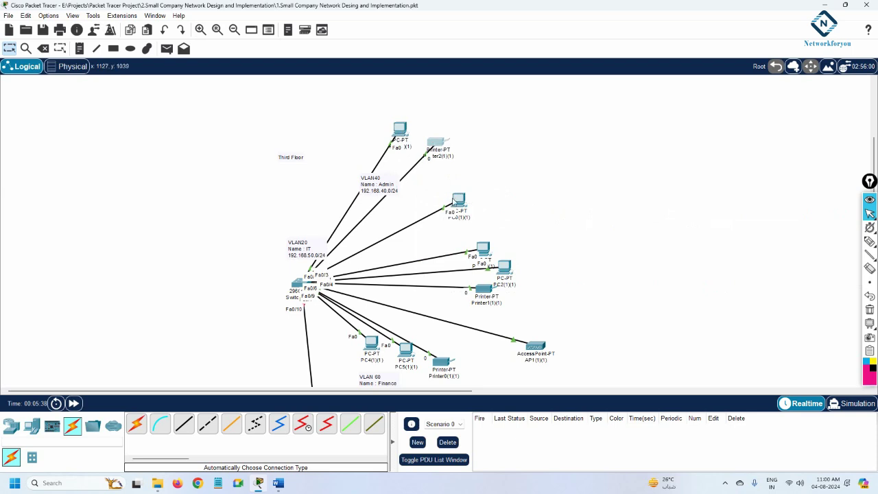
left_click_drag(458, 200, 465, 170)
left_click_drag(443, 144, 396, 114)
left_click_drag(471, 186, 471, 171)
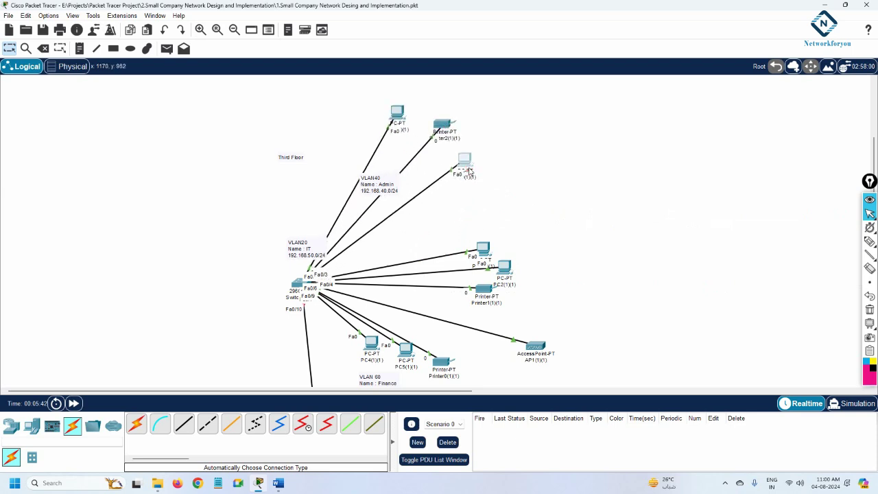
Step: Spread out the third floor's PC3(1)(1), PC2(1)(1) and Printer1(1)(1), placing them farther from the switch
left_click_drag(491, 257, 506, 217)
left_click_drag(514, 269, 529, 241)
left_click_drag(487, 293, 528, 277)
Step: Delete the duplicated Finance printer and both Finance PCs from the third floor
scroll(441, 310, "down", 2)
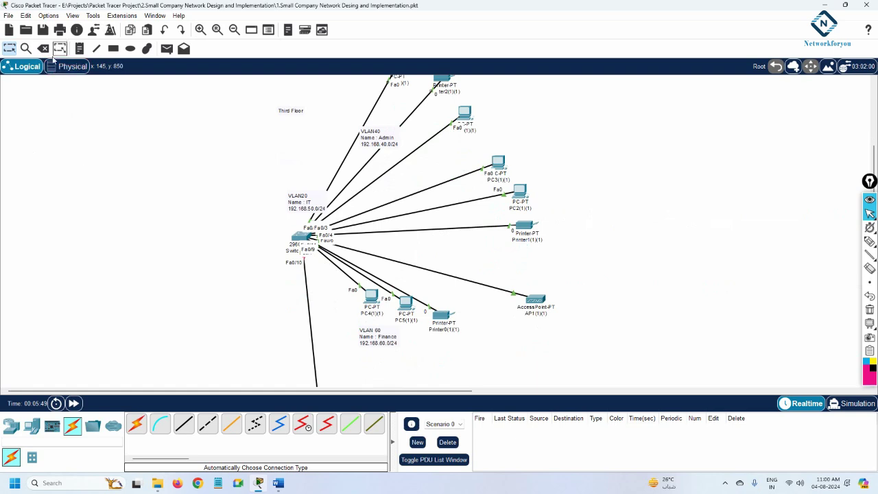
left_click(43, 48)
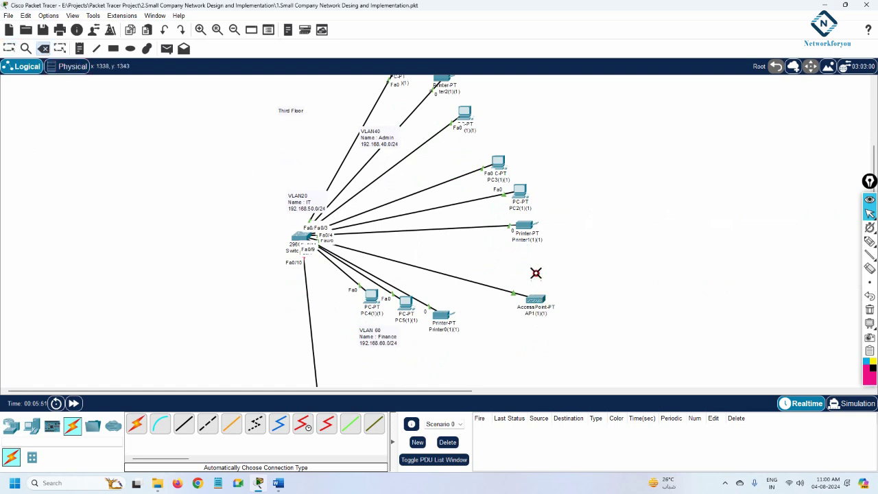
left_click(443, 313)
left_click(444, 251)
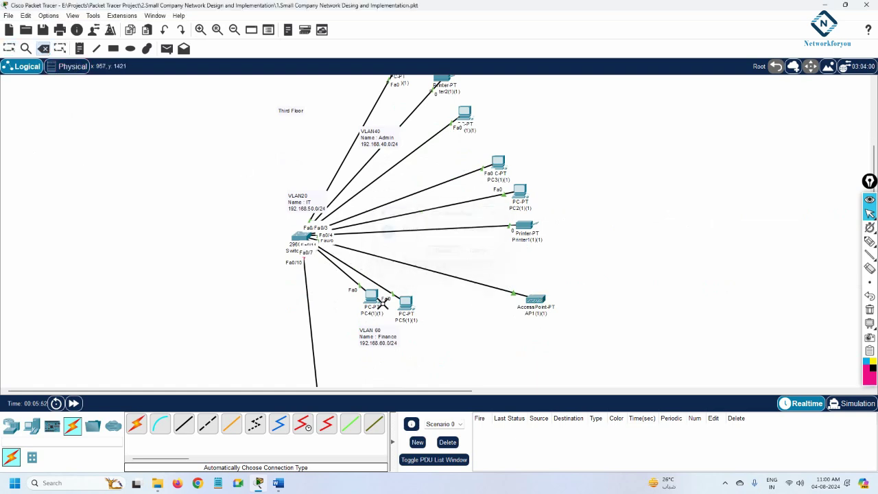
left_click(401, 303)
left_click(441, 251)
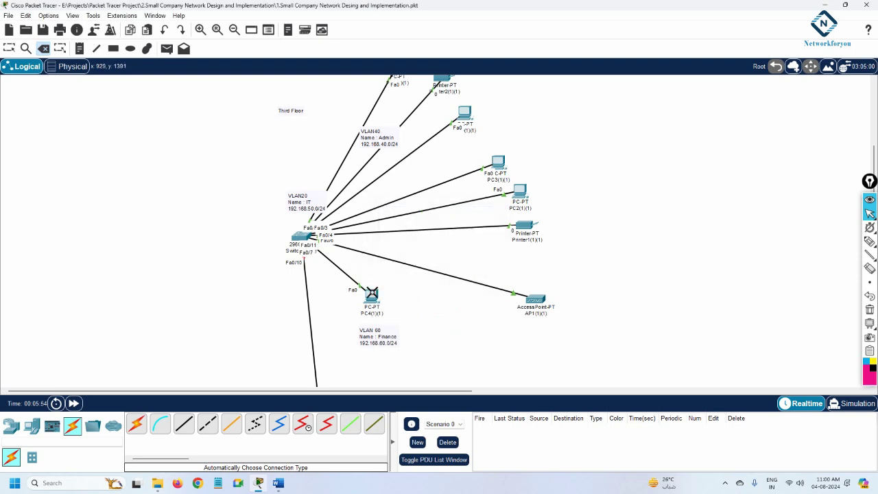
left_click(371, 295)
left_click(437, 251)
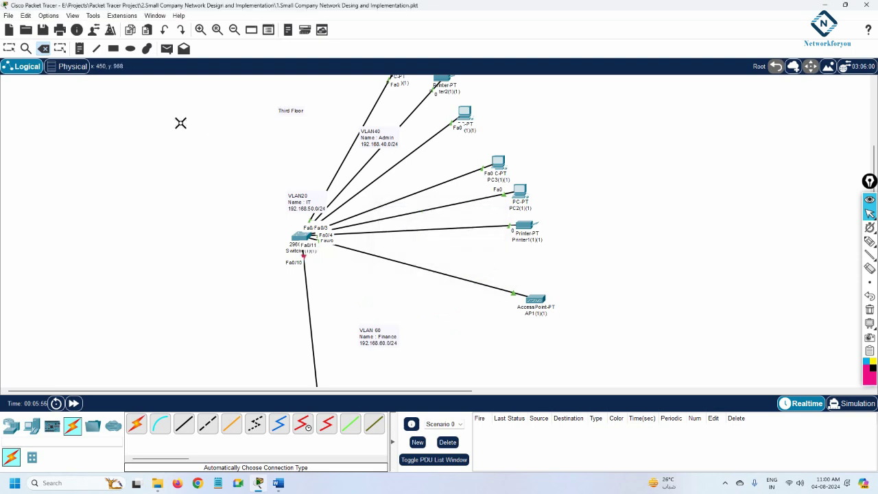
left_click(10, 50)
Step: Shift the third floor's two Admin PCs and their printer farther up to widen the gap to the IT group
scroll(325, 247, "up", 2)
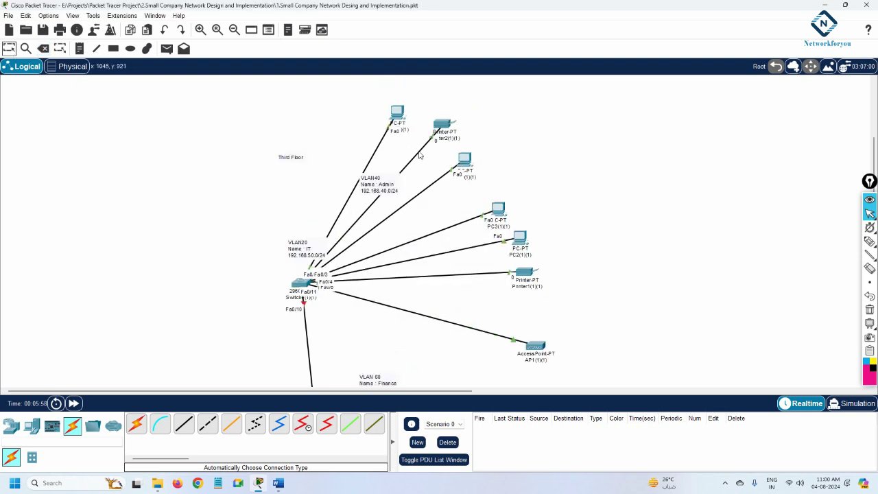
left_click_drag(393, 122, 355, 113)
left_click_drag(442, 125, 419, 108)
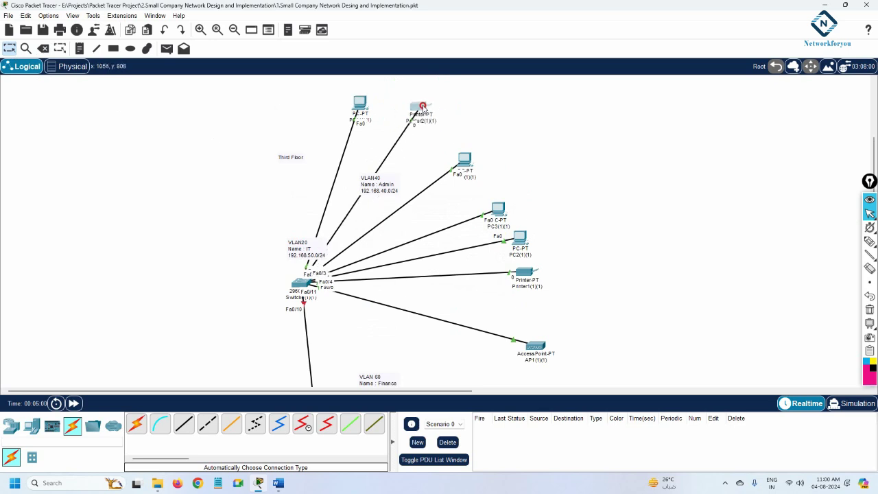
left_click_drag(465, 159, 460, 133)
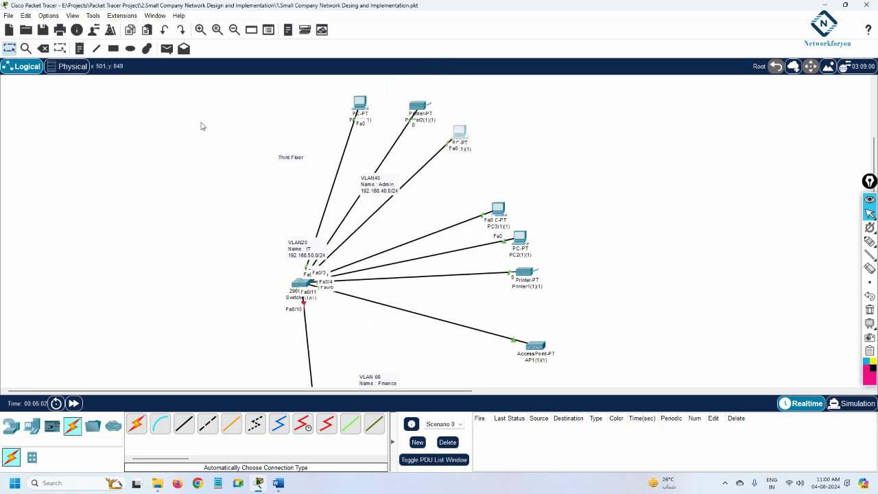
Step: Draw a brown-filled, black-outlined rectangle around the third floor's Admin PCs, printer and VLAN40 label
left_click(112, 49)
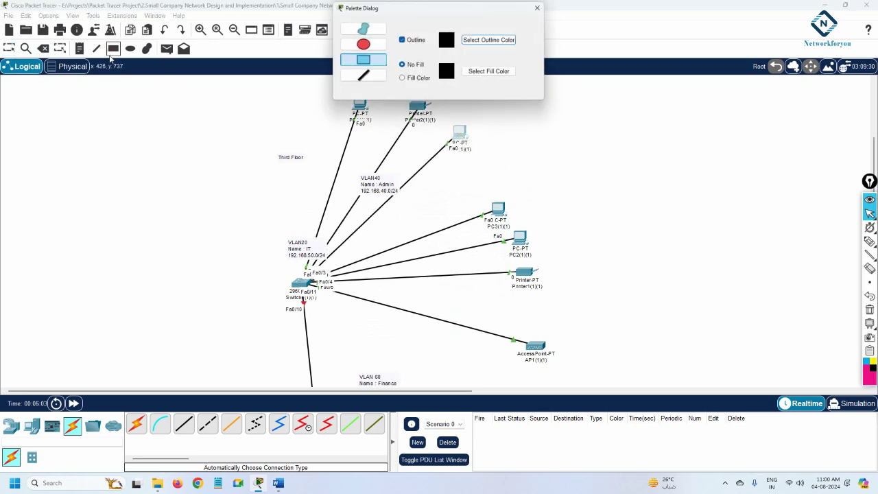
left_click(403, 79)
left_click(490, 73)
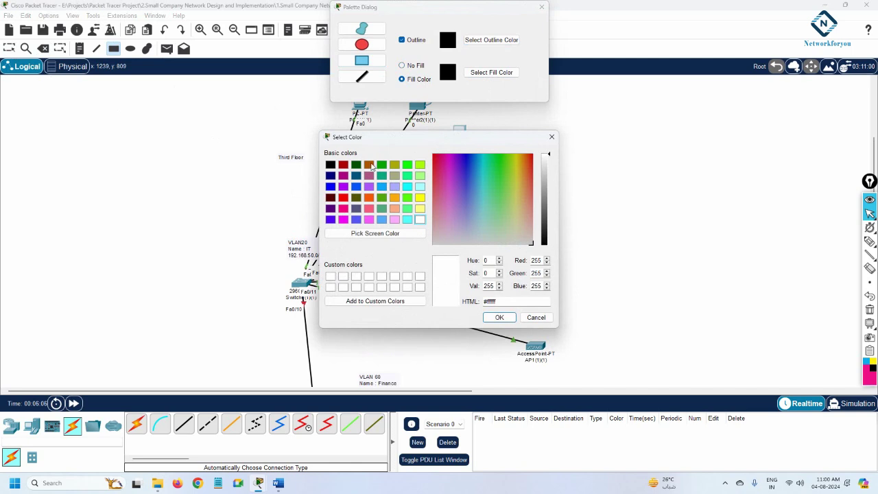
left_click(369, 165)
left_click(503, 318)
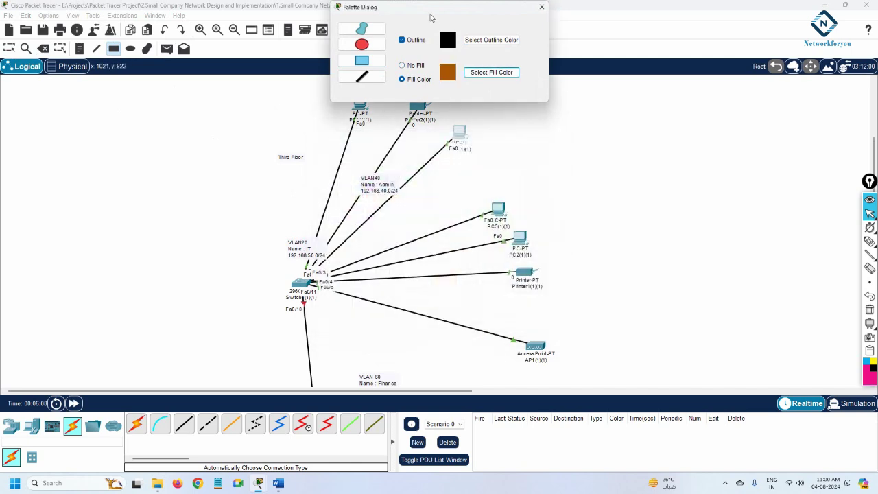
left_click_drag(431, 17, 172, 35)
left_click_drag(323, 85, 479, 204)
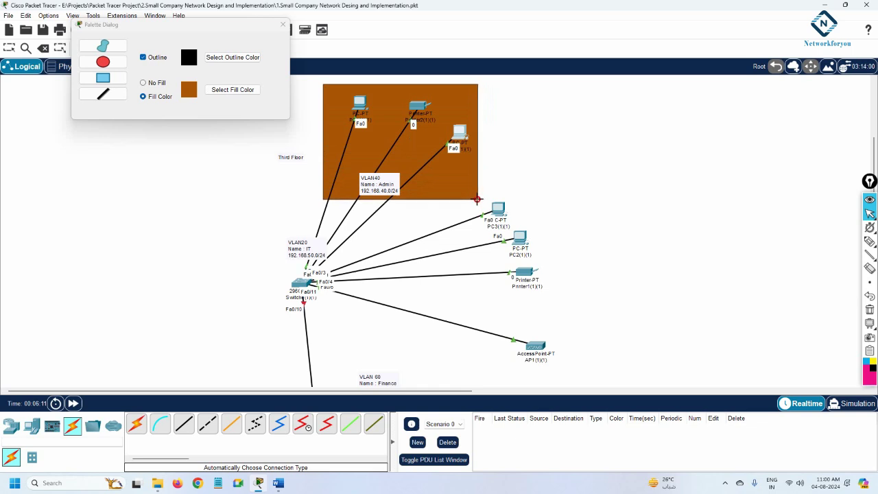
Step: Draw a pink-filled rectangle around the third floor's PC3(1)(1), PC2(1)(1), Printer1(1)(1) and access point
left_click(213, 95)
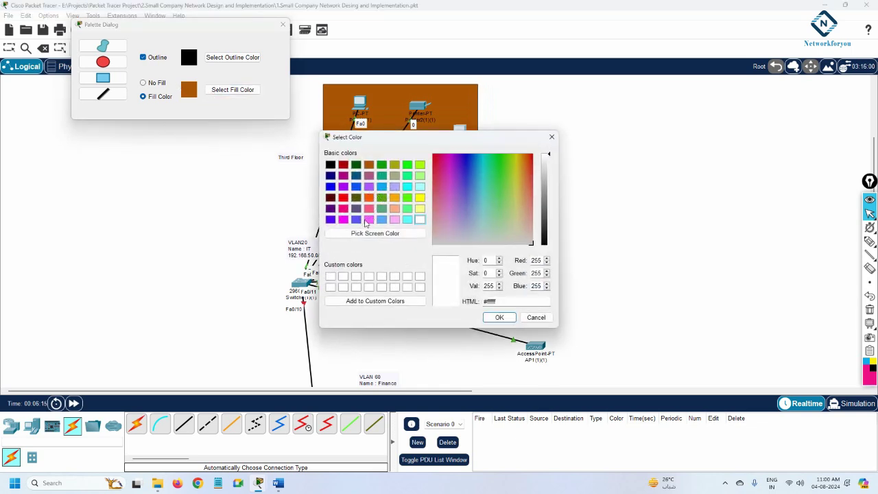
left_click(368, 220)
left_click(497, 317)
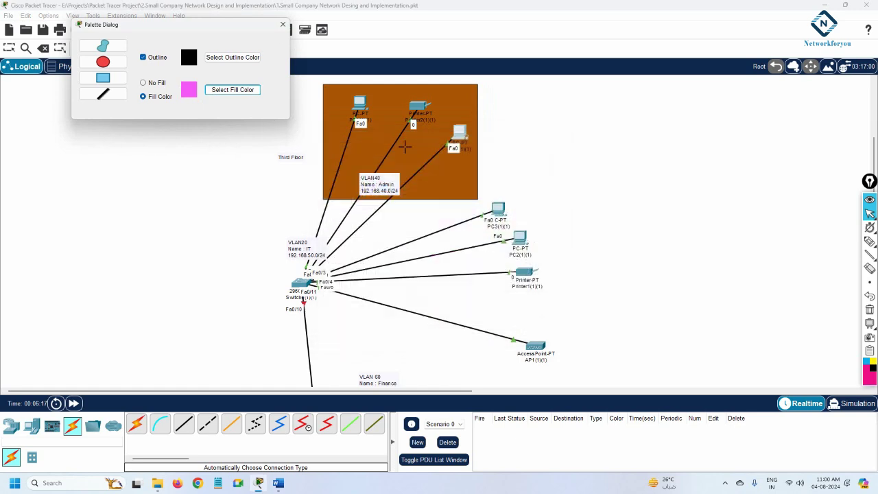
mouse_move(428, 210)
left_mouse_down()
mouse_move(553, 359)
mouse_move(582, 366)
left_mouse_up()
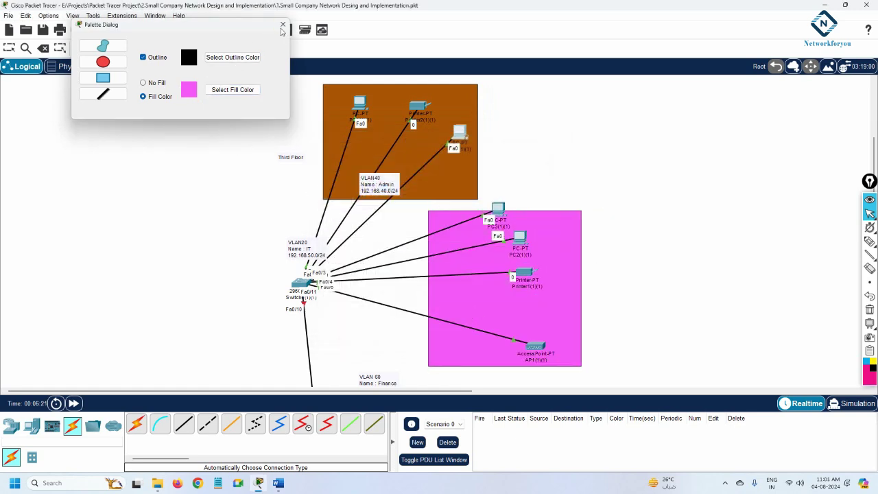
left_click(283, 25)
Step: Move the third floor's access point out of the pink rectangle and space the two PCs and printer inside it
left_click_drag(520, 239, 549, 253)
left_click_drag(498, 208, 498, 233)
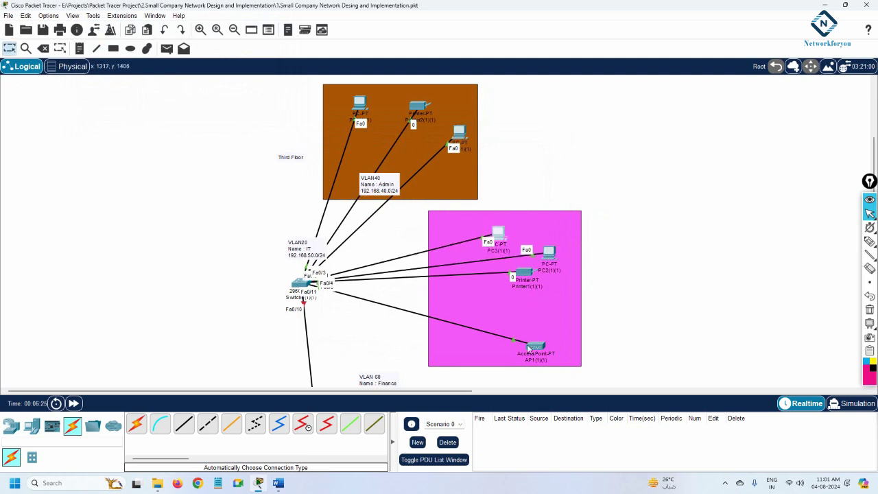
left_click_drag(529, 348, 388, 337)
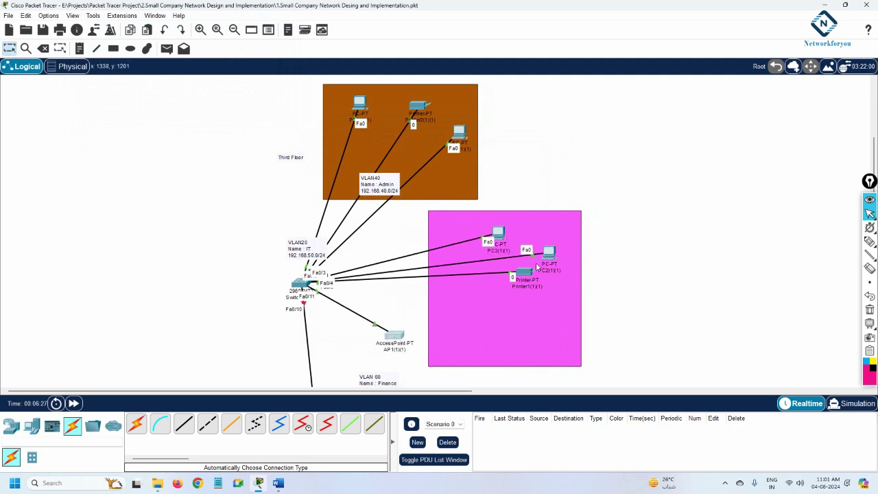
left_click_drag(530, 277, 528, 310)
left_click_drag(549, 254, 548, 276)
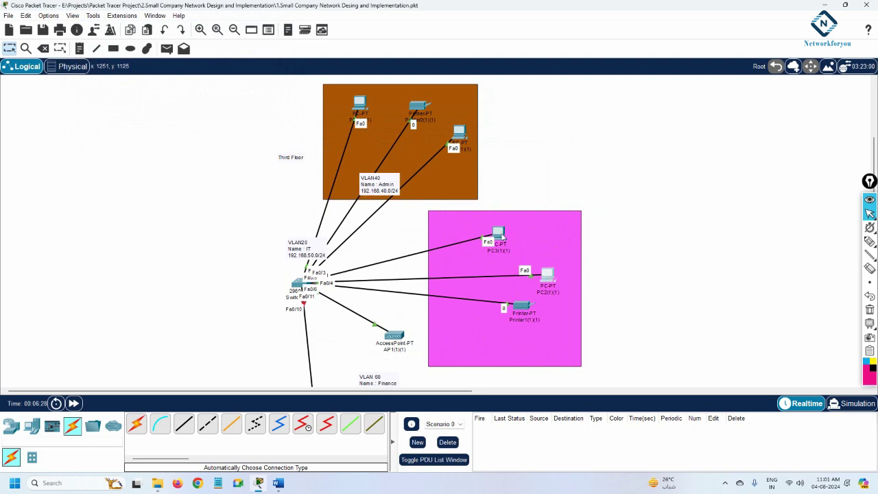
left_click_drag(498, 234, 519, 251)
Step: Draw a lime-green filled rectangle around the first floor's VLAN30 Store PCs, printer and label
scroll(682, 257, "down", 2)
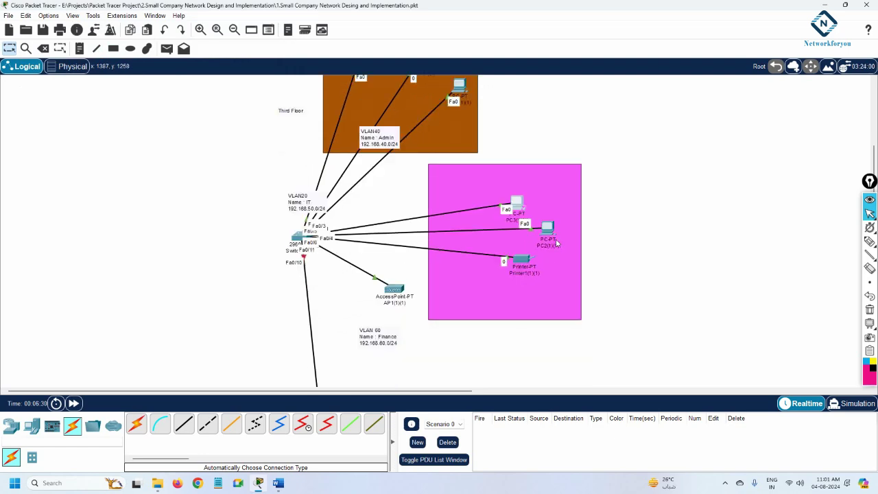
scroll(556, 241, "up", 2)
scroll(555, 238, "down", 4)
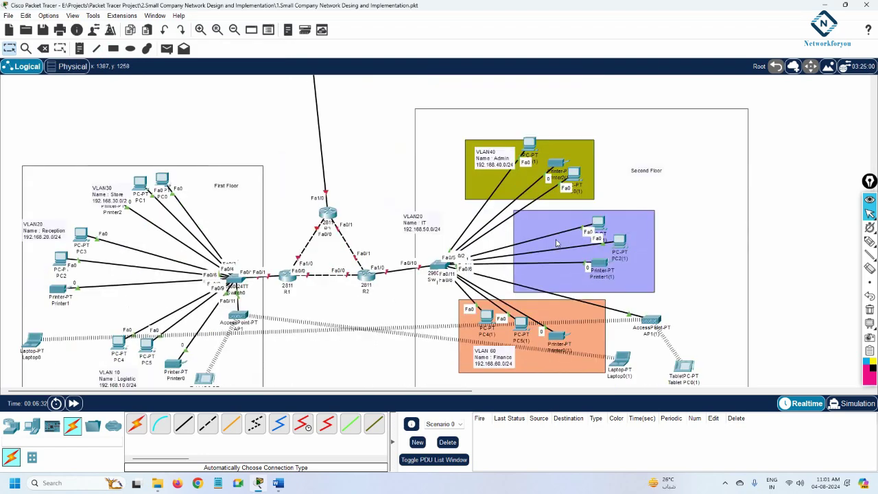
scroll(557, 243, "down", 2)
scroll(556, 243, "up", 2)
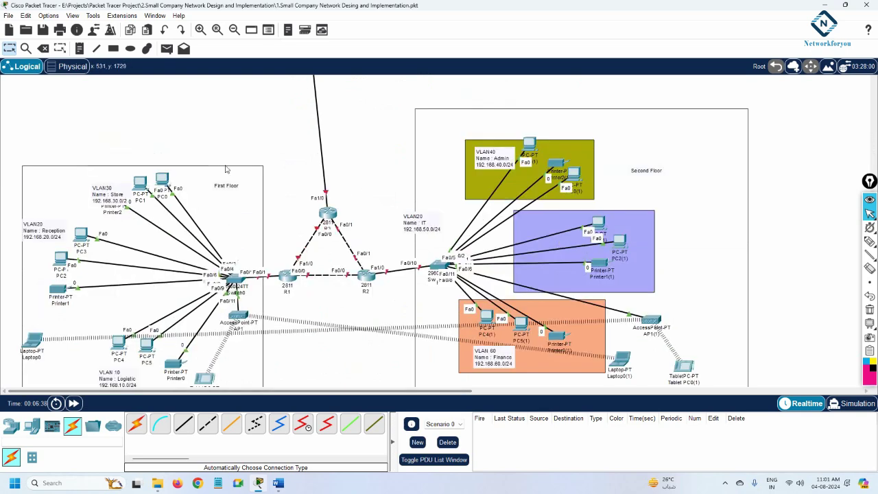
left_click(199, 29)
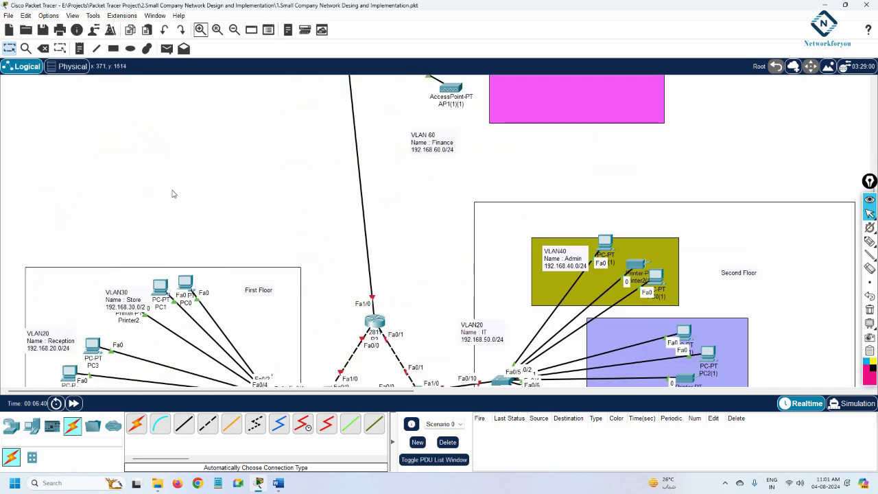
scroll(168, 195, "down", 6)
scroll(165, 200, "up", 2)
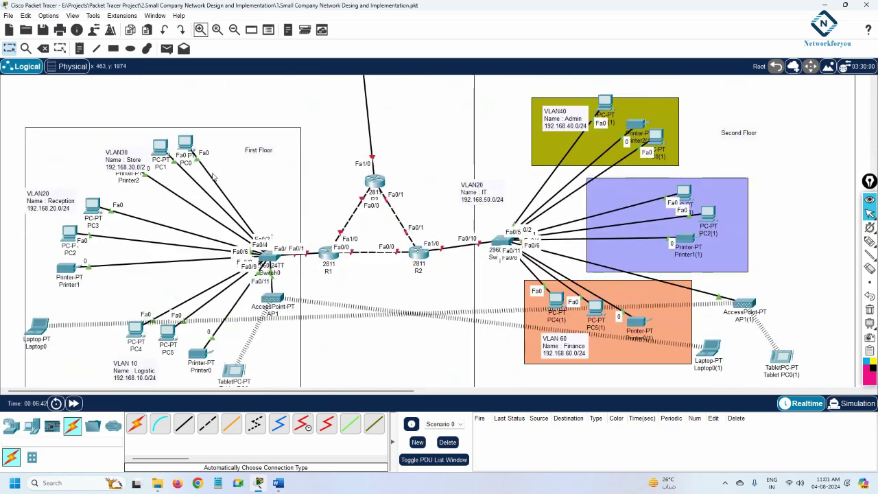
left_click(113, 48)
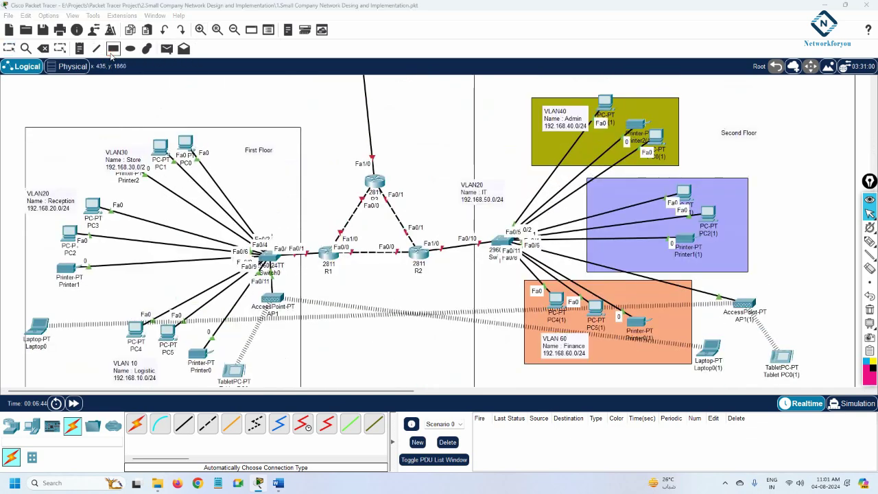
left_click(476, 76)
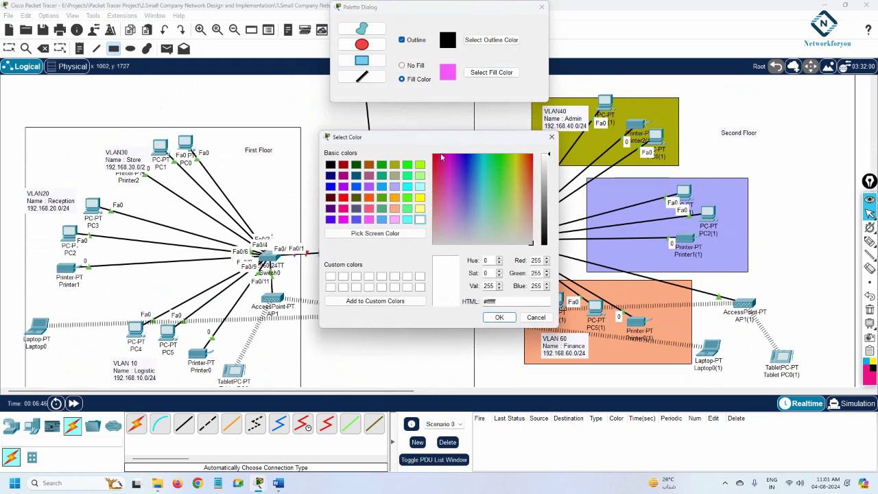
left_click(421, 166)
left_click(502, 319)
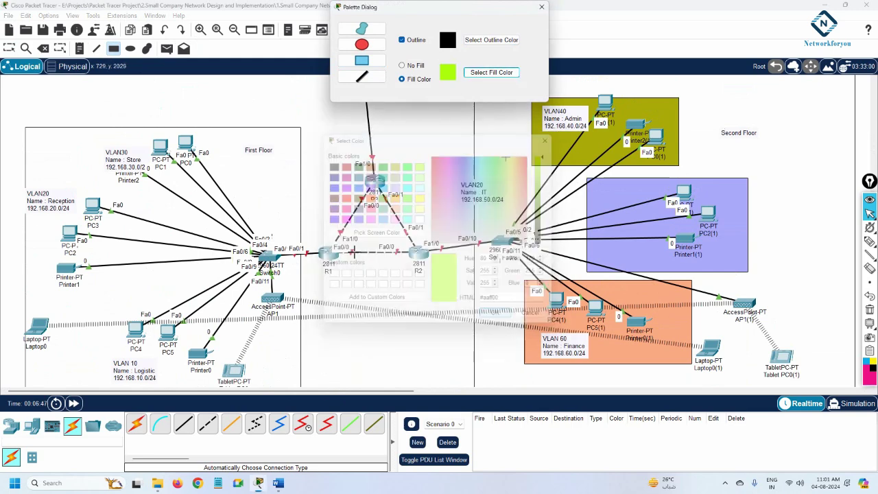
left_click_drag(88, 134, 230, 192)
Step: Draw a light-cyan filled rectangle around the first floor's VLAN20 Reception PCs and printer
left_click(471, 77)
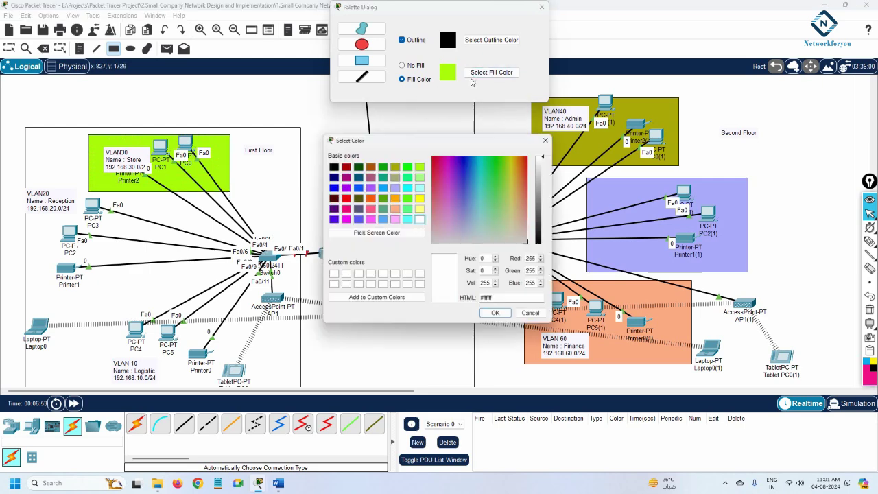
left_click(420, 185)
left_click(500, 318)
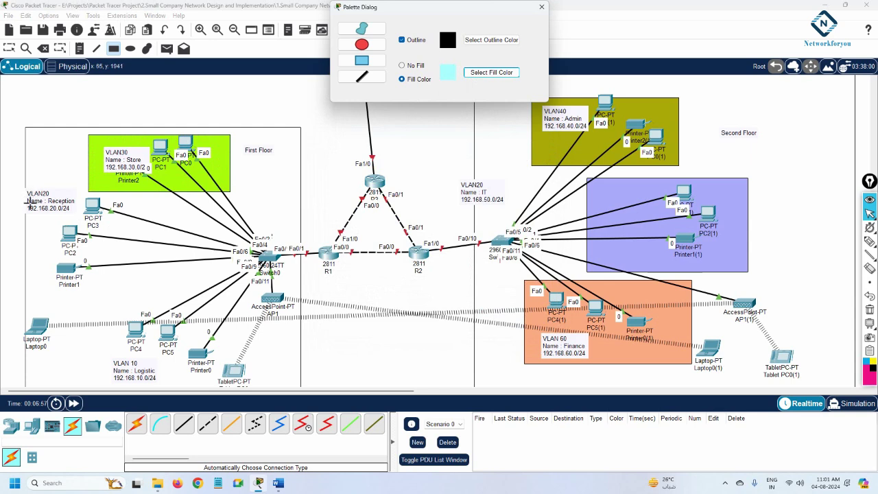
left_click_drag(24, 294, 134, 213)
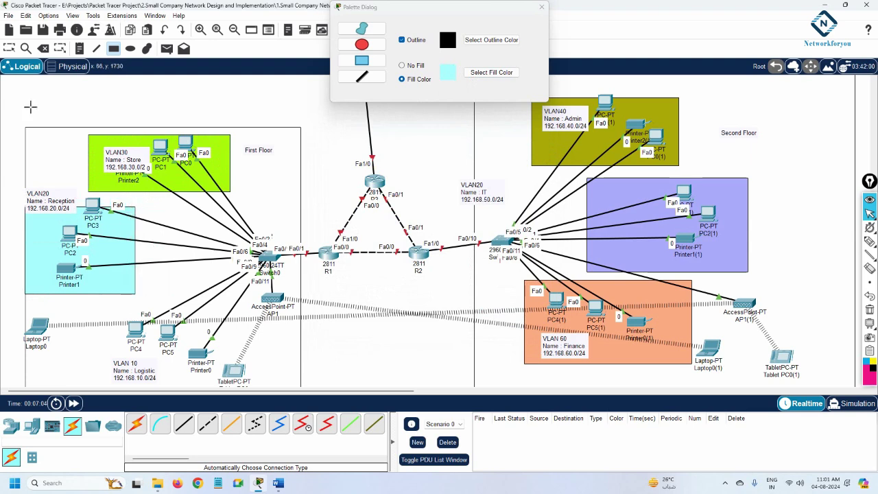
Step: Move the VLAN20 Reception label away from its PCs and place each laptop beneath the access point it connects to
left_click(9, 48)
left_click_drag(51, 203, 281, 318)
scroll(213, 256, "down", 3)
left_click_drag(130, 289, 304, 327)
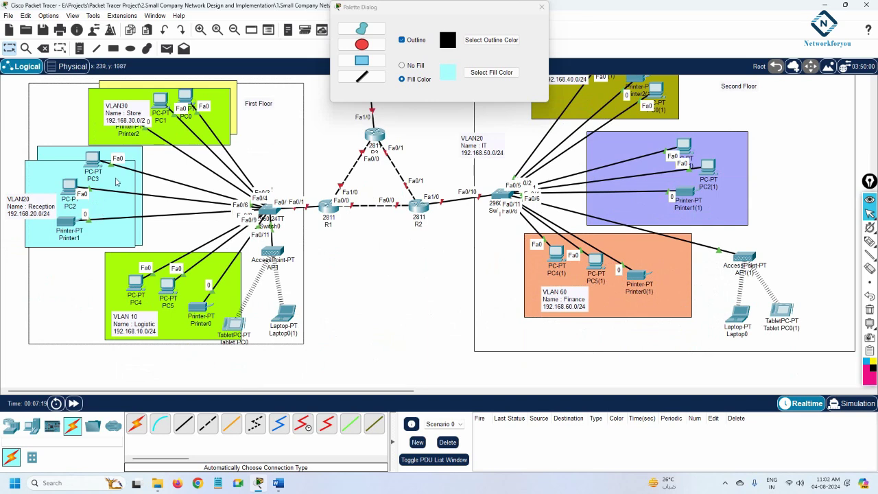
Step: Pull the extra lime-green and light-cyan rectangles off the Store and Reception groups into empty space and delete both
left_click_drag(104, 129, 371, 321)
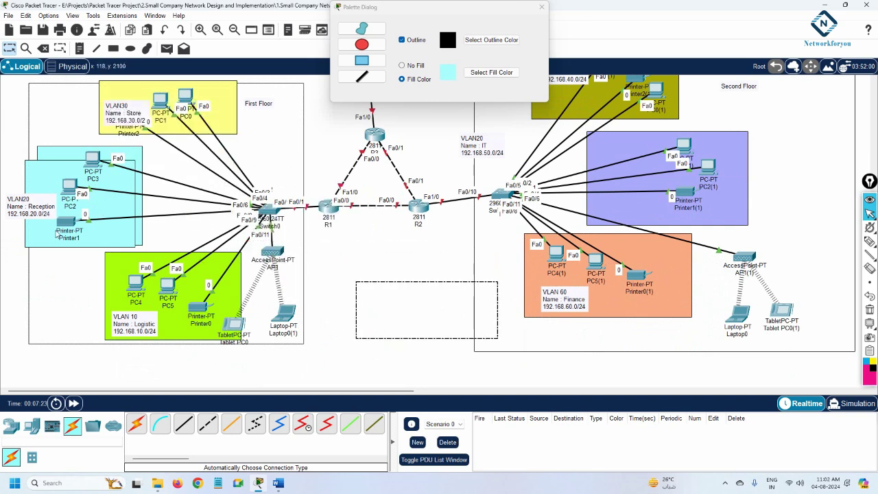
left_click_drag(39, 171, 350, 349)
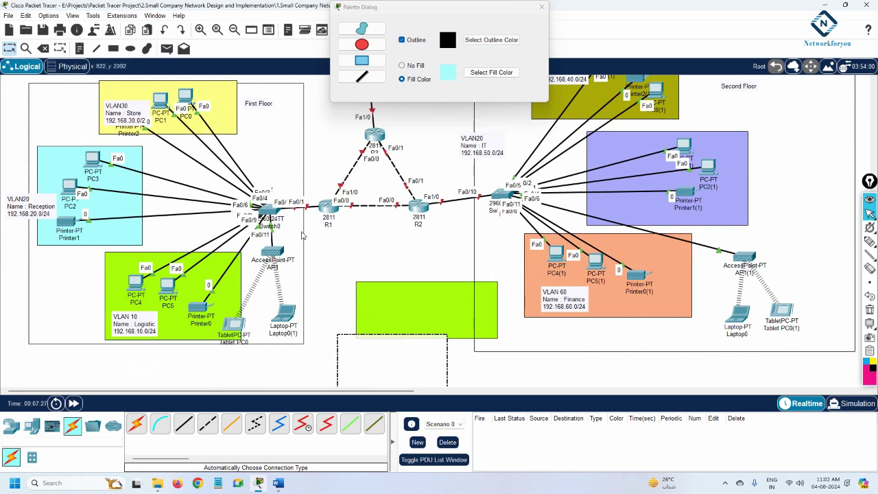
left_click_drag(360, 239, 359, 238)
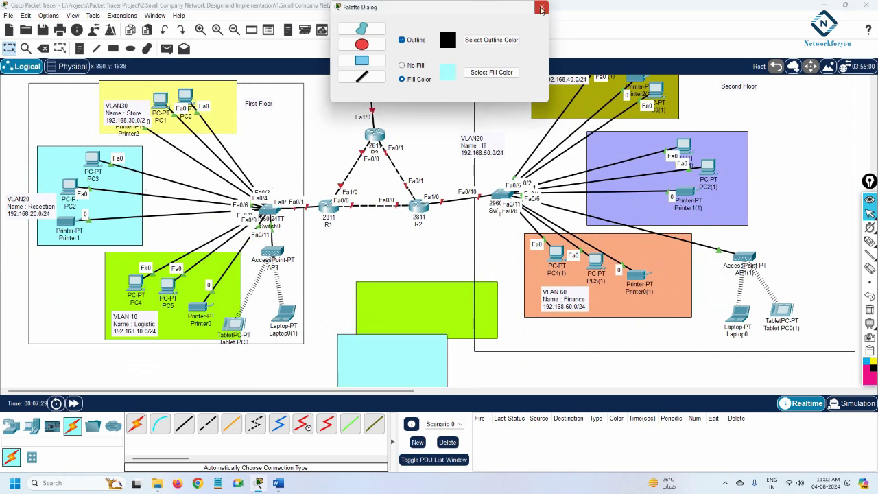
left_click(541, 6)
left_click(44, 50)
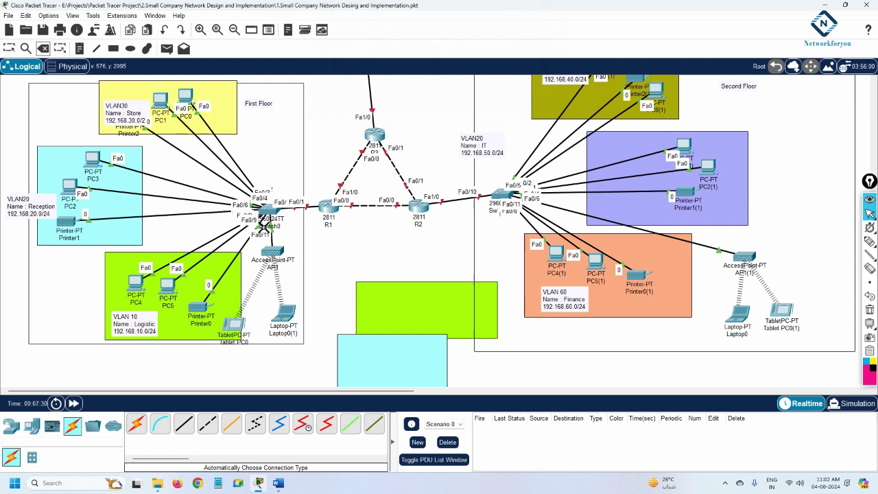
left_click(437, 320)
left_click(453, 253)
left_click(399, 355)
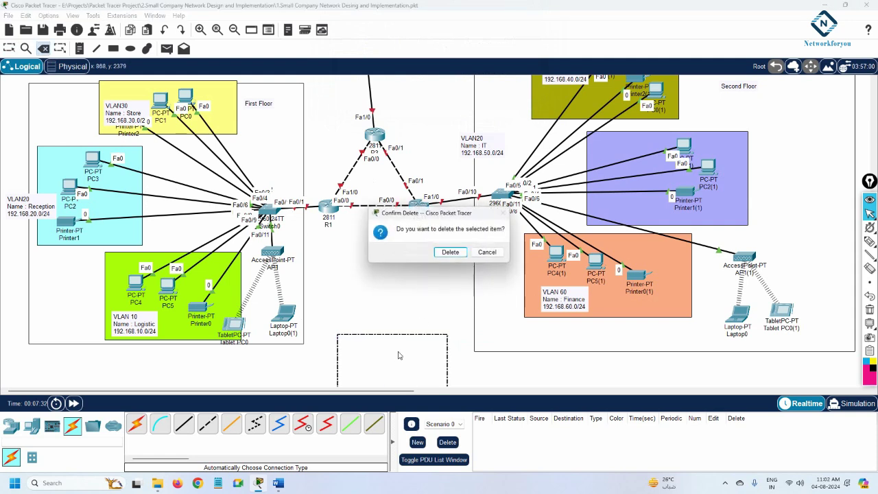
left_click(452, 254)
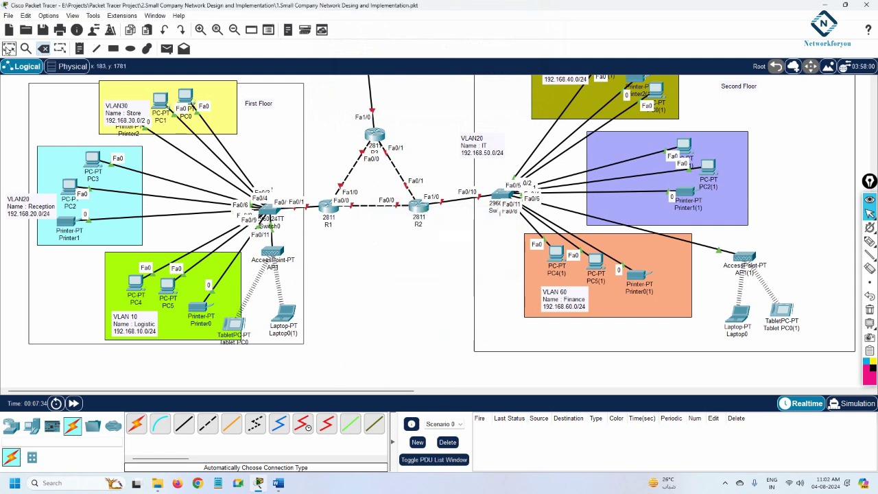
left_click(9, 49)
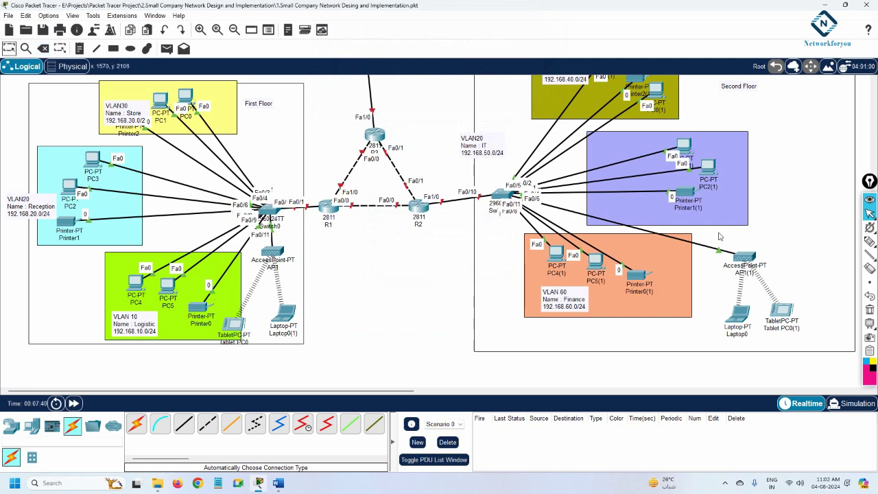
Step: Delete the brown and magenta rectangles behind the third floor's two device groups
scroll(719, 236, "up", 1)
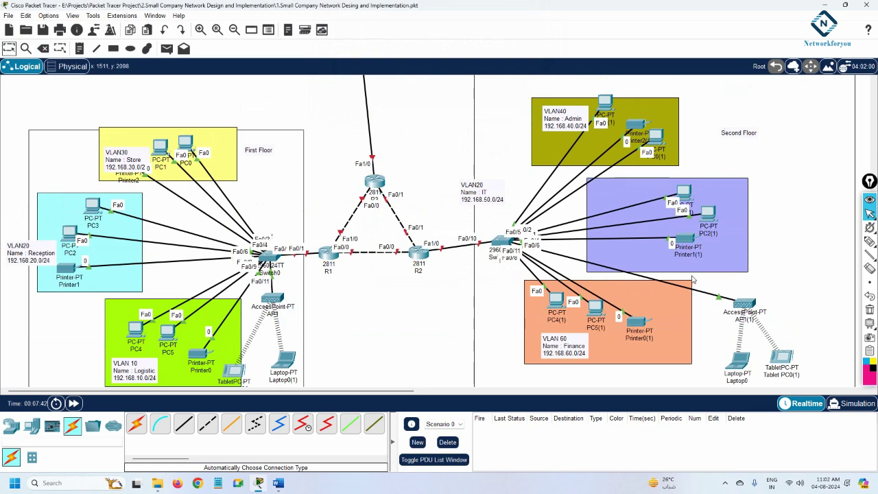
scroll(688, 273, "up", 3)
scroll(689, 273, "up", 5)
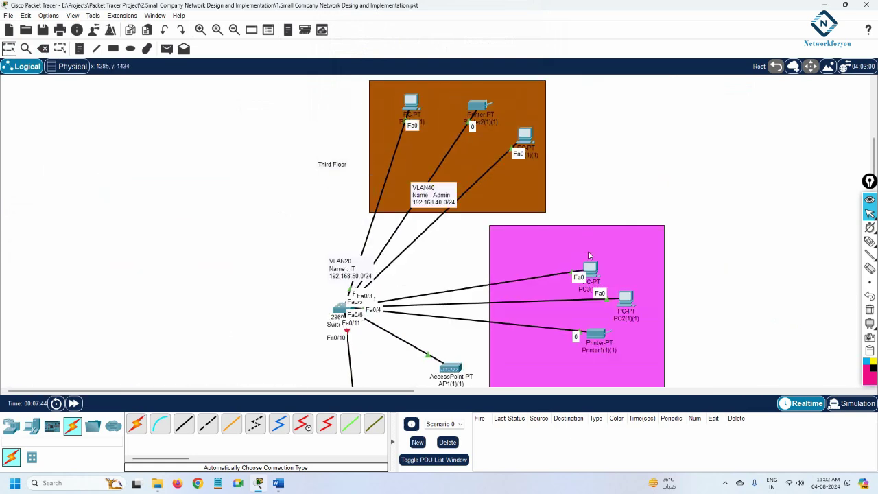
scroll(521, 219, "down", 4)
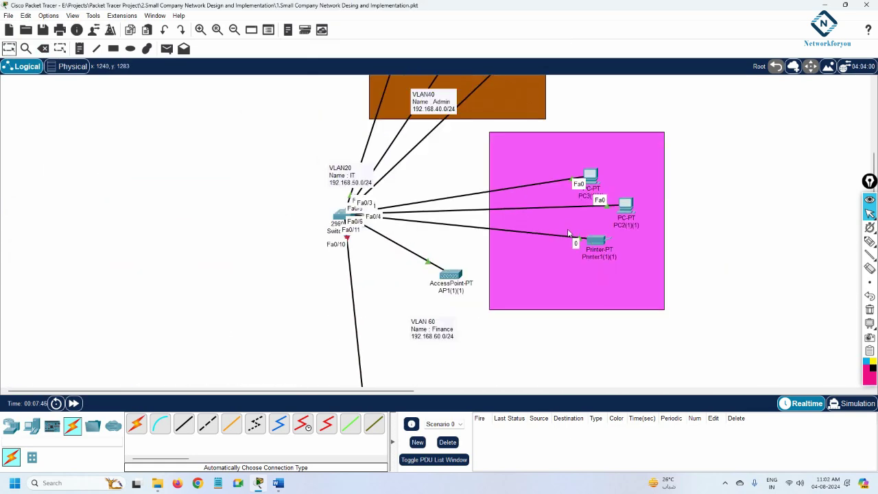
scroll(568, 232, "up", 2)
scroll(567, 232, "up", 2)
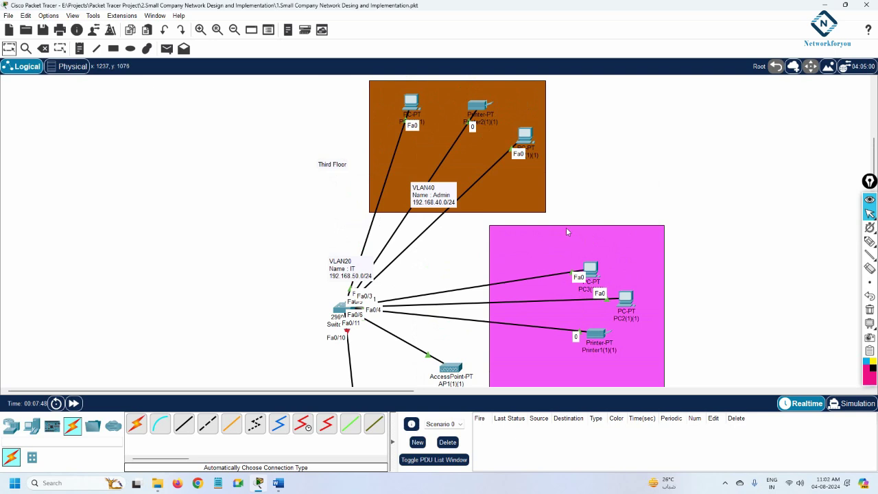
left_click_drag(521, 183, 525, 190)
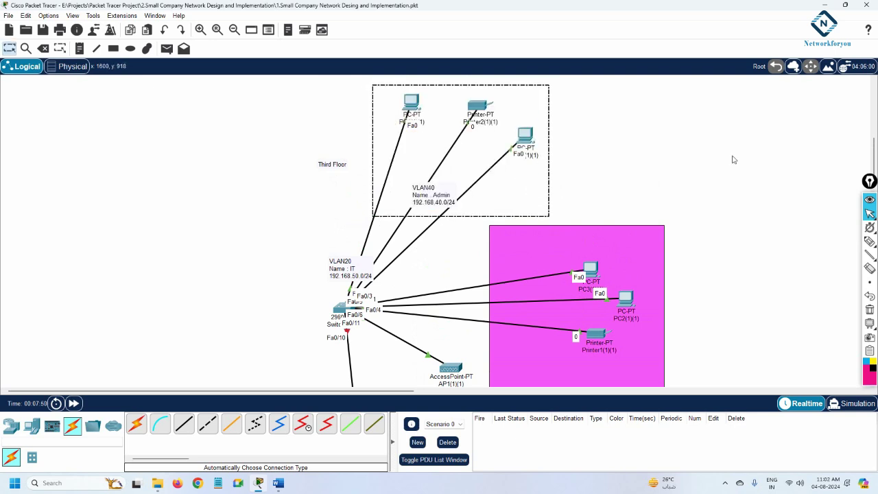
left_click(43, 48)
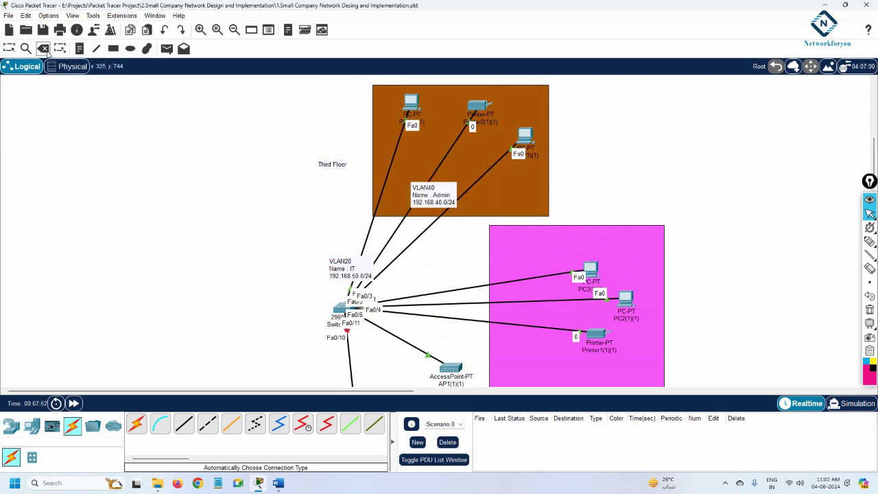
left_click(498, 167)
left_click(462, 253)
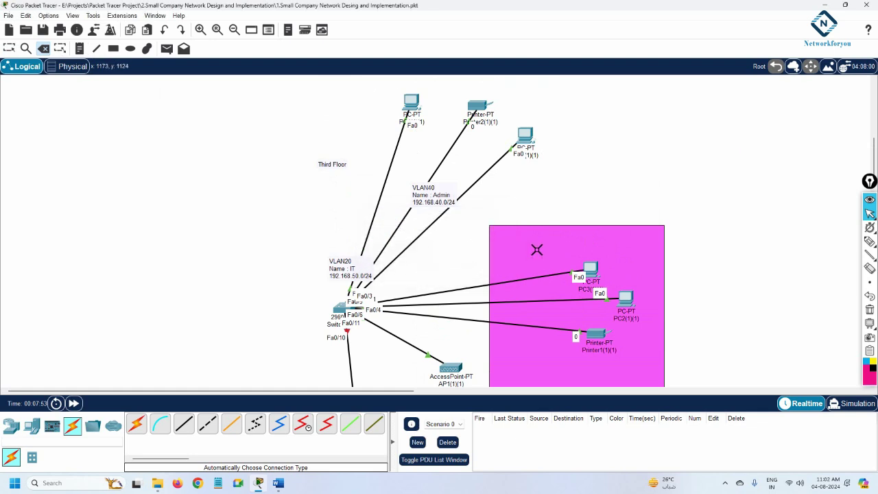
left_click(539, 249)
left_click(451, 252)
left_click(9, 48)
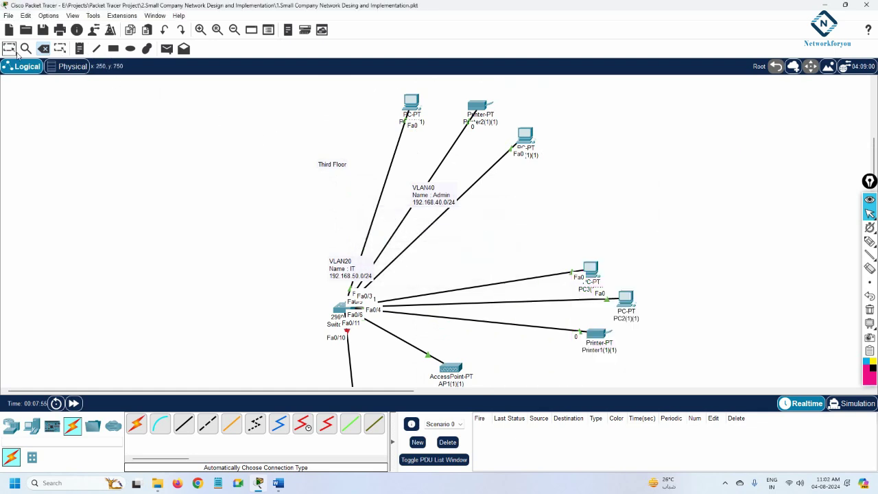
Step: Draw a light-pink (#ffaaff) filled rectangle around the third floor's lower group of two PCs and a printer
left_click(115, 49)
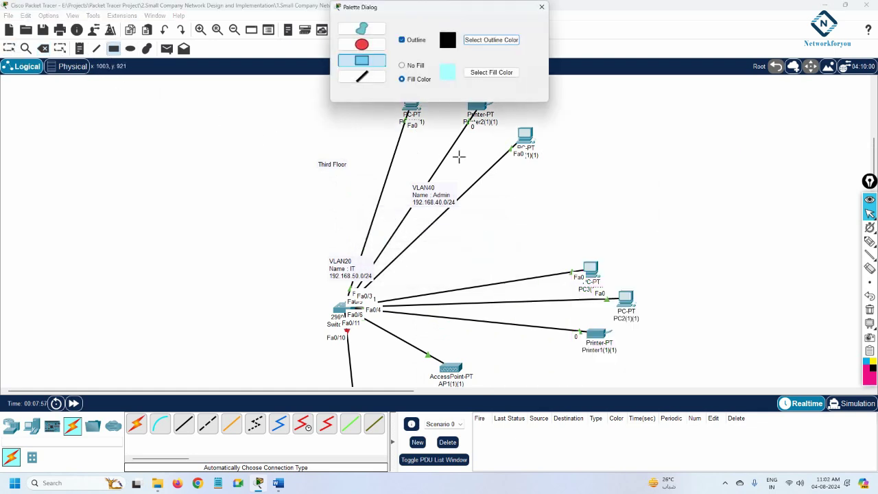
left_click(474, 76)
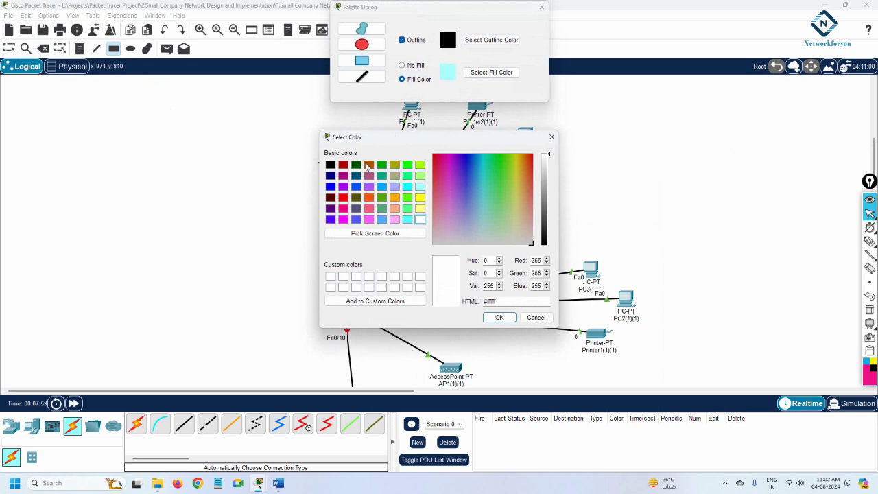
left_click(395, 221)
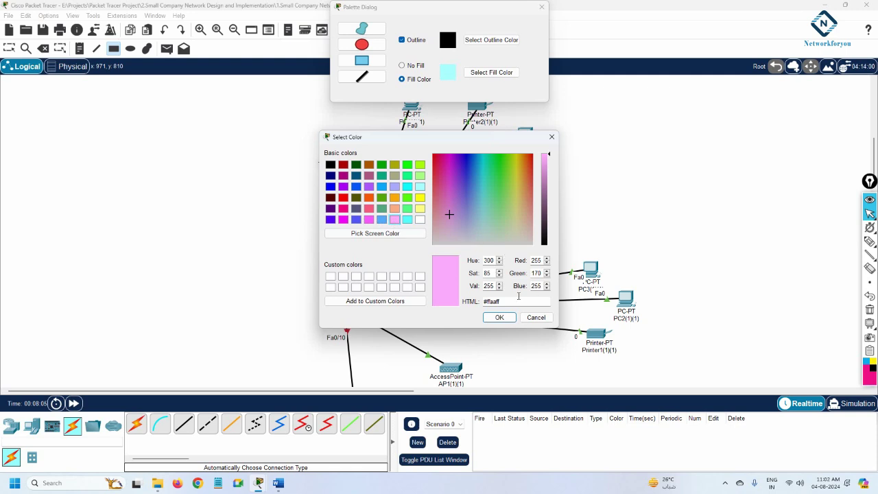
left_click(500, 317)
left_click_drag(507, 238, 665, 365)
Step: Draw a light-violet (#aaaaff) filled rectangle around the third floor's upper group of PCs, printer and VLAN40 Admin label
left_click(499, 77)
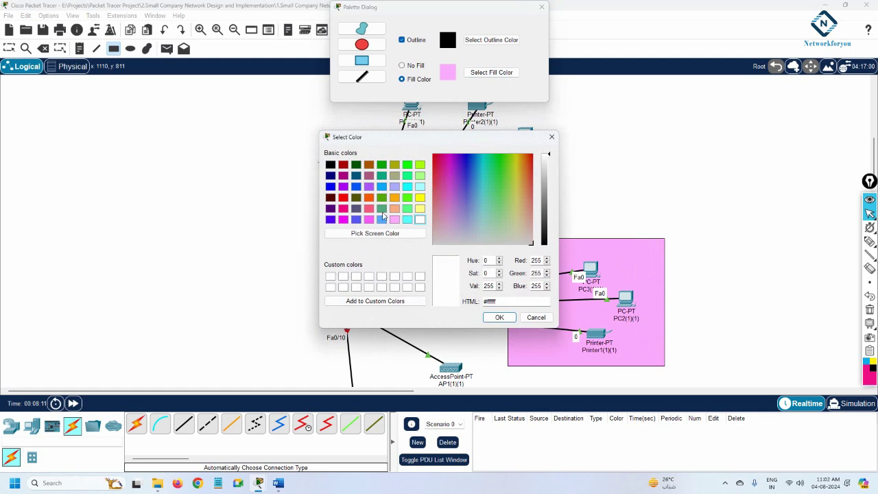
left_click(394, 185)
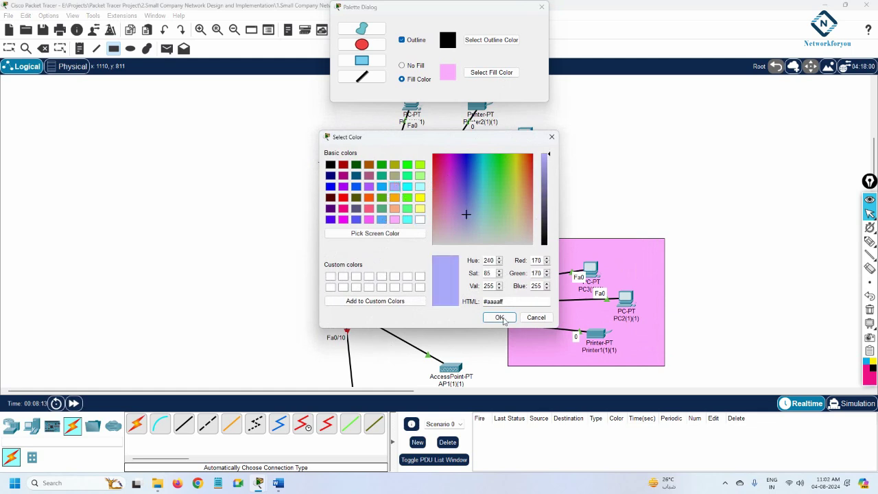
left_click(502, 318)
left_click_drag(442, 14, 178, 30)
left_click_drag(361, 88, 547, 222)
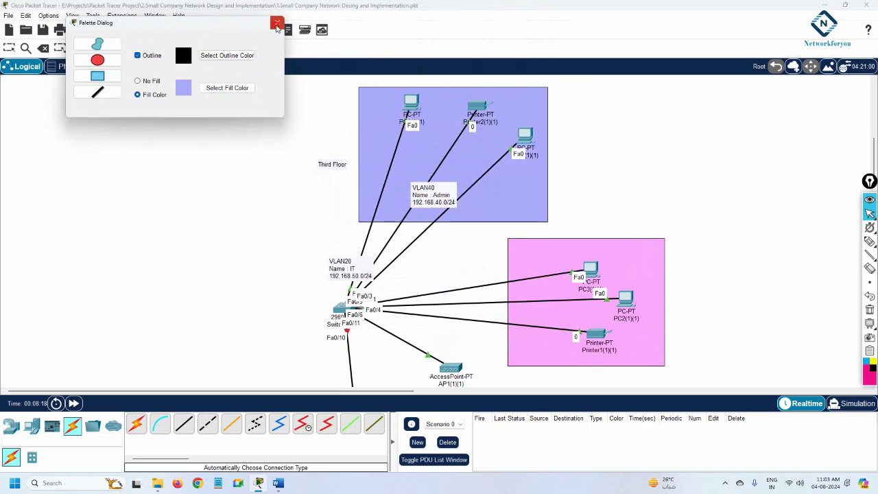
left_click(277, 22)
left_click(9, 49)
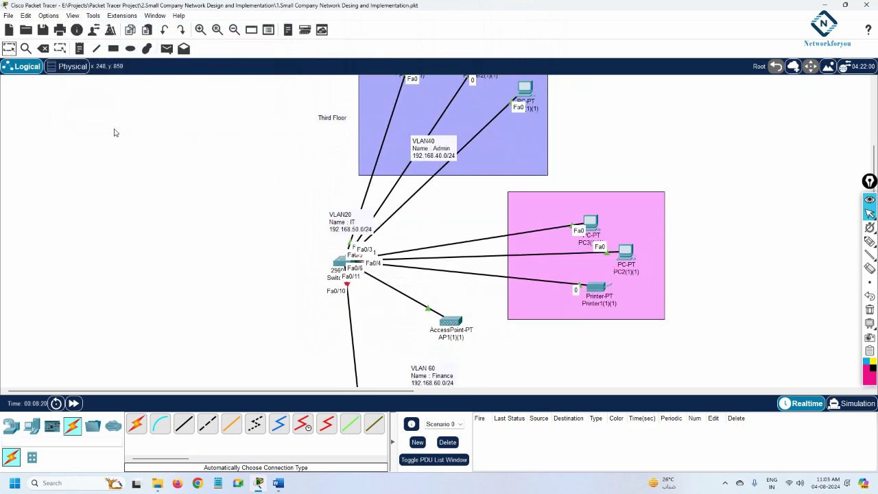
Step: Move the third floor's switch slightly upward, closer to the VLAN20 IT label
scroll(114, 133, "down", 10)
scroll(114, 133, "up", 10)
scroll(114, 133, "up", 3)
scroll(113, 133, "down", 3)
scroll(468, 148, "up", 3)
scroll(558, 151, "down", 3)
left_click_drag(341, 261, 341, 246)
Step: Switch to the Word requirements document, highlight the second floor's department list, and compare it with the second-floor labels in Packet Tracer
scroll(443, 167, "down", 10)
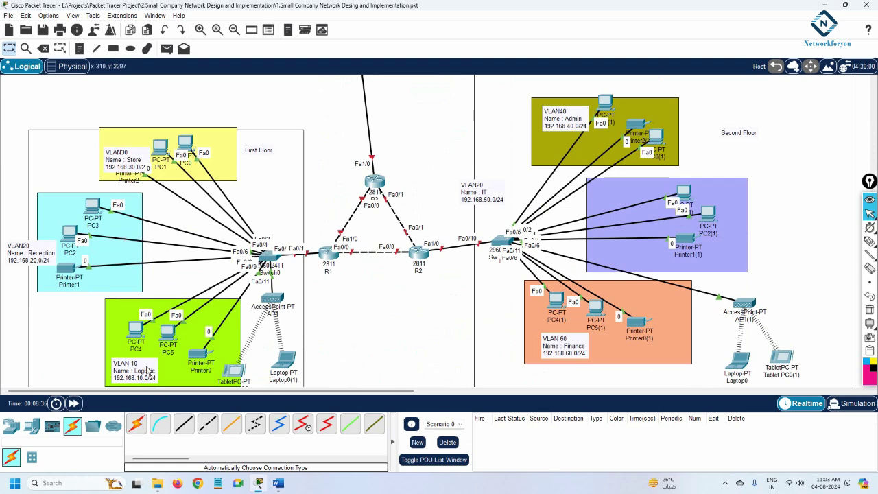
left_click(278, 483)
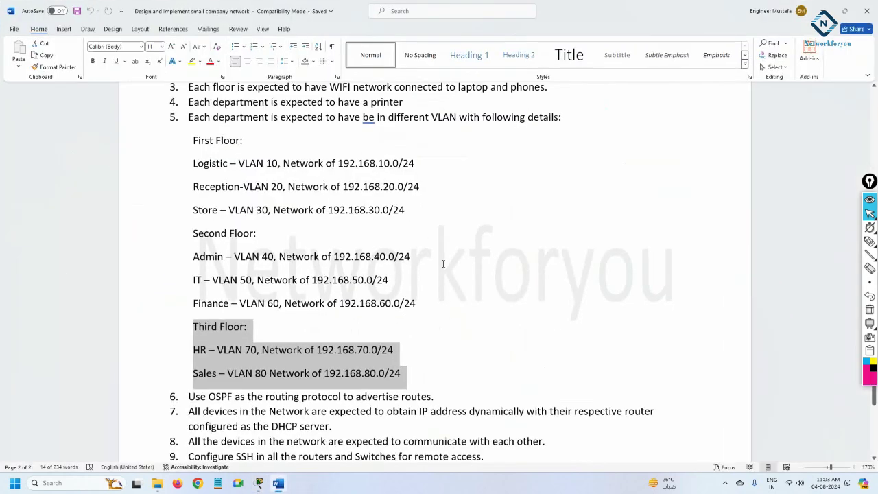
scroll(443, 263, "up", 1)
scroll(442, 261, "down", 1)
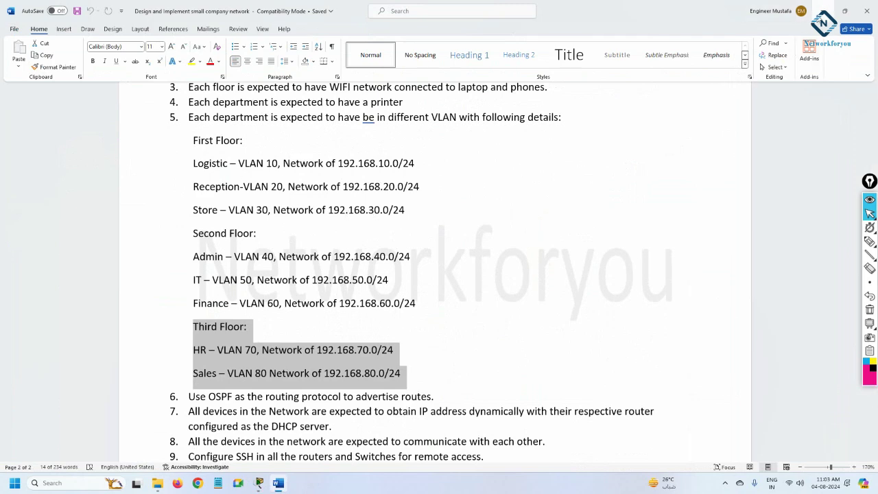
left_click(822, 11)
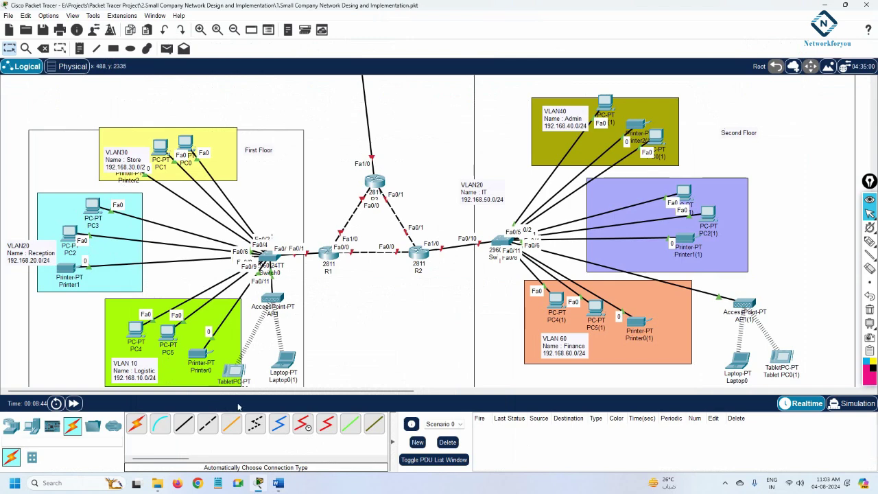
left_click(278, 483)
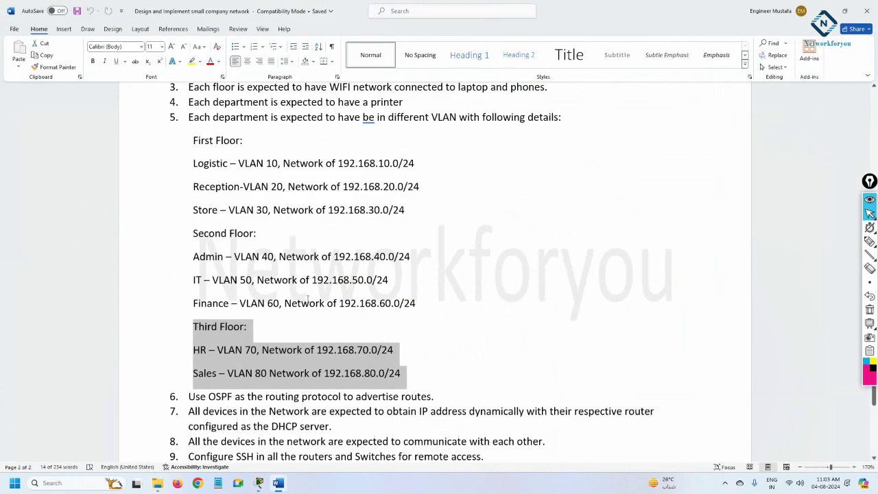
left_click_drag(260, 251, 417, 307)
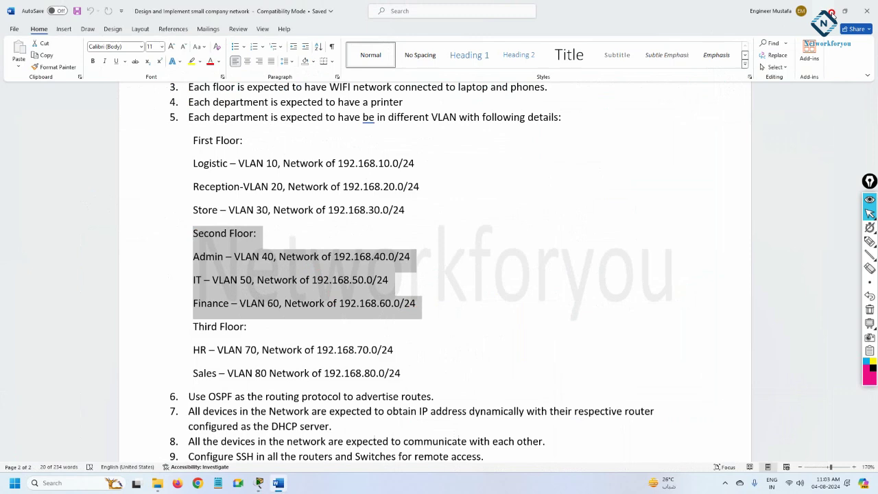
key("alt+Tab")
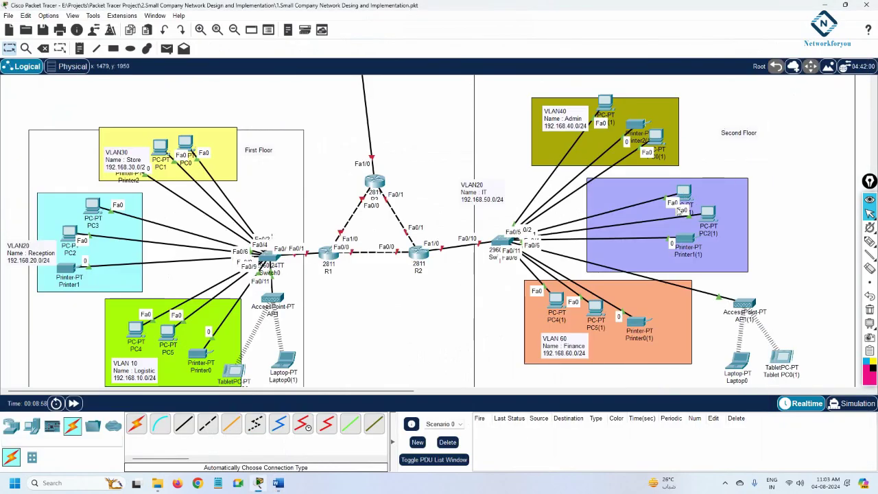
scroll(682, 213, "down", 1)
scroll(652, 193, "up", 1)
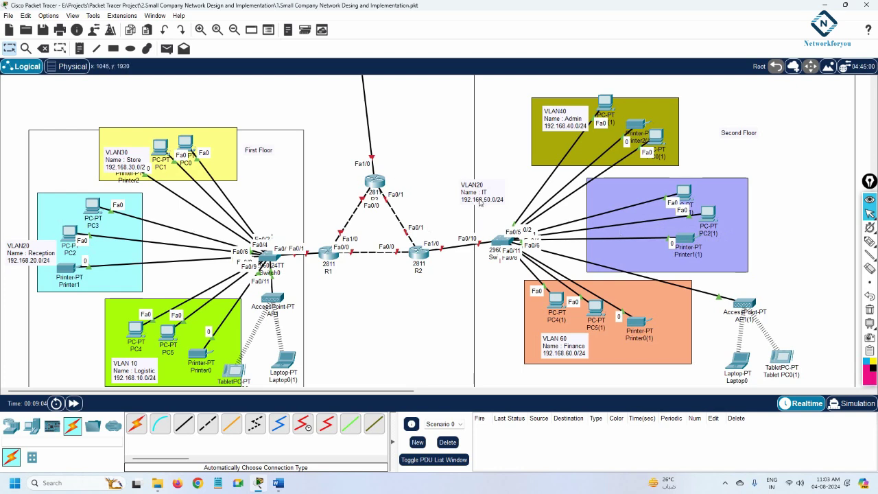
Step: Move the second floor's IT label from beside the switch to the outer edge of the violet rectangle
left_click_drag(480, 202, 741, 205)
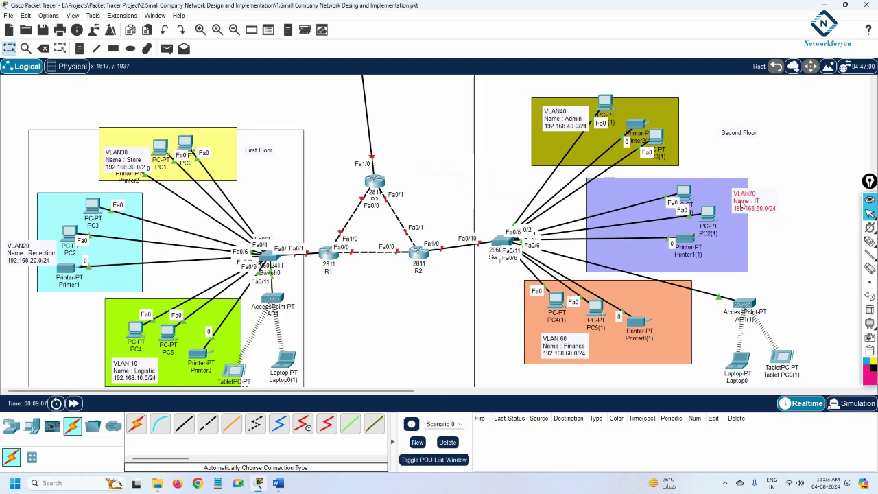
scroll(739, 213, "down", 1)
scroll(739, 217, "up", 1)
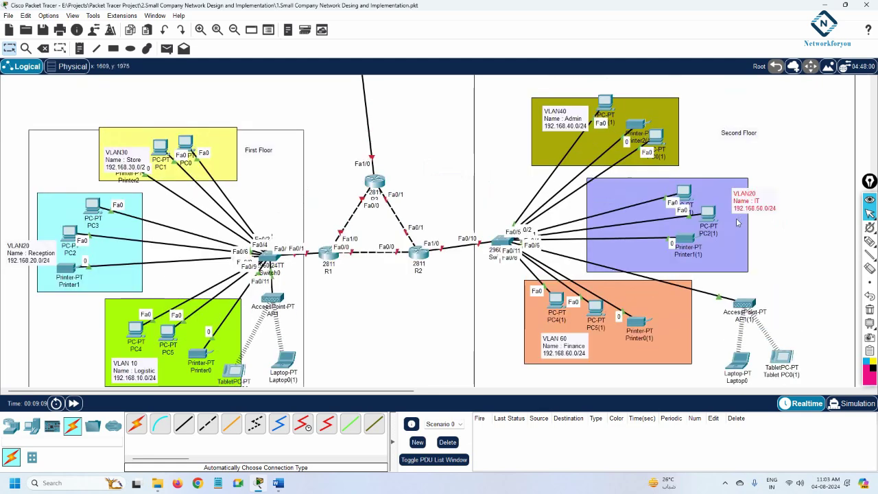
scroll(738, 222, "up", 1)
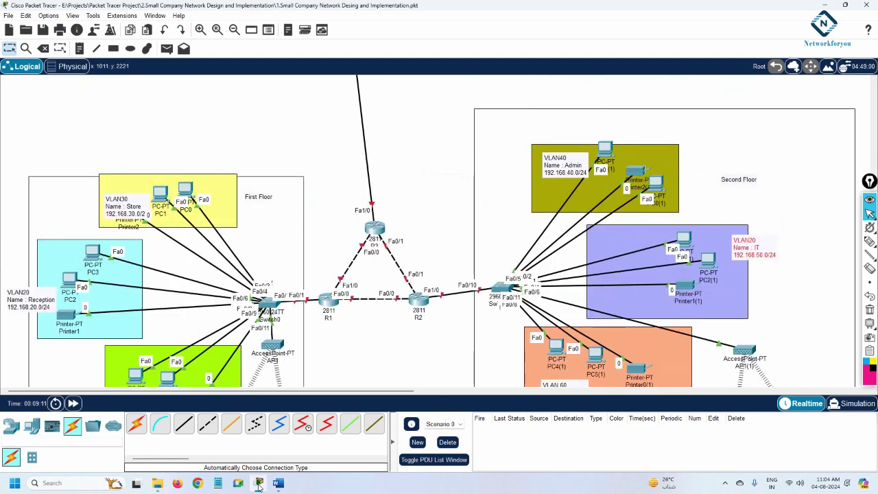
Step: Check the IT department's VLAN in the Word document, correct the second-floor IT label to VLAN50, and shift it slightly toward its PCs
left_click(278, 483)
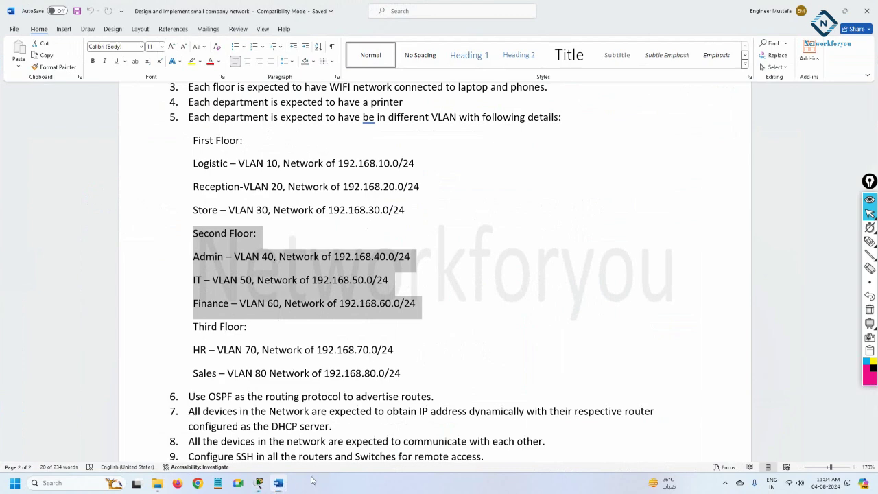
left_click(280, 483)
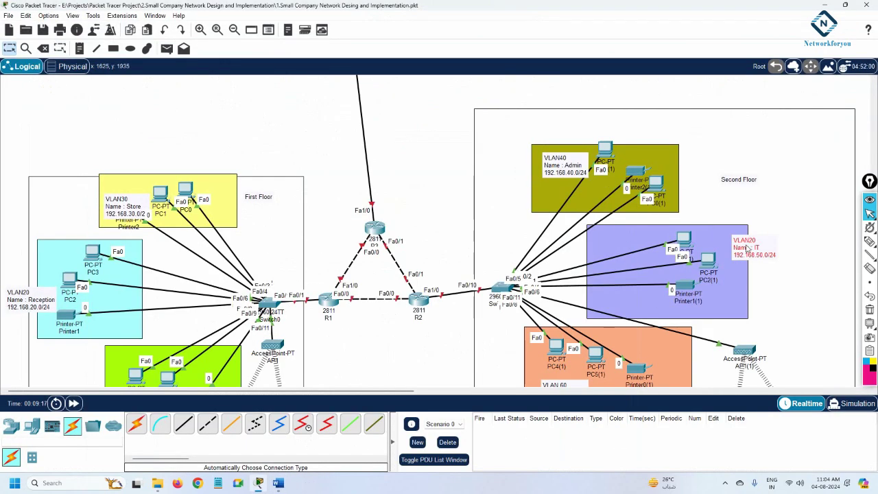
scroll(693, 299, "down", 1)
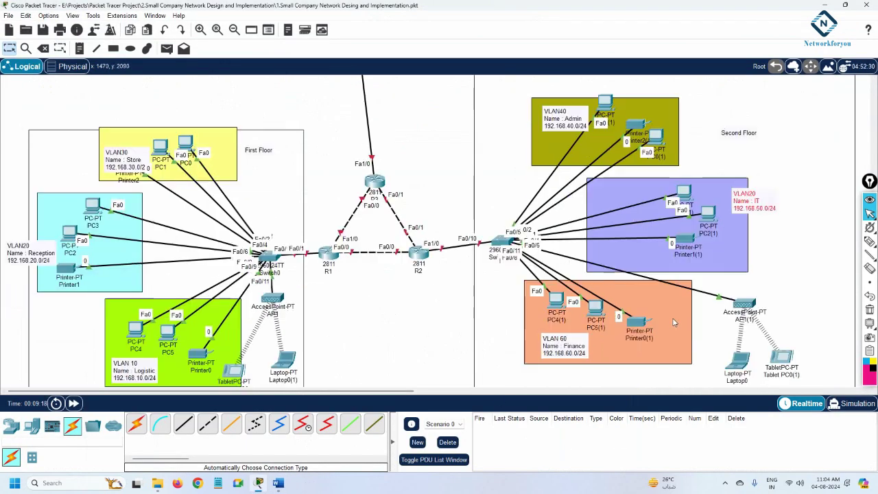
left_click(278, 483)
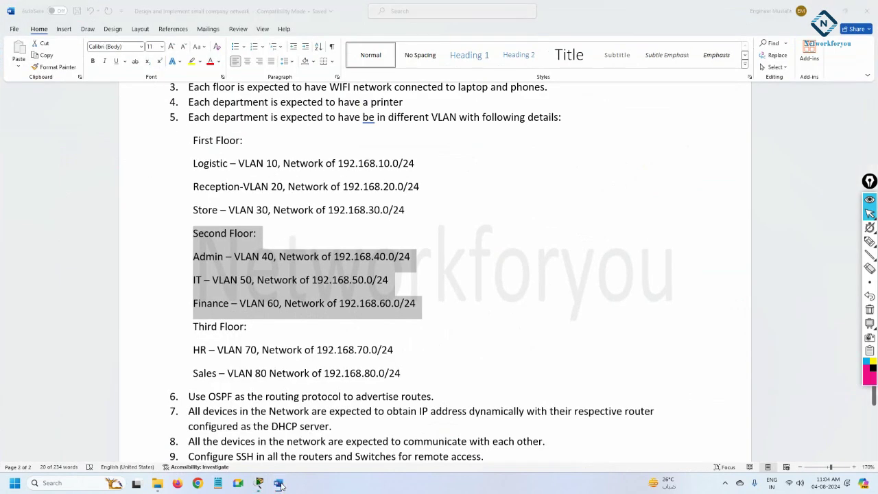
left_click(279, 483)
left_click(754, 204)
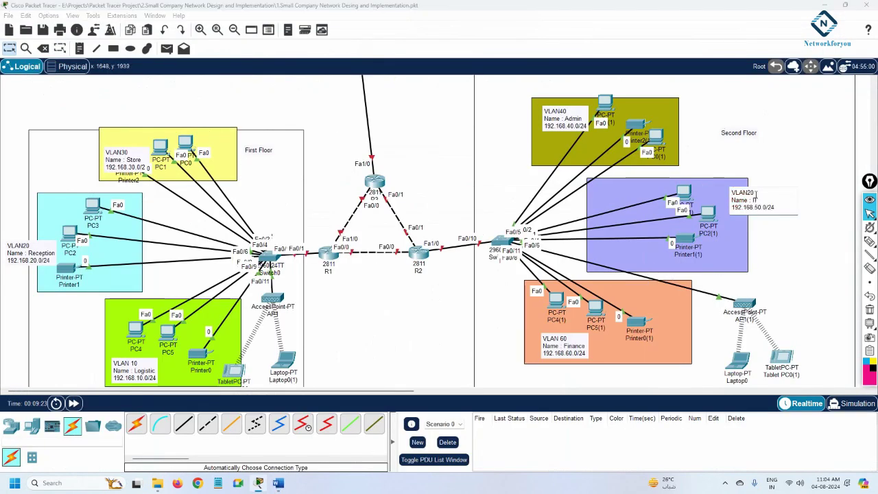
left_click(747, 192)
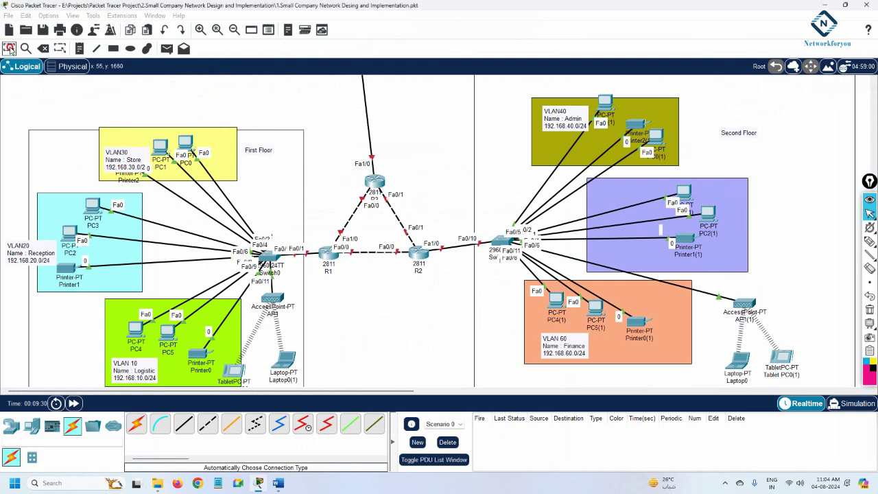
mouse_move(764, 201)
left_mouse_down()
mouse_move(758, 218)
mouse_move(757, 201)
left_mouse_up()
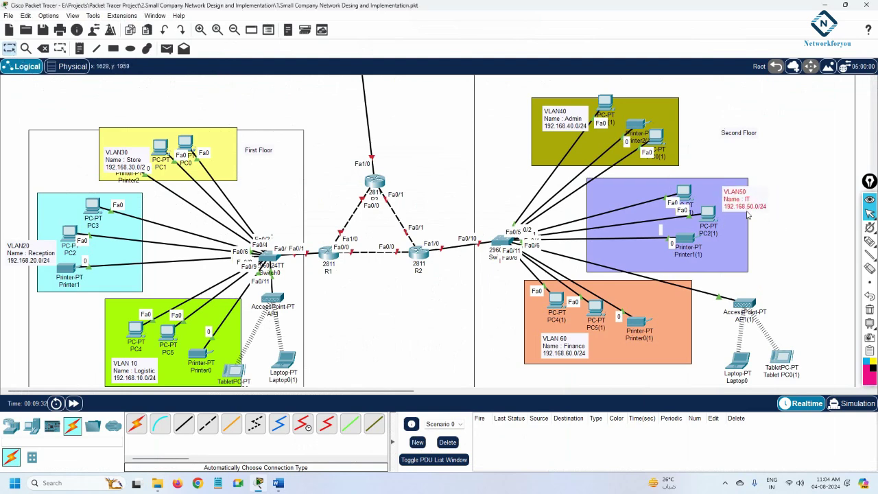
Step: Move the third floor's VLAN40 Admin label to the violet rectangle's outer edge and the VLAN20 IT label to the pink rectangle's outer edge
left_click(278, 483)
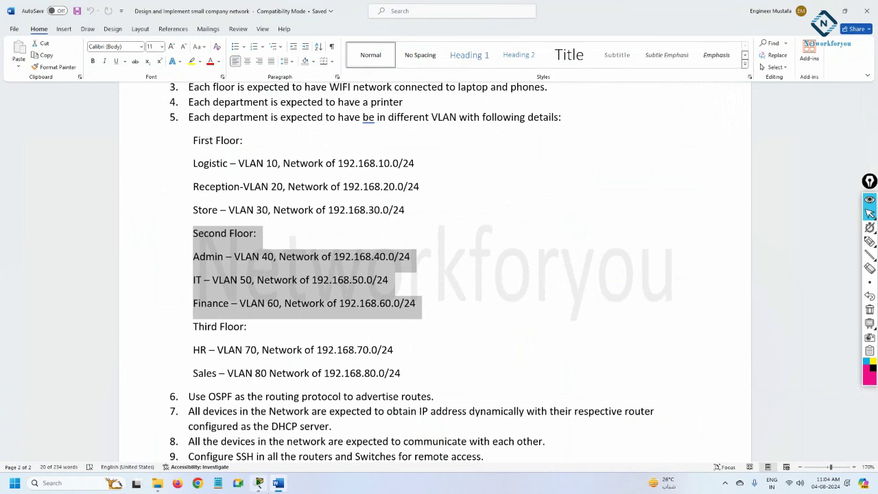
left_click(259, 483)
scroll(516, 296, "up", 5)
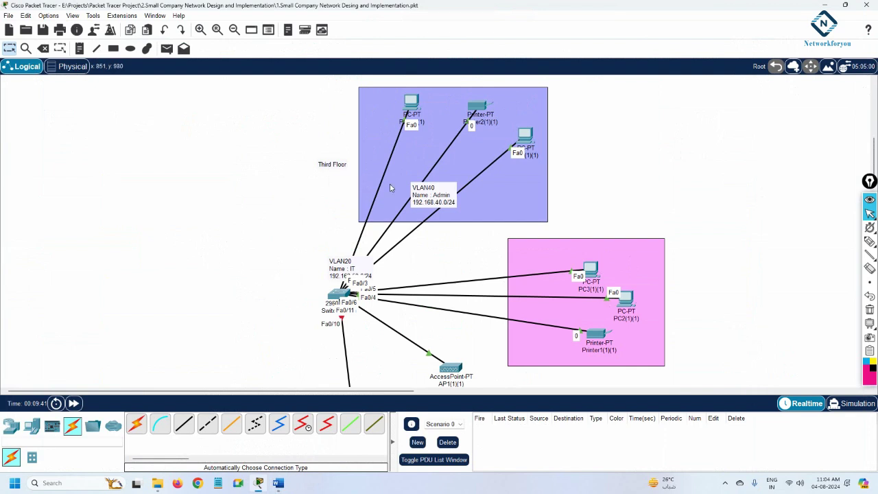
left_click_drag(420, 196, 355, 129)
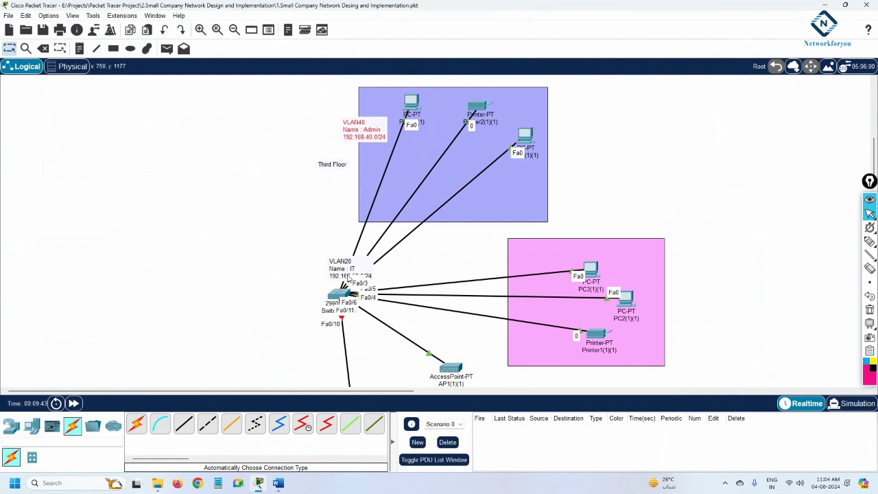
left_click_drag(335, 264, 650, 255)
Step: Switch to the Word requirements document, highlight the third floor's department entries, and return to Packet Tracer
double_click(354, 121)
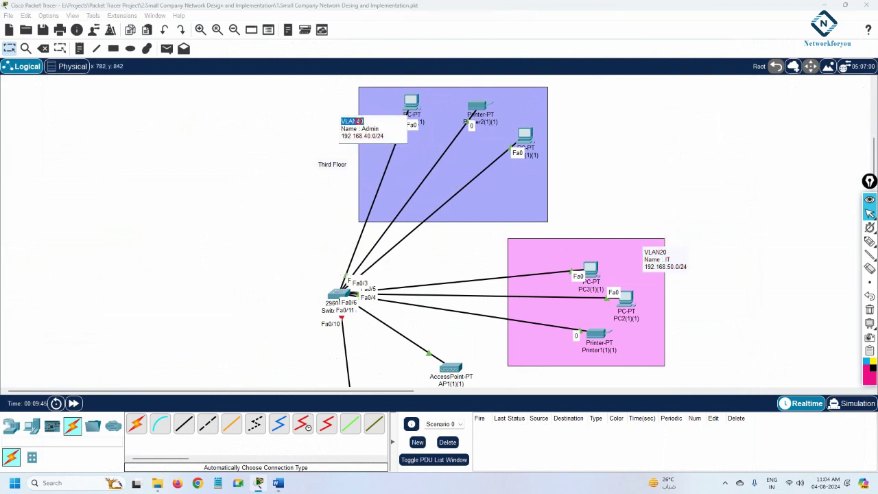
left_click(278, 483)
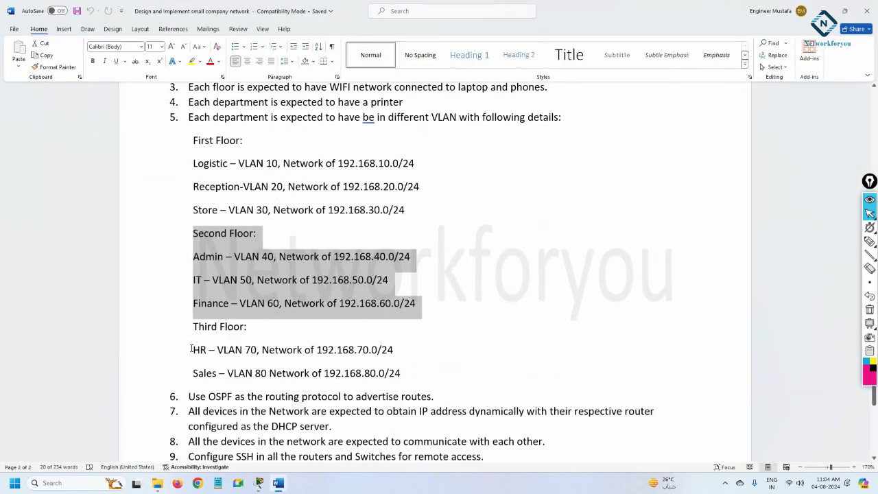
left_click_drag(191, 350, 421, 384)
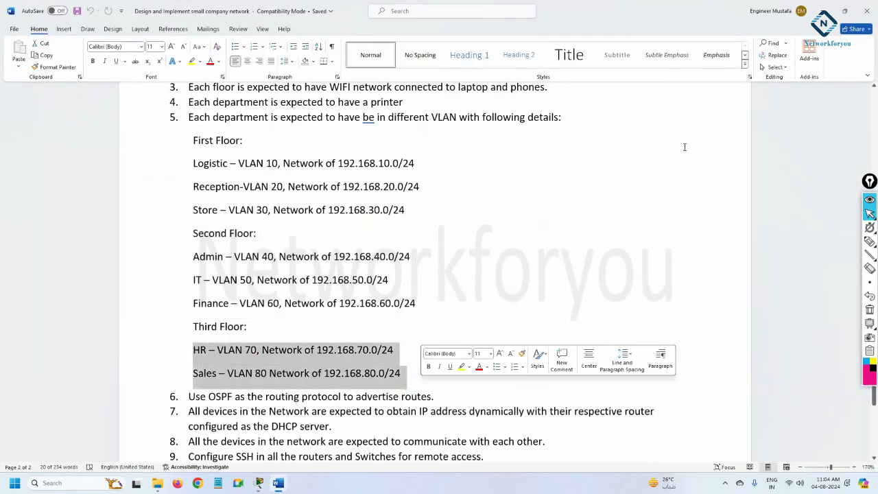
left_click(259, 483)
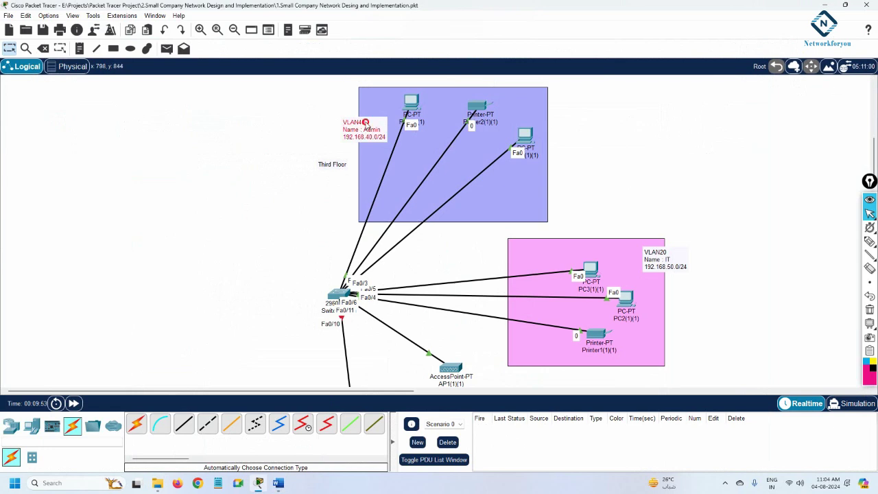
Step: Change the label at the third floor's violet rectangle to VLAN70, Name : HR, 192.168.70.0/24
double_click(366, 123)
left_click_drag(356, 121, 364, 129)
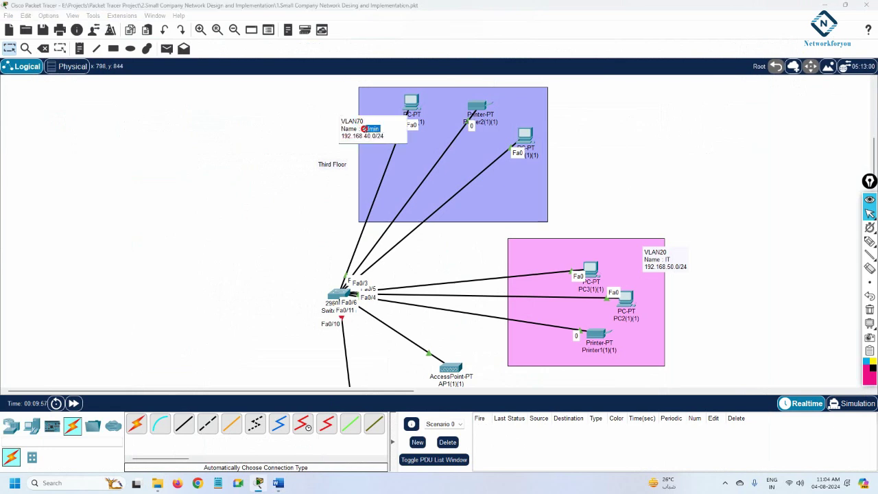
type("F")
left_click_drag(364, 135, 368, 136)
type("7")
Step: Check the Sales entry in the Word document and change the pink rectangle's label to VLAN80, Name : Sales, 192.168.80.0/24
left_click(278, 483)
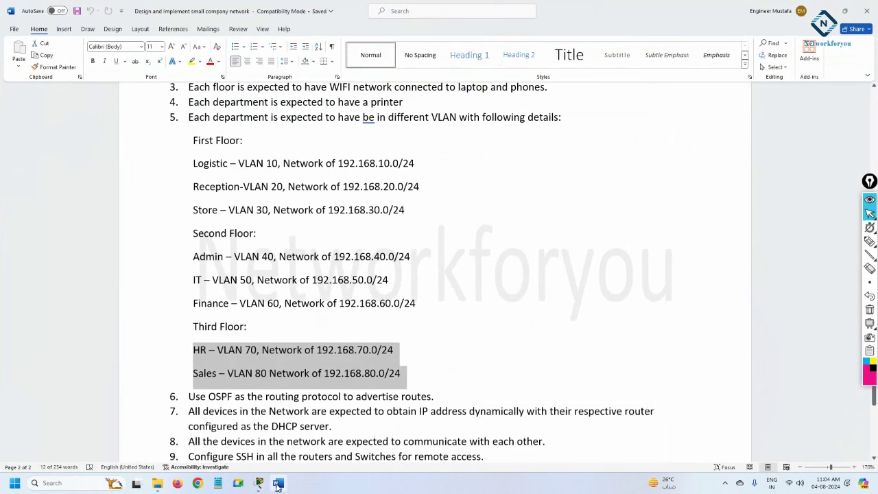
left_click(278, 483)
double_click(662, 260)
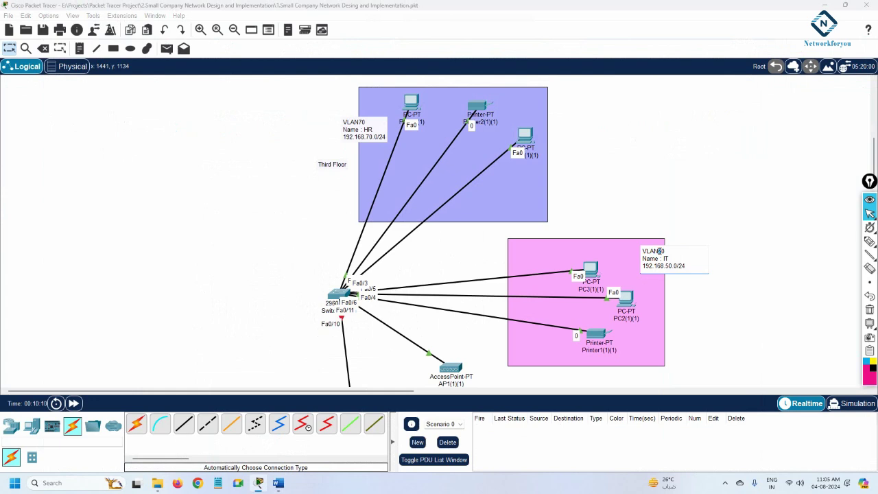
double_click(665, 260)
type("Sales")
left_click(699, 308)
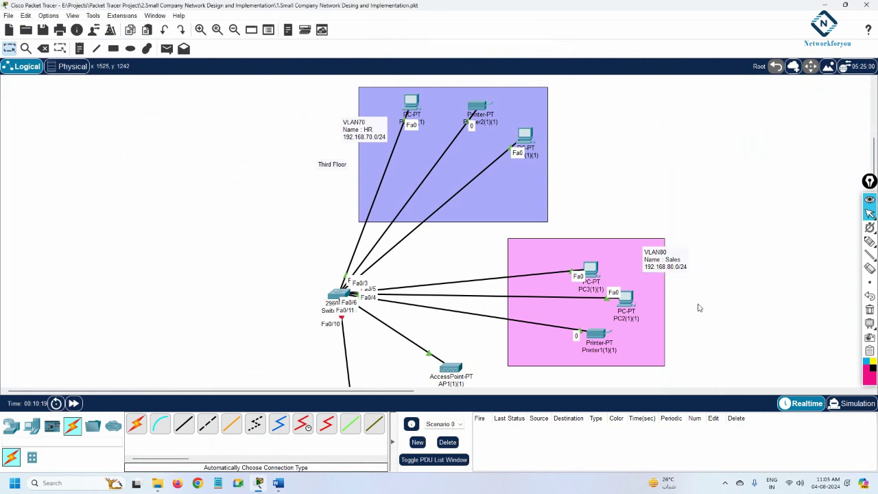
Step: Recheck the third-floor entries in Word, and in Packet Tracer nudge the HR label toward its PCs and the Third Floor title slightly outward
left_click(278, 484)
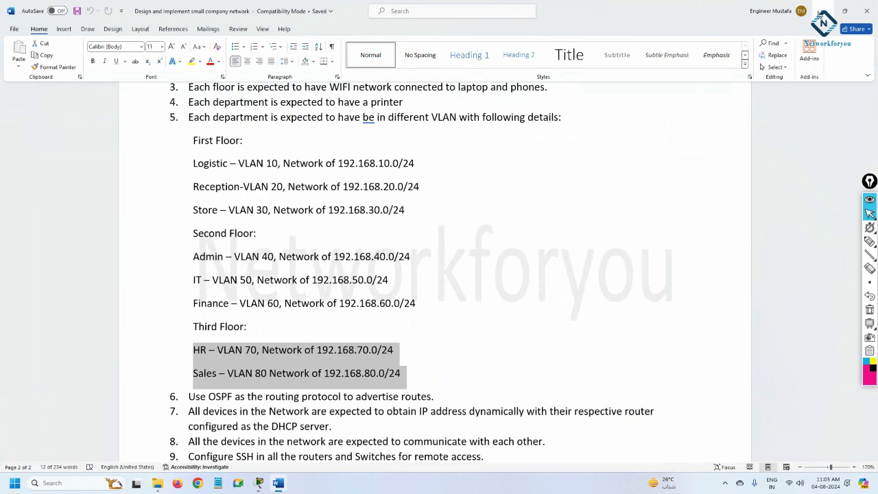
left_click(825, 11)
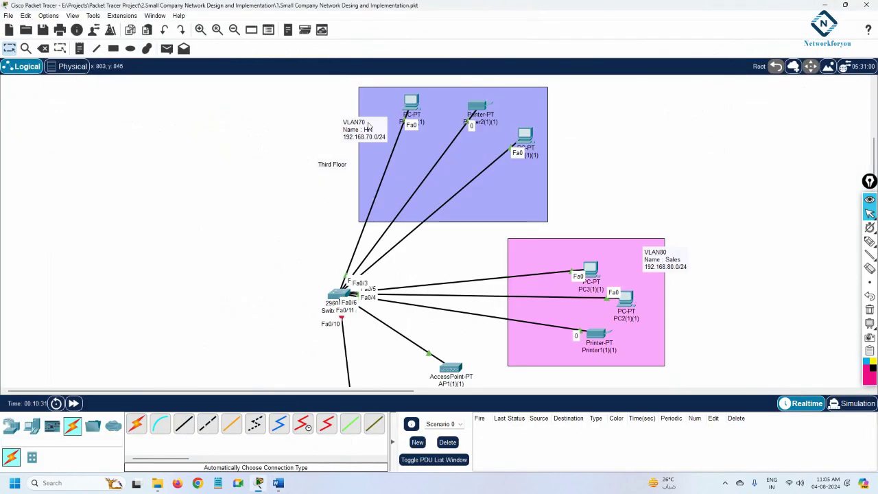
left_click_drag(368, 124, 375, 121)
left_click_drag(334, 164, 326, 145)
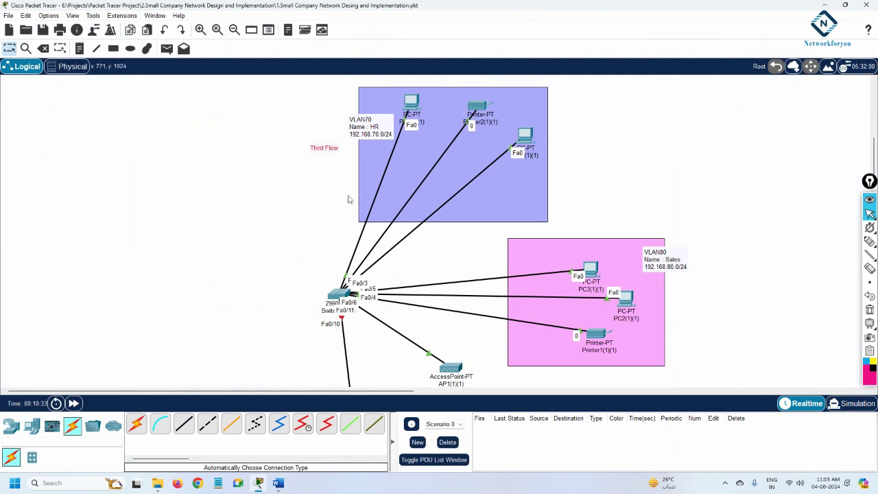
Step: Shift the third floor's access point slightly closer to the switch and rename it 3rd Floor AP
scroll(429, 324, "down", 1)
left_click_drag(453, 323, 429, 312)
left_click(451, 313)
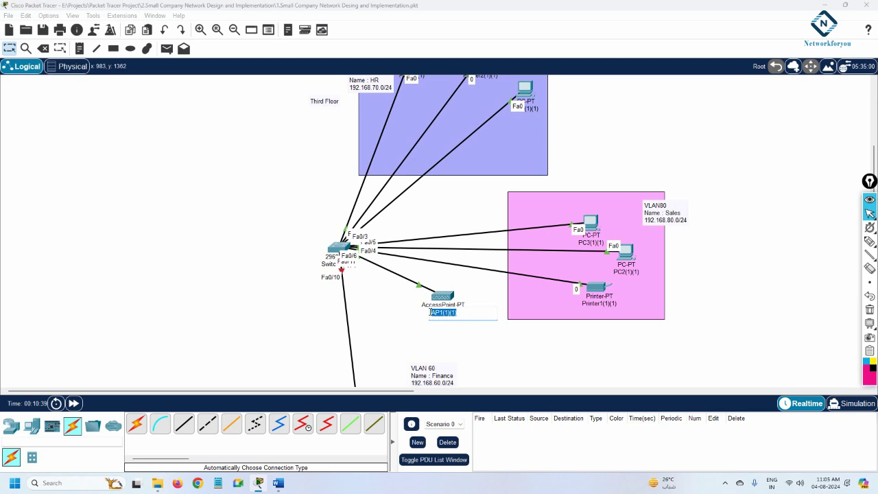
type("3rd Floor AP")
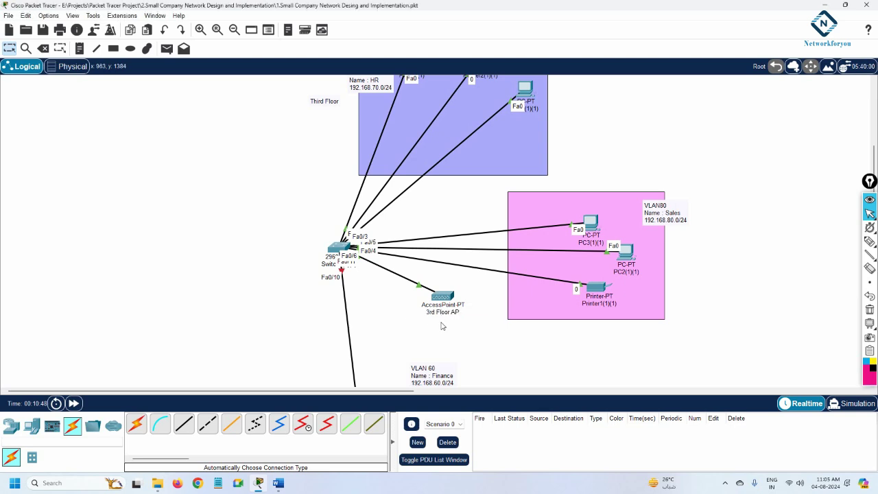
Step: Move the leftover VLAN 60 Finance label out from below the third floor's access point and delete it
scroll(442, 325, "up", 2)
scroll(442, 325, "down", 3)
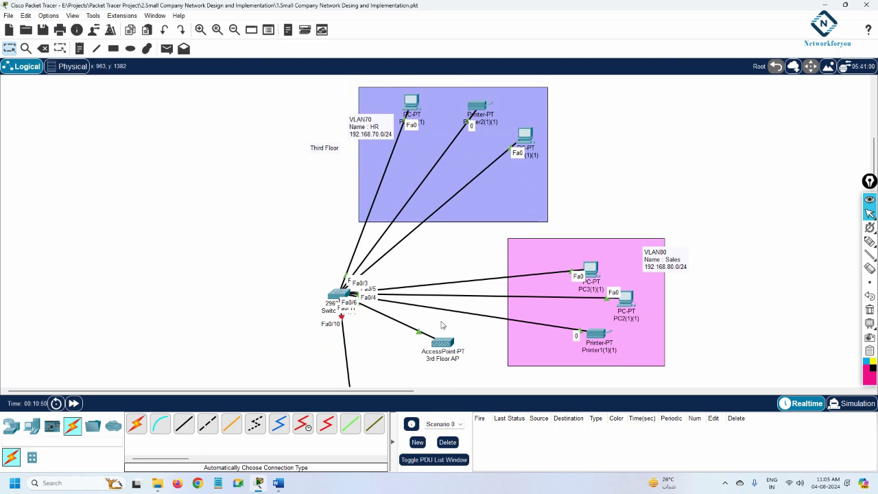
left_click_drag(443, 325, 216, 199)
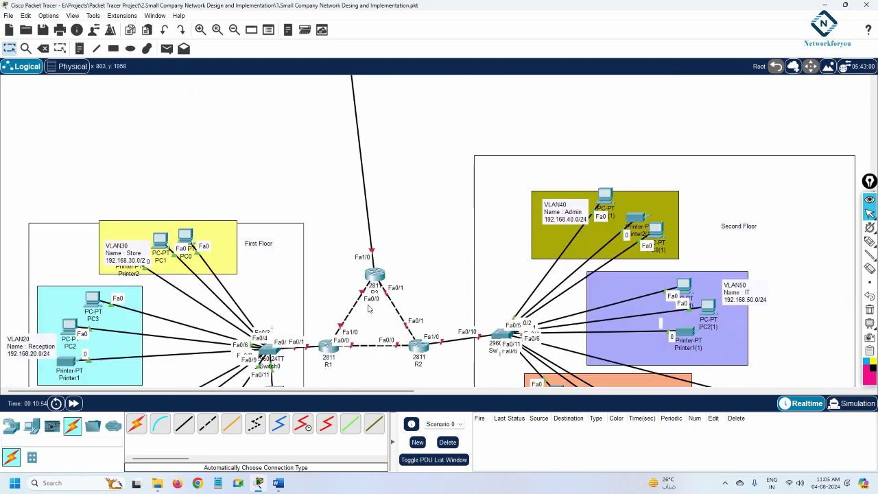
scroll(652, 274, "down", 3)
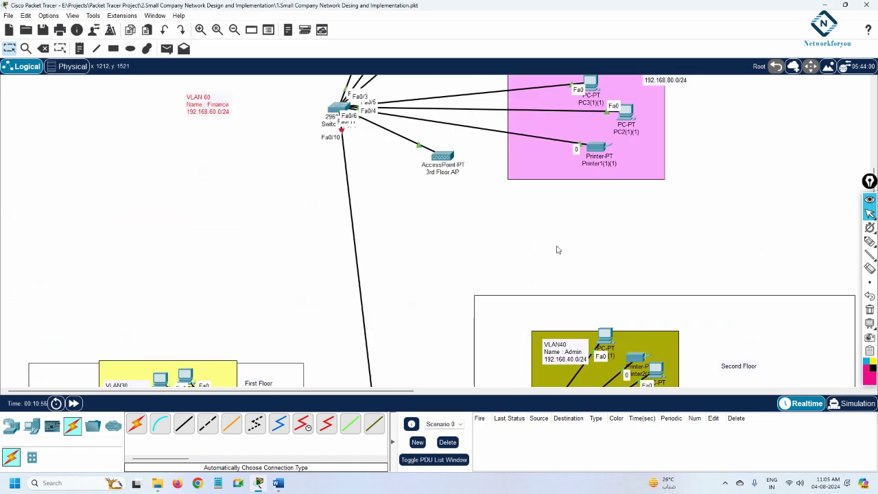
scroll(226, 200, "up", 2)
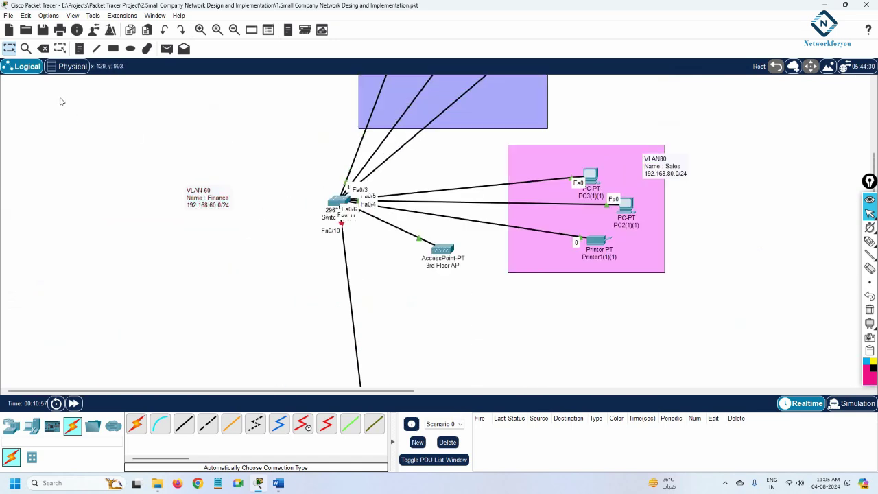
left_click(43, 48)
left_click(207, 199)
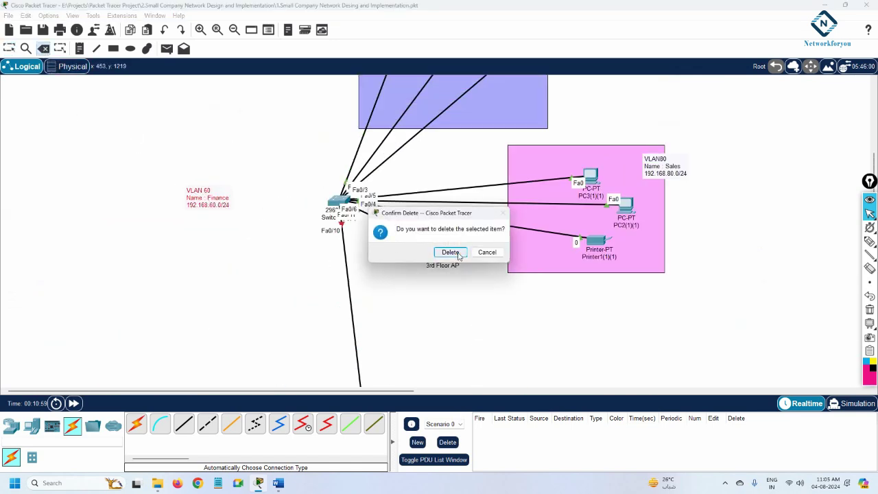
left_click(450, 252)
left_click(9, 48)
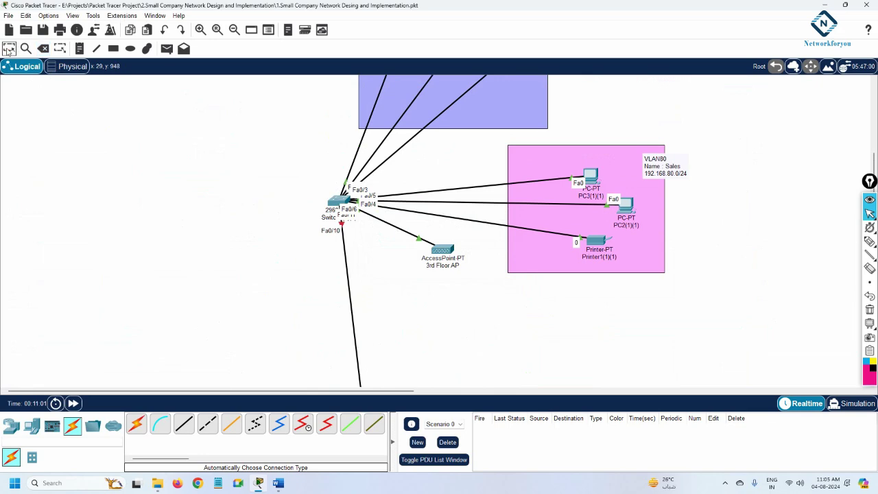
Step: Draw an unfilled rectangle with a black outline around the third floor's HR and Sales groups, switch and access point
scroll(670, 305, "up", 3)
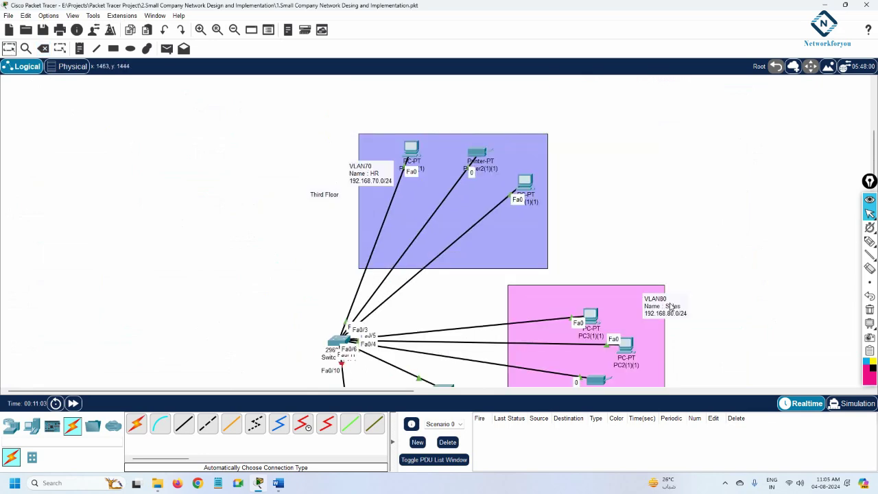
scroll(670, 305, "down", 2)
scroll(670, 307, "up", 2)
scroll(634, 221, "down", 1)
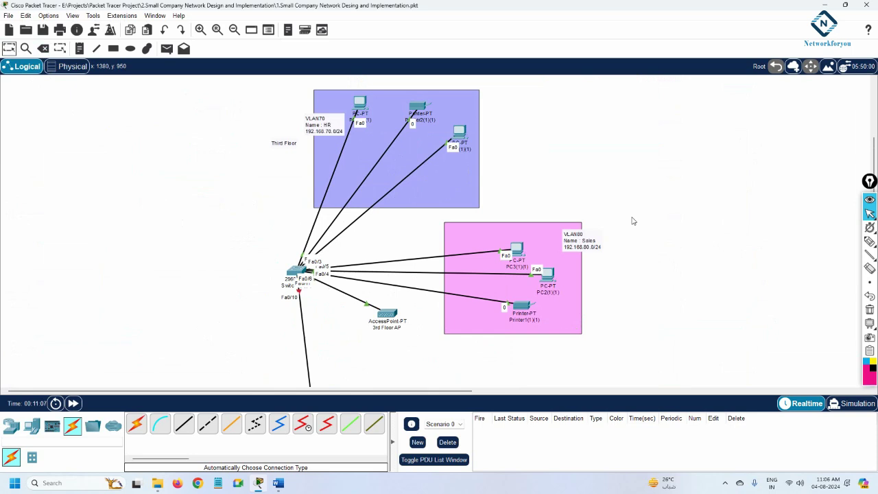
left_click(113, 48)
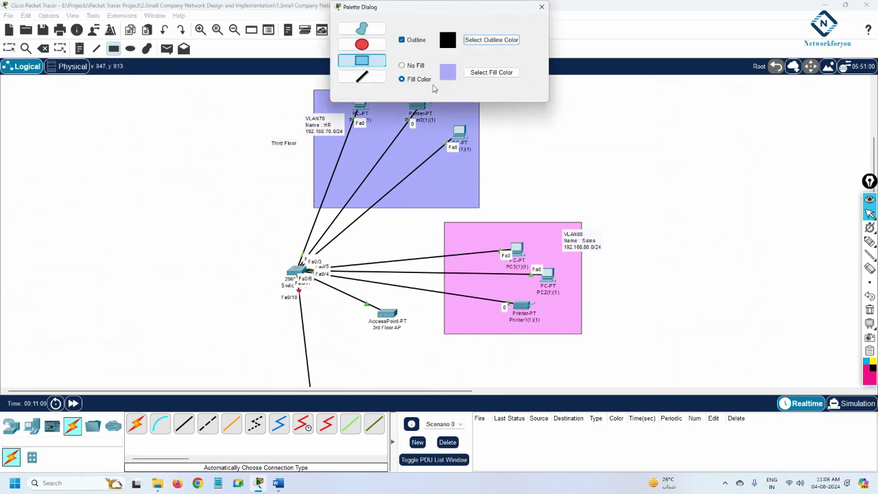
left_click(407, 65)
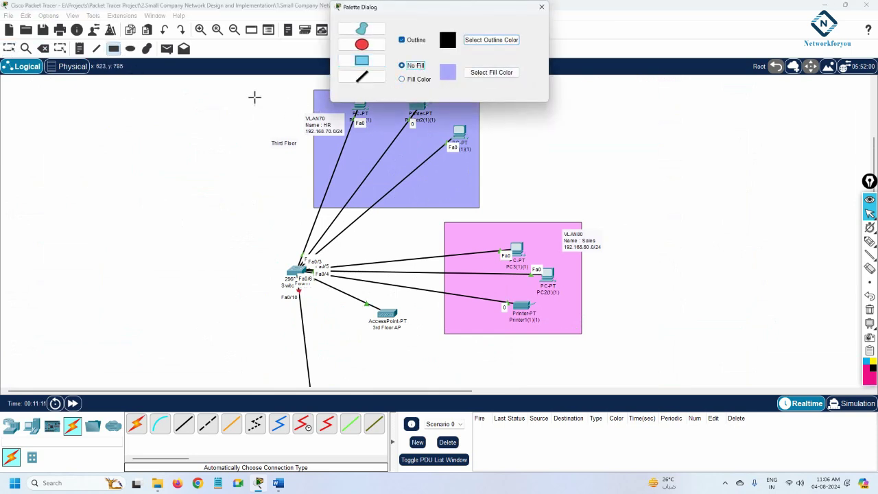
mouse_move(211, 81)
left_mouse_down()
mouse_move(433, 107)
mouse_move(610, 169)
mouse_move(624, 329)
mouse_move(612, 367)
left_mouse_up()
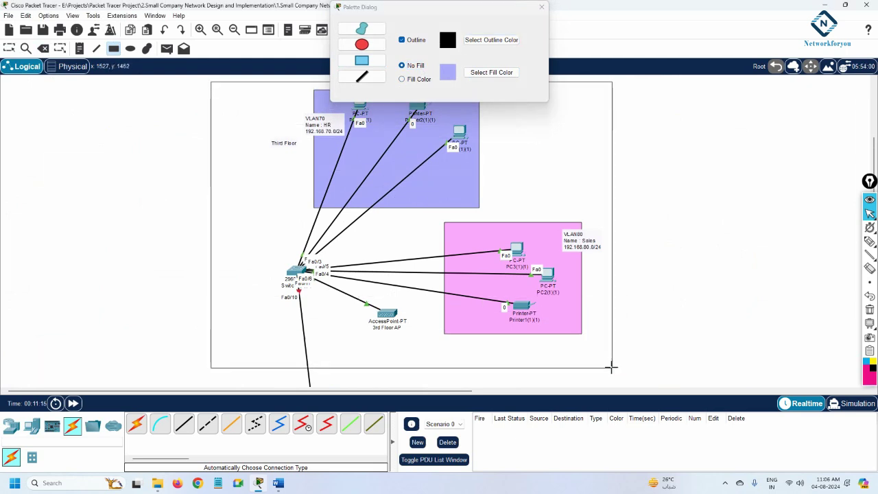
left_click(541, 7)
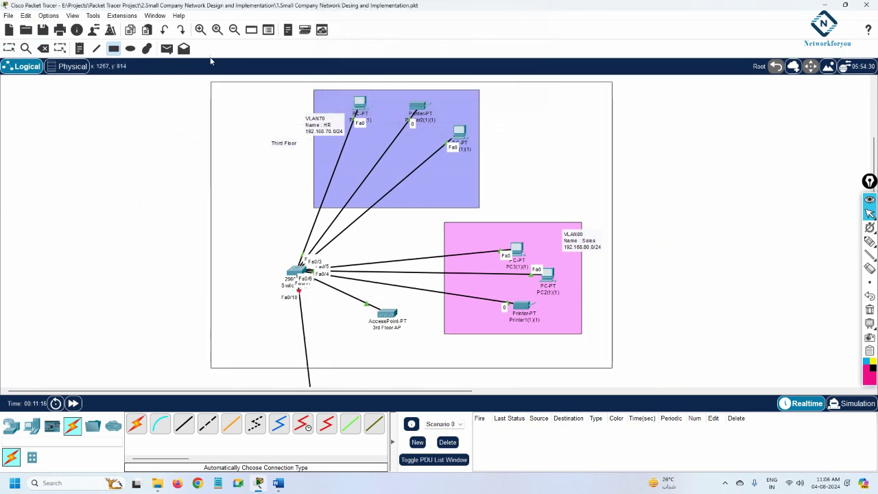
Step: Move the Third Floor title slightly away from the HR label, keeping it inside the floor's outline rectangle
left_click(9, 48)
left_click(281, 146)
left_click_drag(281, 147, 267, 137)
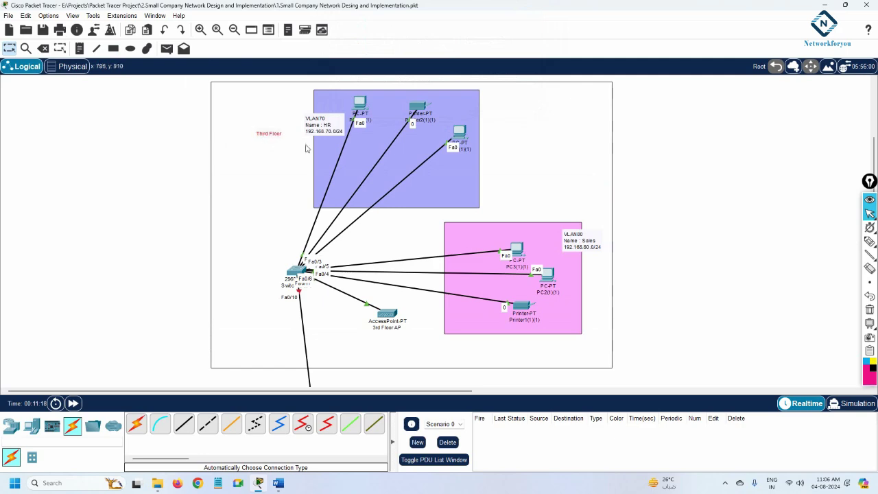
Step: Reread the Word document's requirements for routers, switches, WiFi, printers and department VLANs, and return to the first and second floors in Packet Tracer
scroll(507, 346, "down", 10)
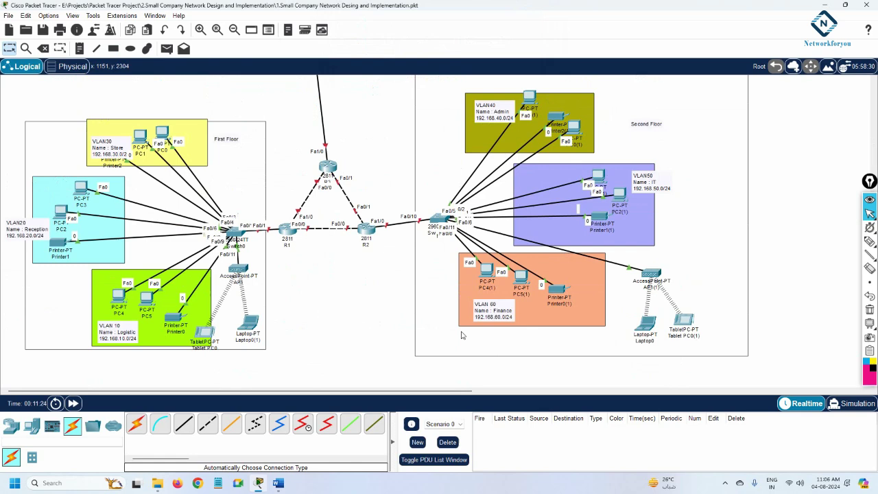
left_click(278, 483)
scroll(319, 268, "up", 1)
scroll(319, 268, "down", 1)
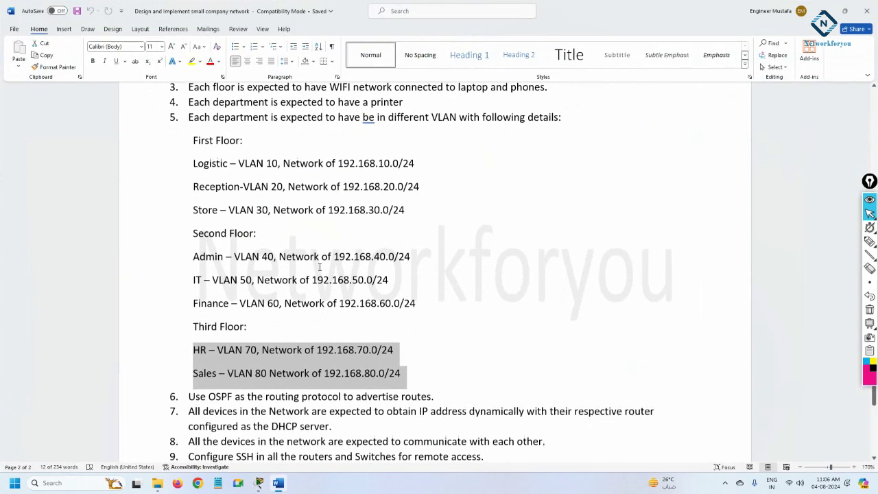
scroll(319, 267, "up", 3)
scroll(319, 267, "up", 3)
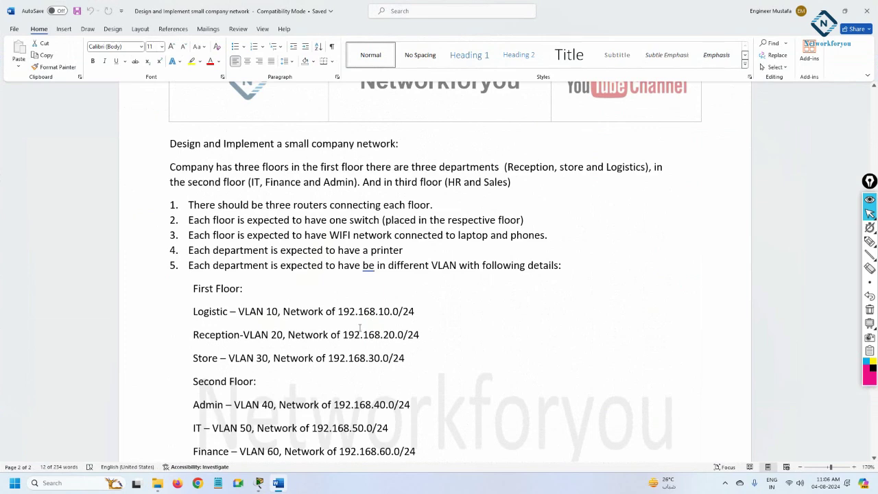
scroll(359, 327, "down", 15)
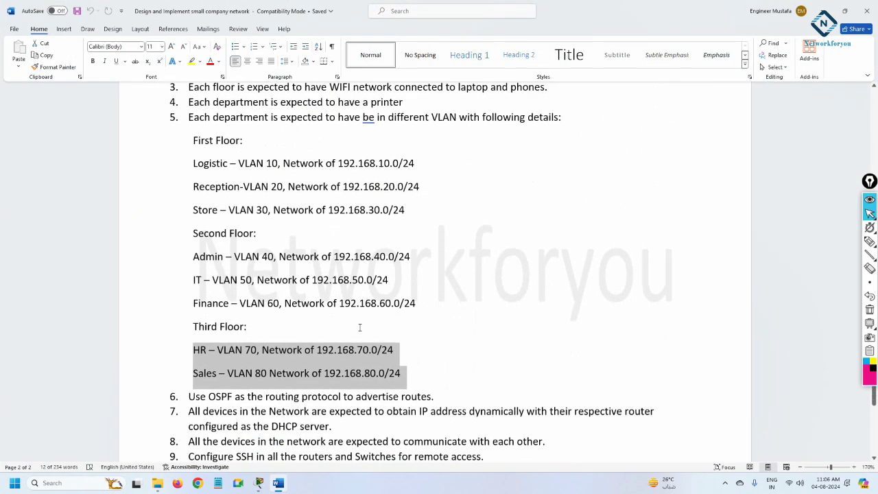
scroll(359, 327, "up", 15)
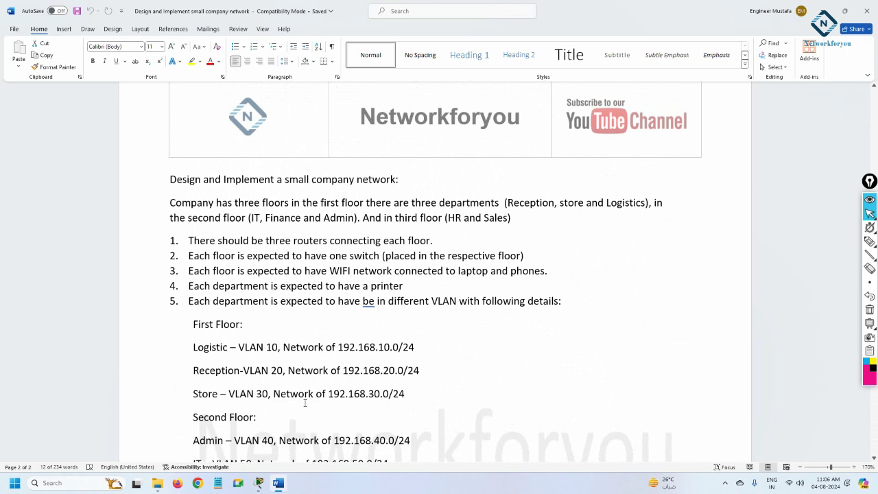
left_click(258, 483)
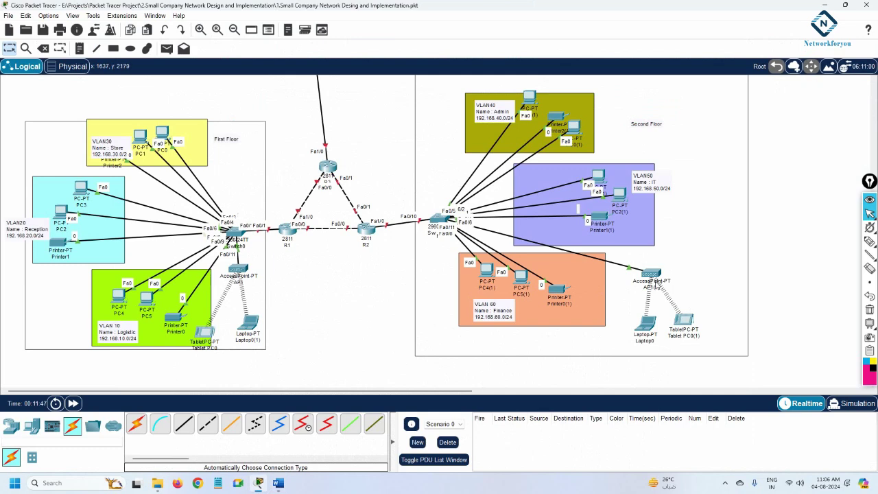
Step: Review the Word document's first-floor VLAN and network requirements for Logistic, Reception and Store, and return to the Packet Tracer topology
scroll(366, 280, "up", 5)
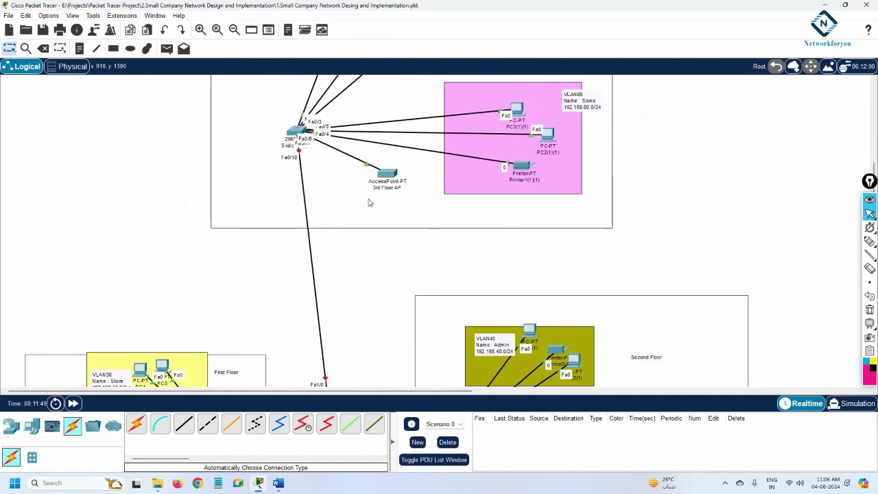
scroll(368, 203, "down", 5)
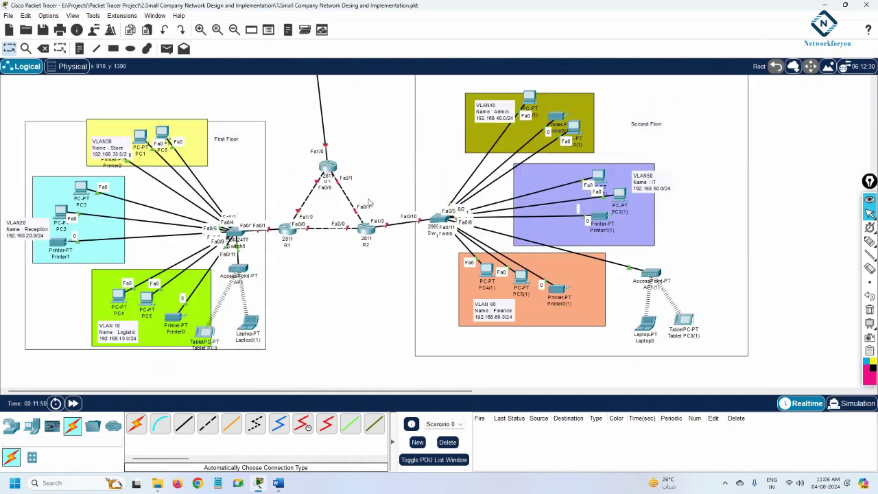
left_click(278, 483)
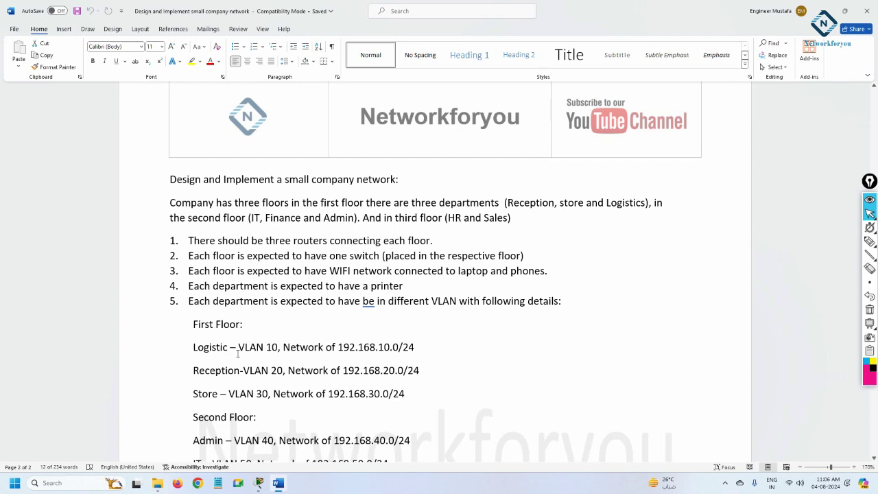
scroll(238, 355, "down", 1)
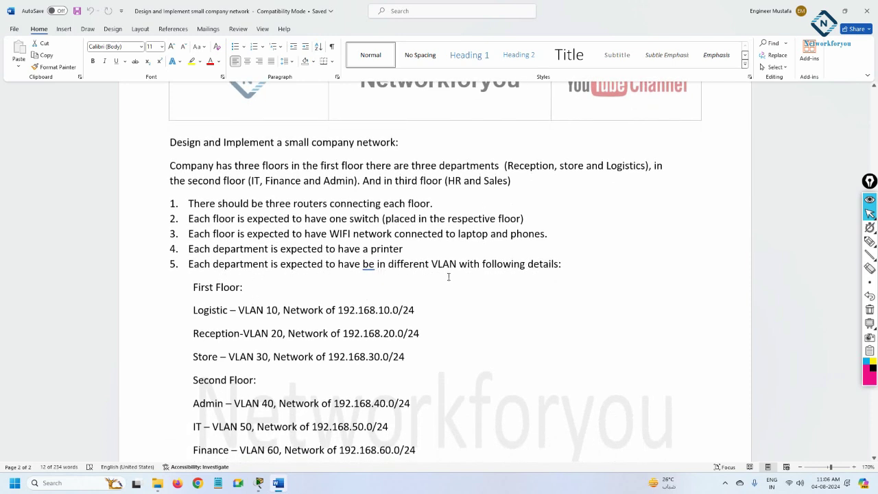
scroll(289, 281, "down", 1)
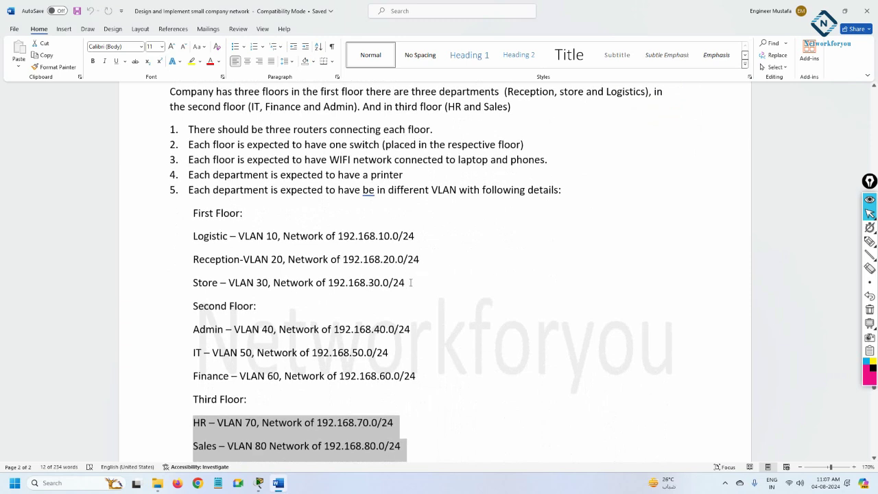
left_click_drag(412, 283, 188, 243)
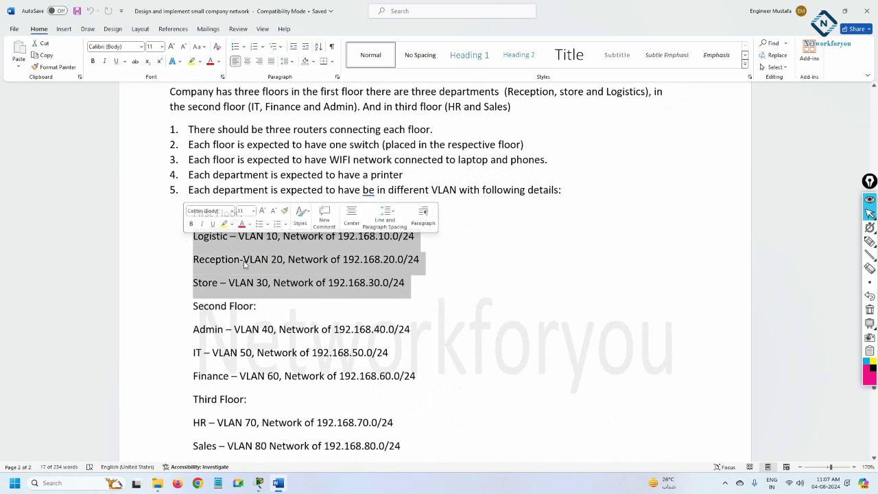
left_click(238, 236)
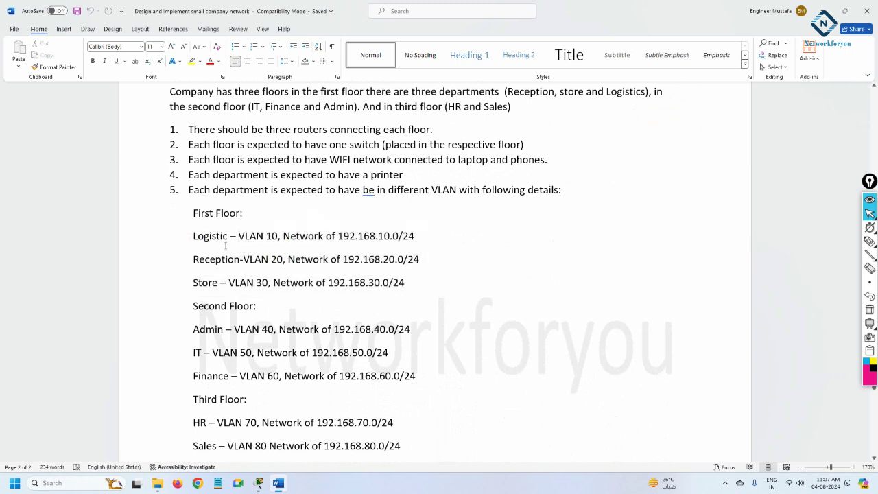
left_click_drag(190, 237, 420, 284)
left_click(259, 483)
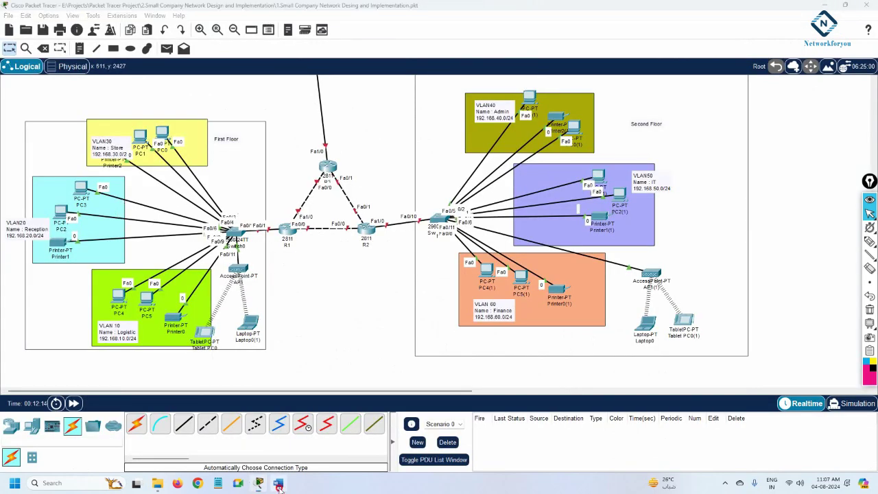
left_click(278, 484)
left_click(278, 484)
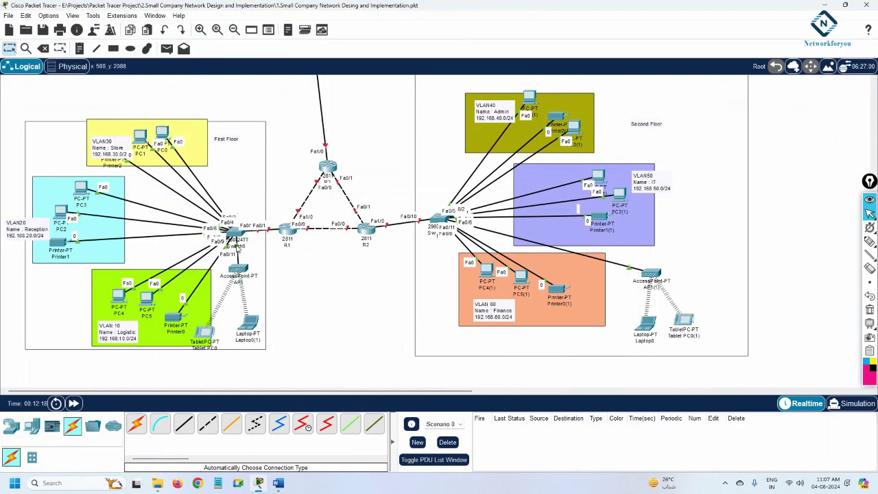
Step: Rename the first floor's switch as First_Floor_SW in the topology
left_click(235, 247)
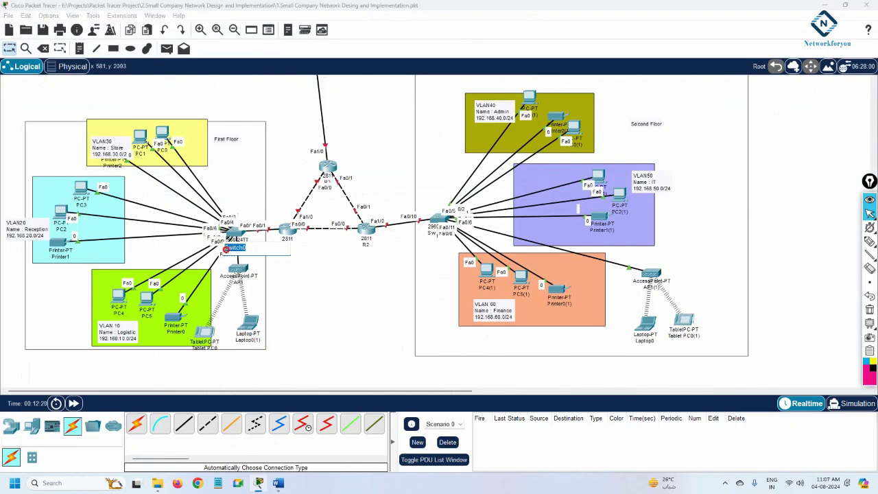
key("BackSpace")
type("First_Floor_SW")
key("Return")
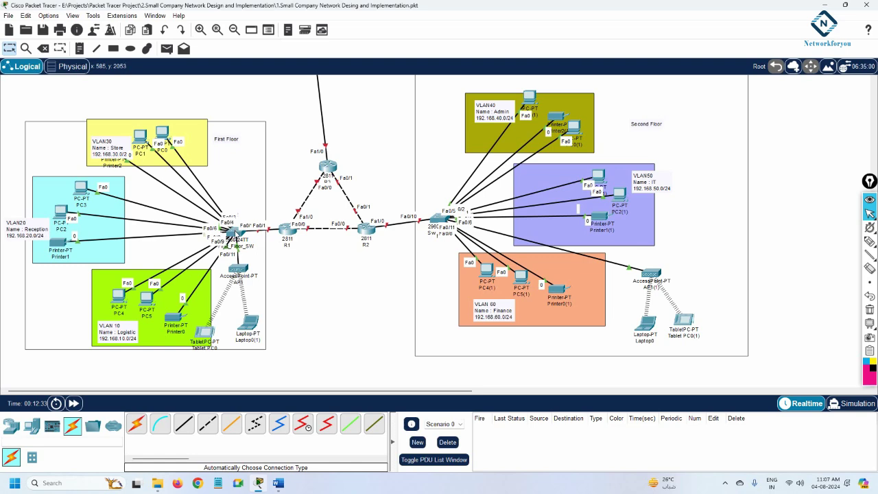
Step: Open the first-floor switch's command line, widen its window and enter global configuration mode
left_click(236, 234)
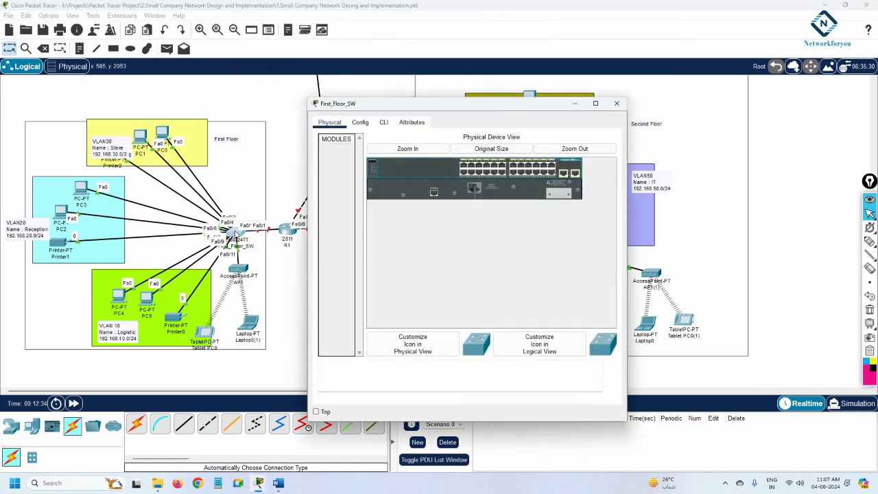
left_click(383, 123)
left_click_drag(629, 225, 870, 227)
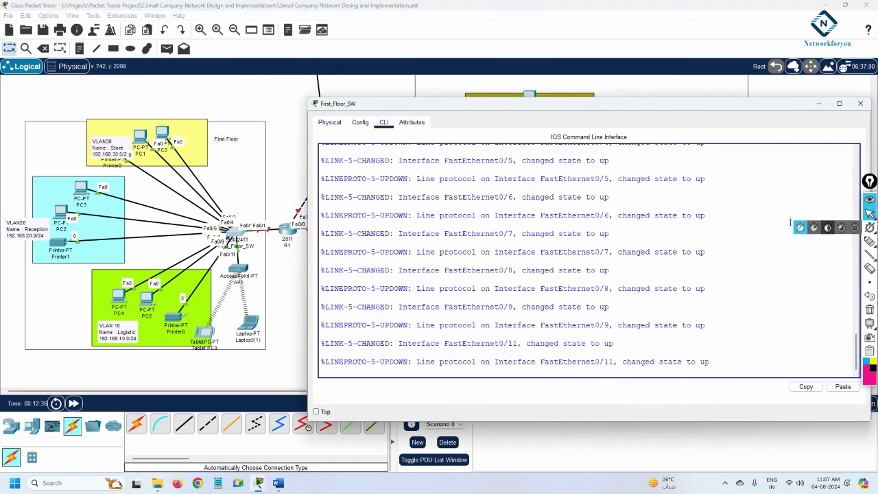
key("Return")
key("Return")
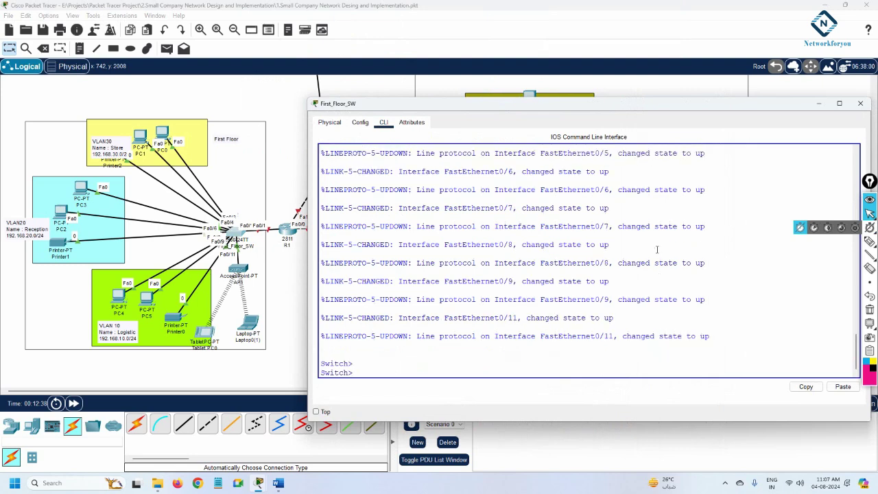
key("Return")
type("en")
key("Return")
type("config t")
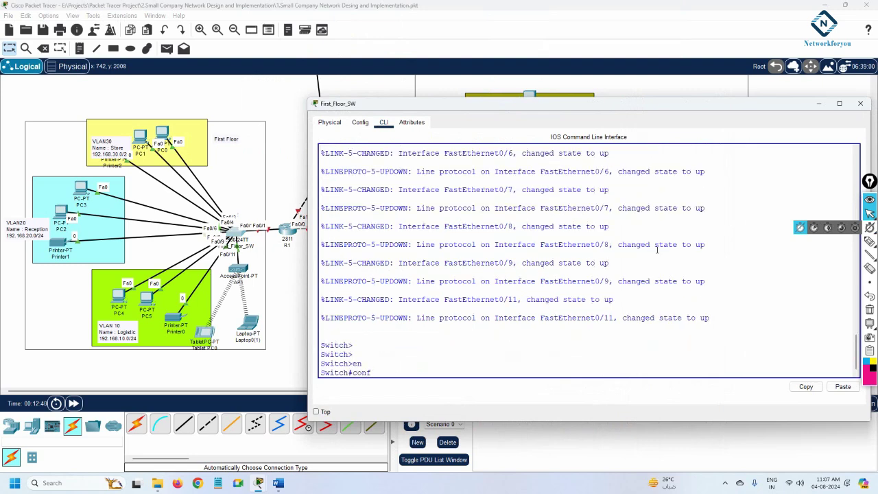
key("Return")
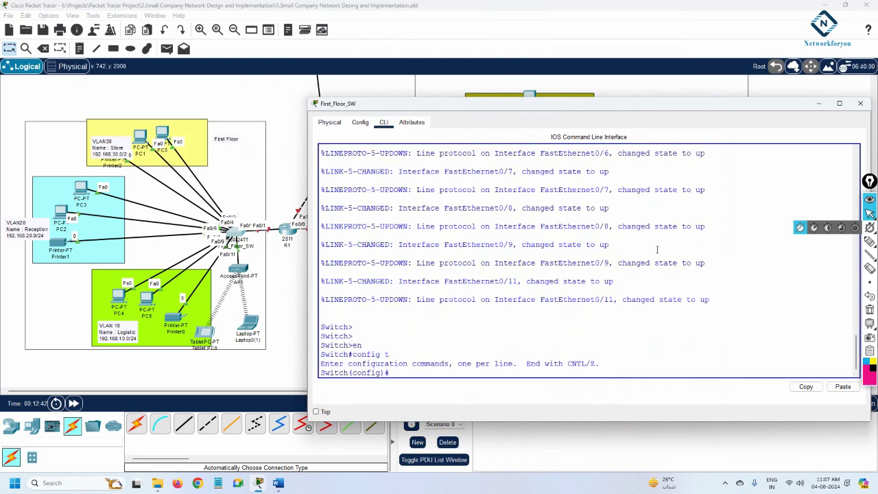
Step: Set the first-floor switch's hostname to SW1
type("host")
key("Tab")
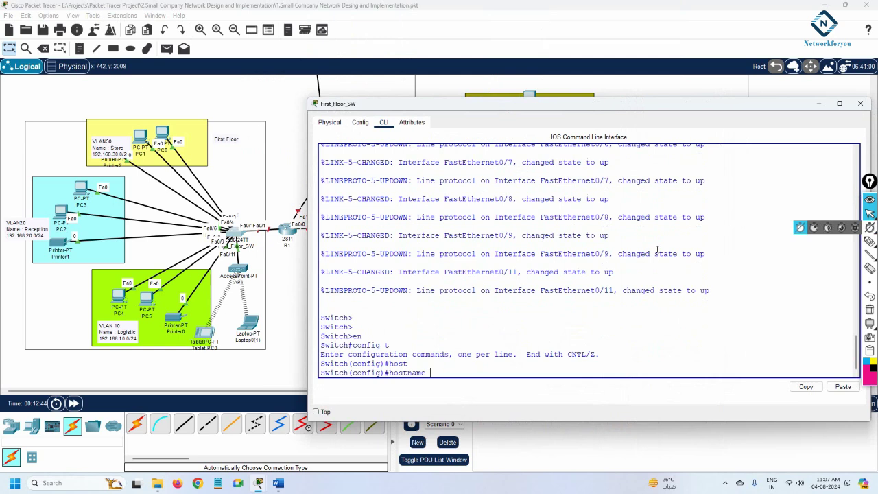
type("First")
type("_Fl")
type("SW")
key("BackSpace")
key("BackSpace")
key("BackSpace")
key("BackSpace")
key("BackSpace")
key("BackSpace")
type("SW1")
key("Return")
key("Return")
key("Return")
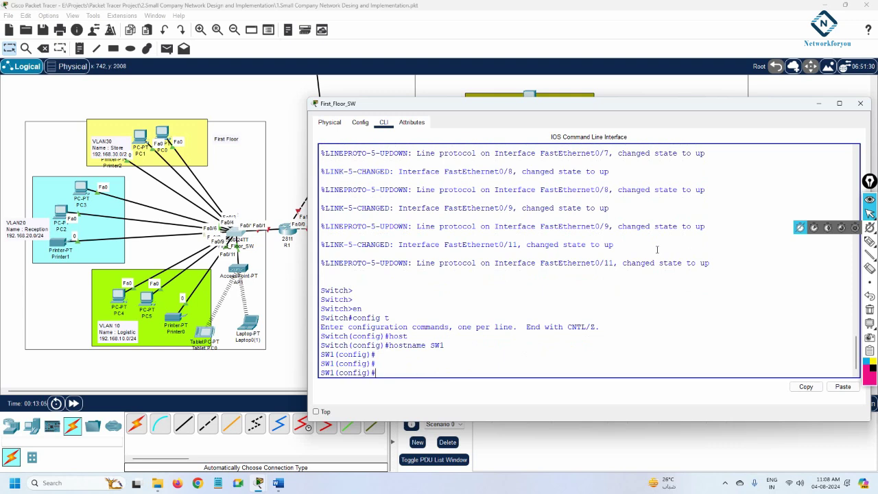
Step: Configure the enable password on SW1
type("enable pass")
key("Tab")
type("ab")
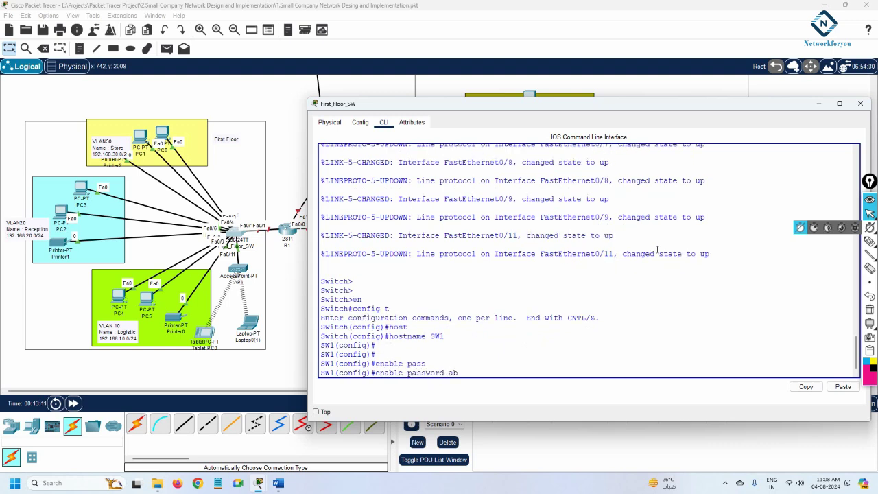
type("c")
key("Return")
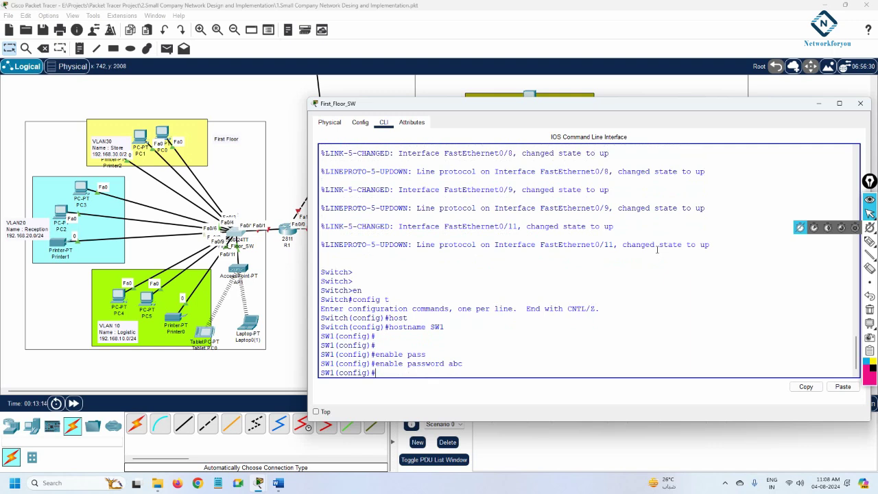
Step: Create a local user account on SW1 with username abc and its account password
type("username abc pass")
key("Tab")
type("abc")
key("Return")
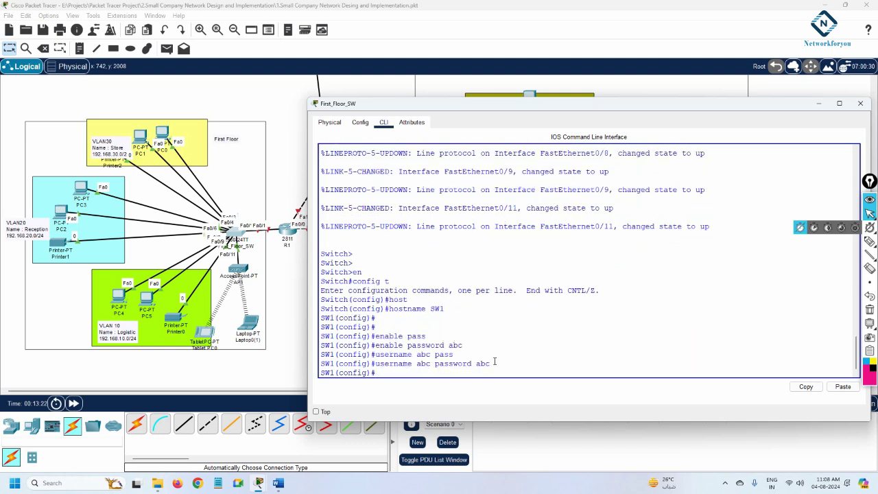
left_click_drag(491, 363, 378, 363)
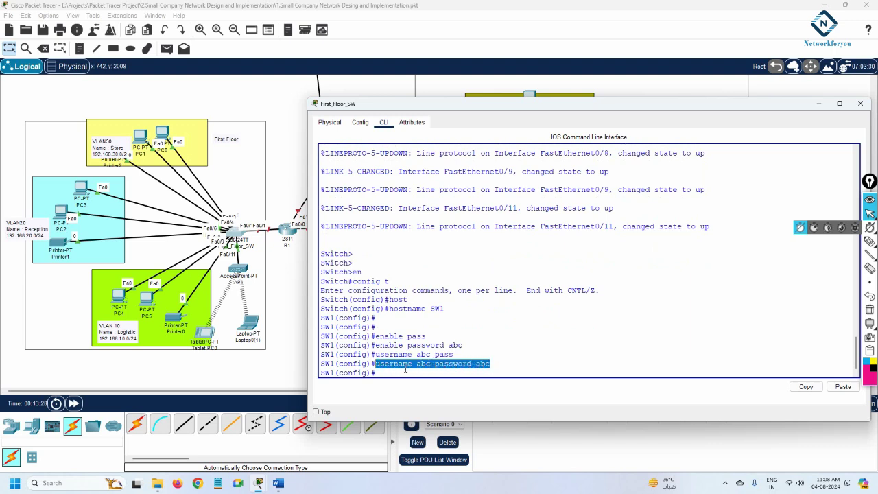
left_click(490, 367)
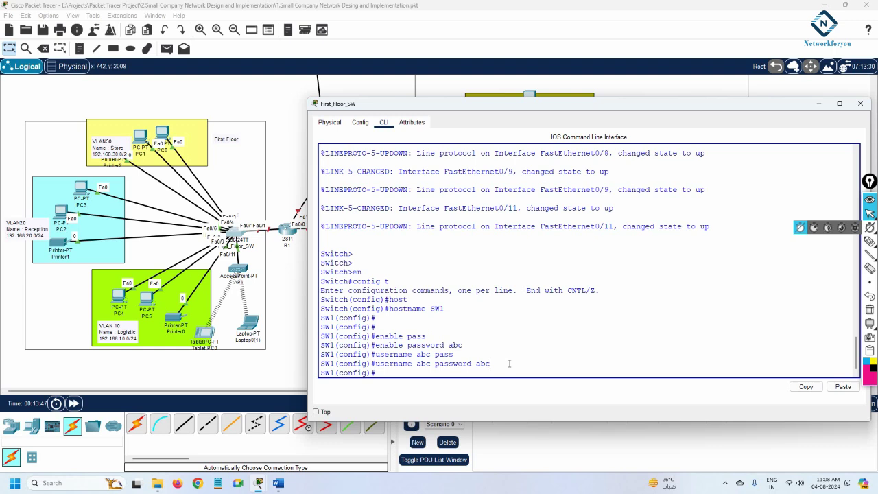
Step: Create VLAN 10 on SW1 and name it Logistic
type("vlan 10")
key("Return")
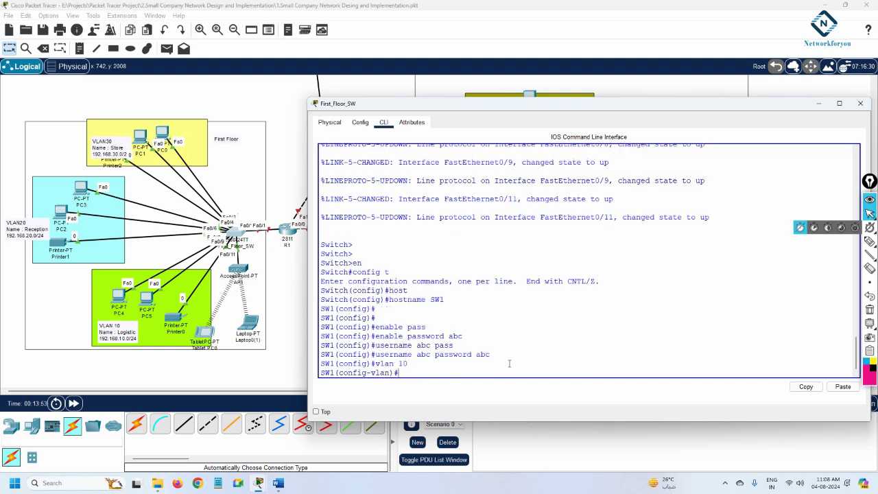
type("name Logistic")
key("Return")
Step: Create VLAN 20 on SW1 and name it Reception
type("vlan ")
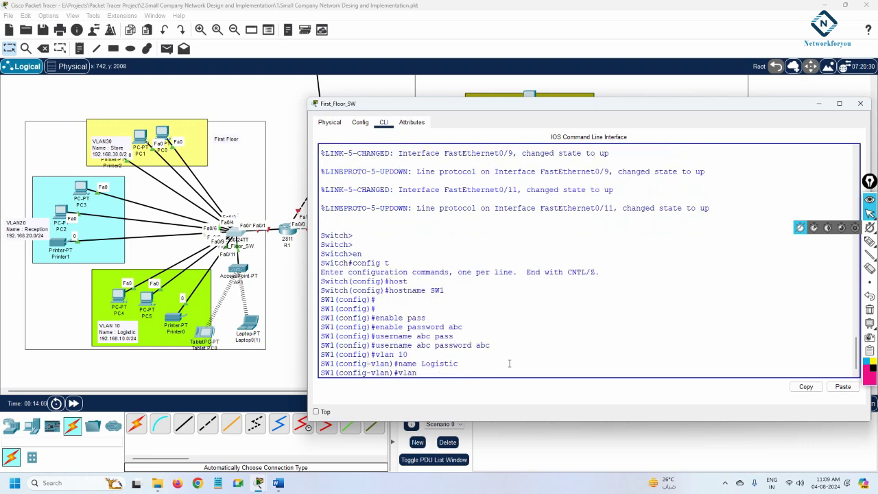
type("20")
key("Return")
type("name")
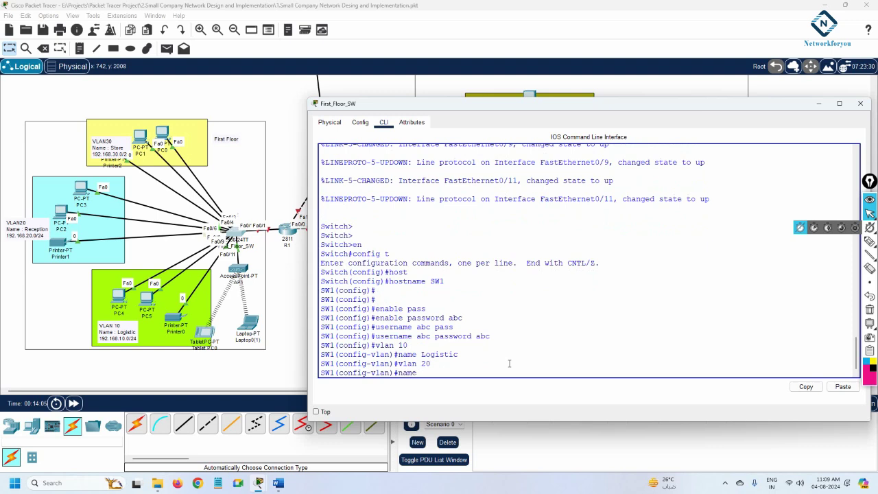
type(" Reception")
key("Return")
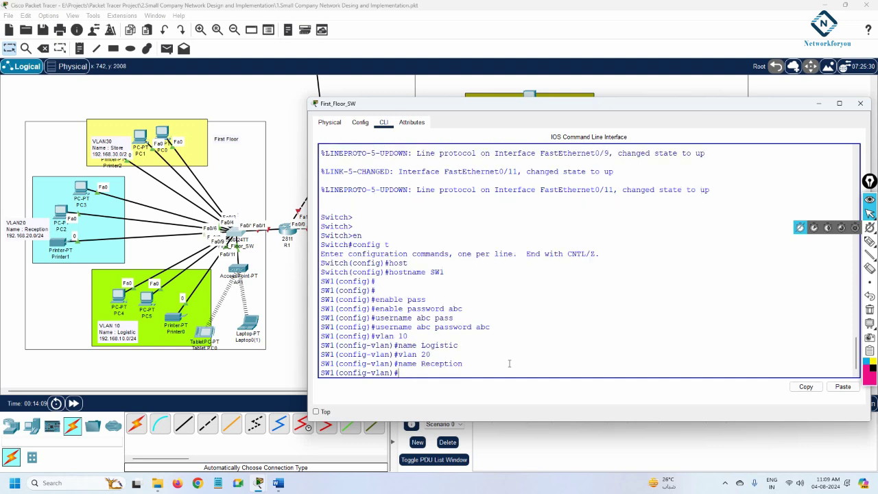
Step: Create VLAN 30 on SW1 and name it Store
type("vlan 30")
key("Return")
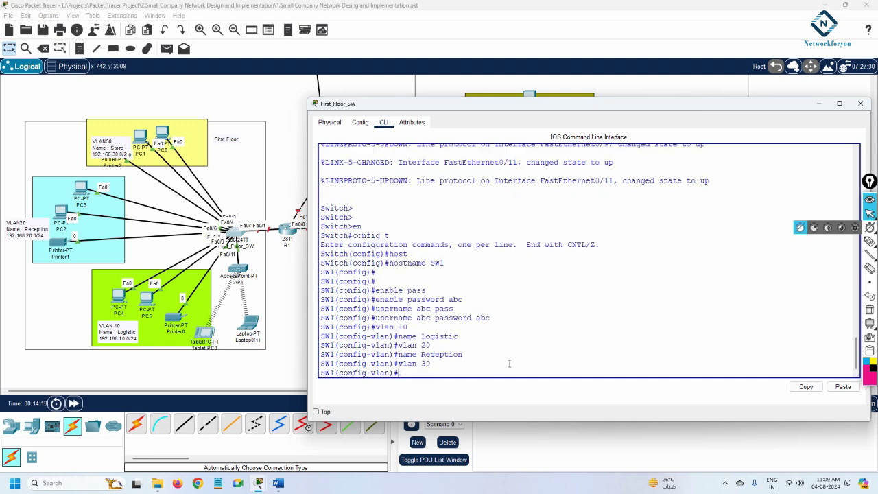
type("name Store")
key("Return")
key("Return")
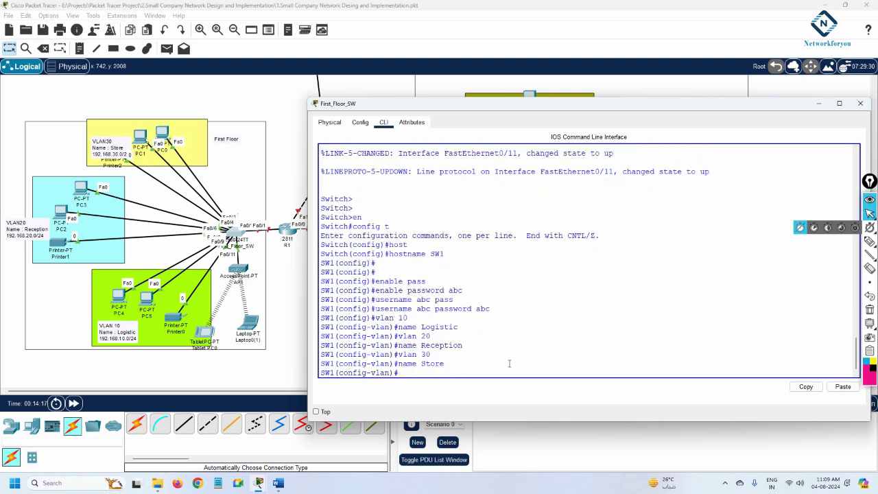
key("Return")
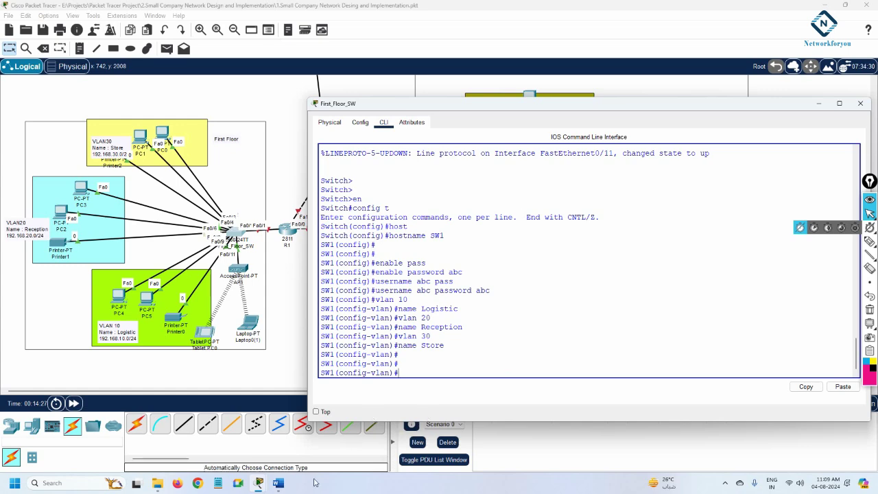
Step: Switch to Word and review the remaining requirements on floor VLANs, OSPF routing, DHCP and SSH access
left_click(278, 483)
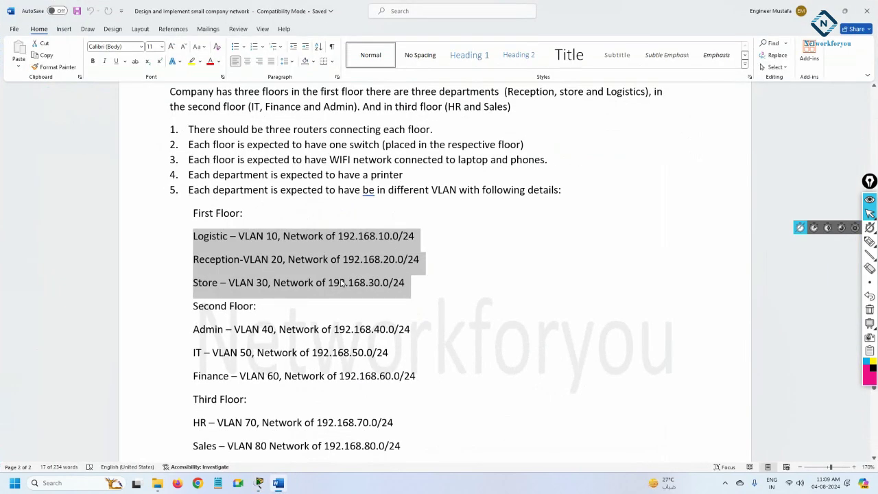
scroll(337, 265, "down", 2)
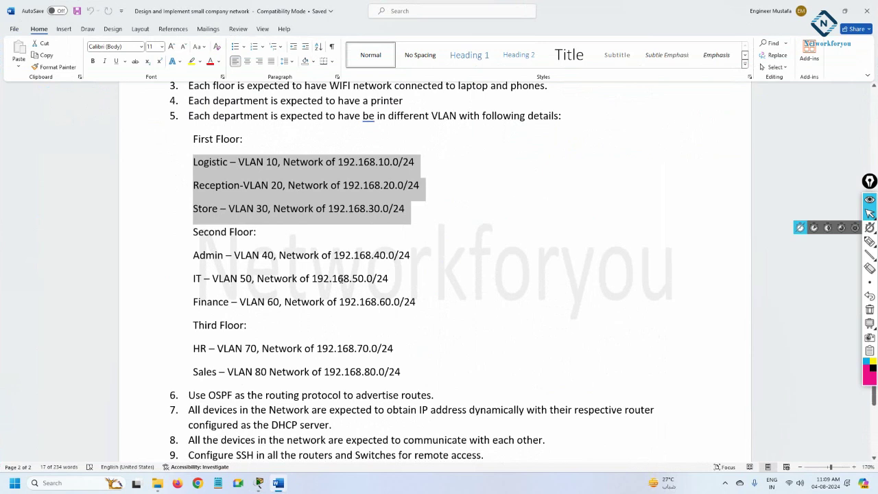
scroll(341, 278, "down", 2)
scroll(341, 280, "down", 1)
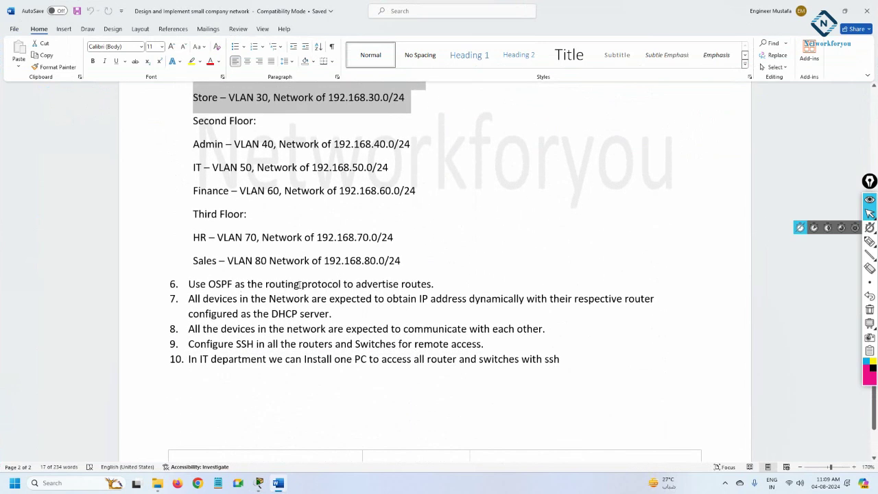
scroll(357, 293, "up", 4)
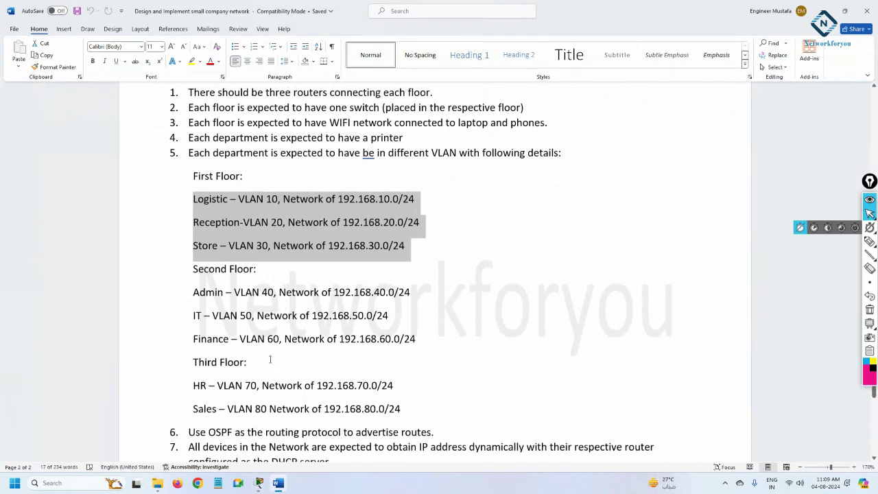
mouse_move(258, 479)
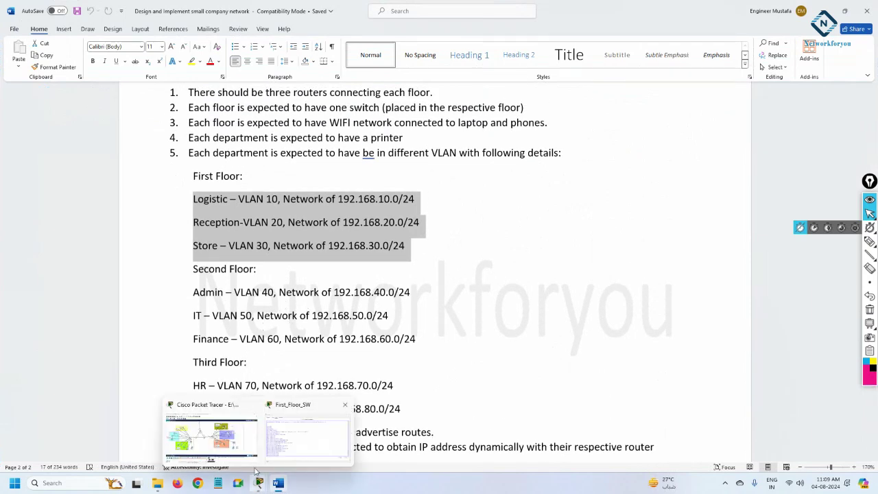
Step: Switch to Packet Tracer, open the second-floor switch's command line, and arrange its widened window beside the second-floor layout
left_click(214, 439)
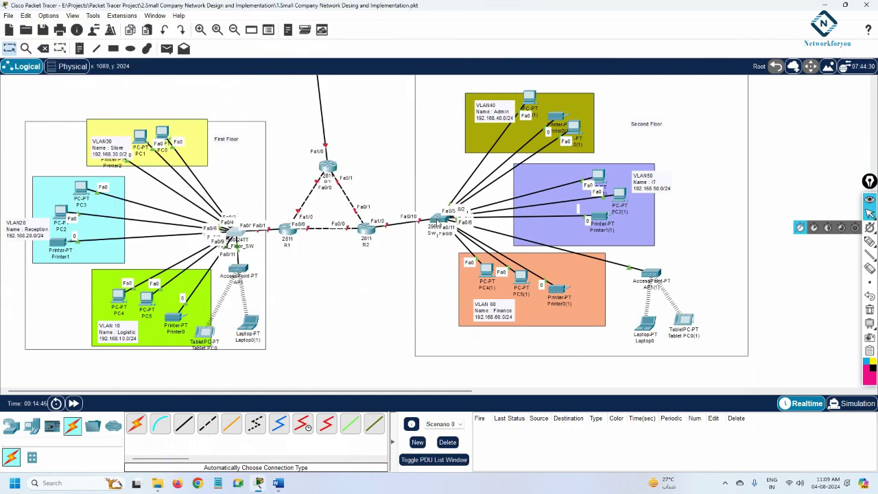
left_click(442, 221)
left_click(383, 122)
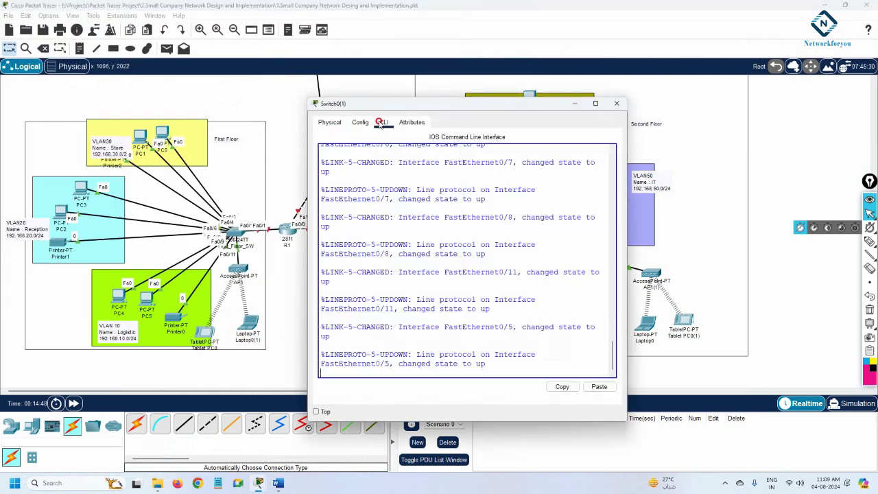
left_click_drag(627, 236, 785, 236)
left_click_drag(491, 104, 628, 347)
left_click(282, 392)
left_click_drag(282, 392, 454, 392)
left_click(113, 218)
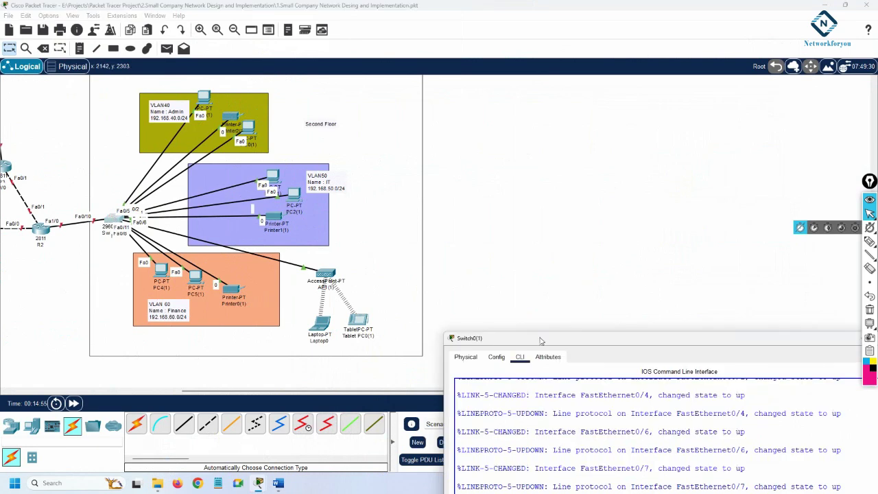
left_click_drag(542, 337, 513, 88)
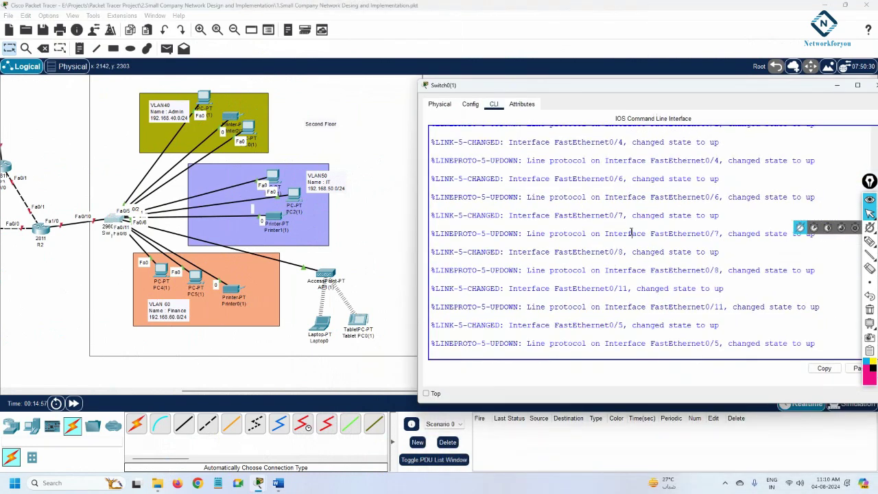
Step: Enter global configuration mode on the second-floor switch and set its enable password
key("Return")
key("Return")
type("en")
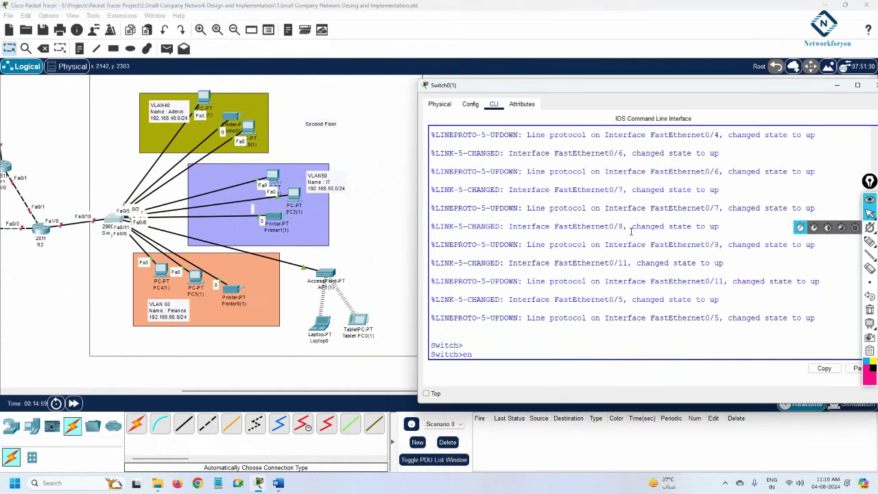
key("Return")
type("config t")
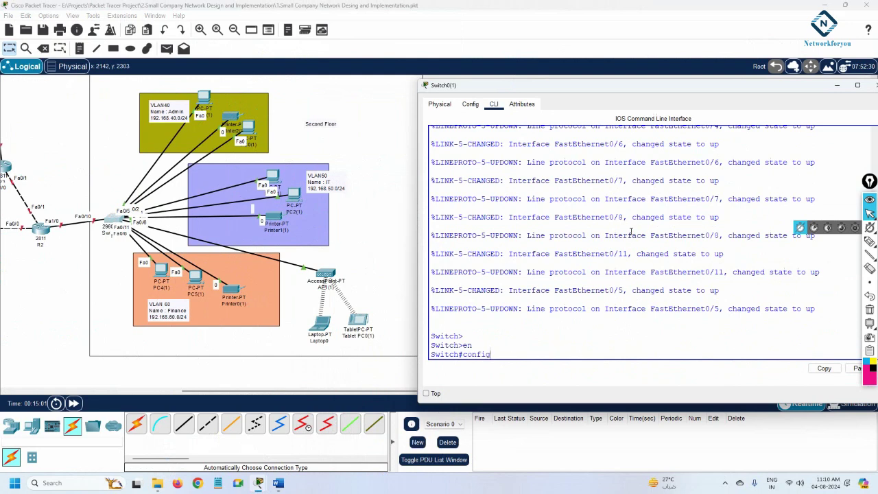
key("Return")
type("enabl")
key("Tab")
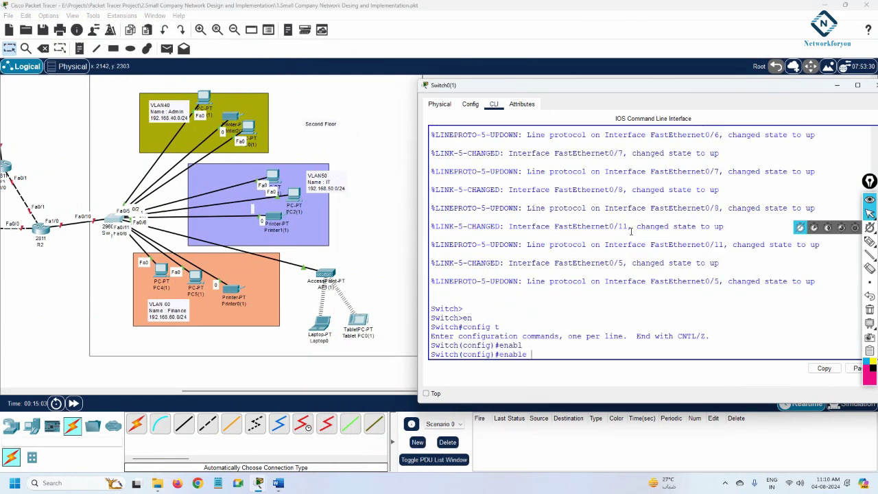
type("pas")
key("Tab")
type("abc")
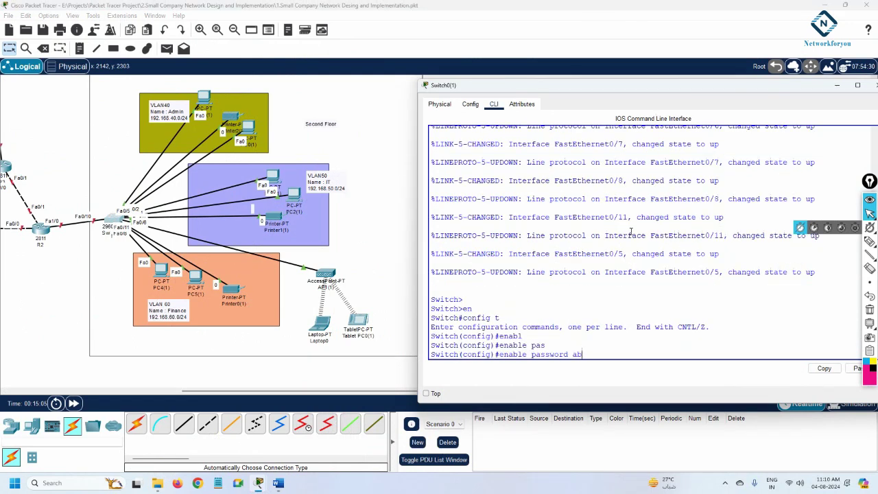
key("Return")
Step: Create a local user account on the second-floor switch with username abc and its account password
type("user")
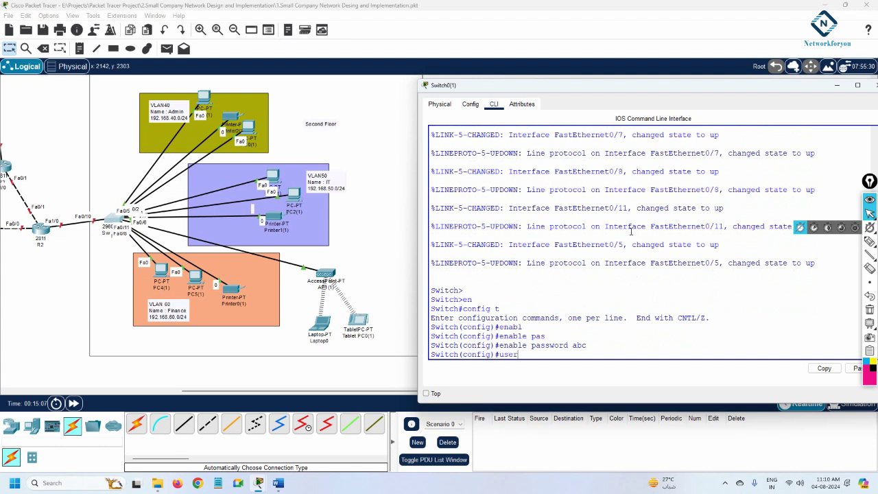
key("Tab")
type("ab")
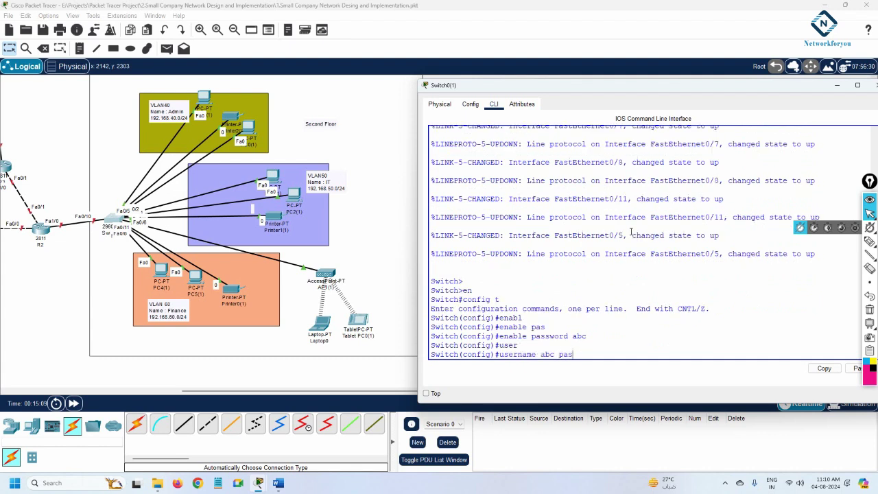
key("Tab")
type("abc")
key("Return")
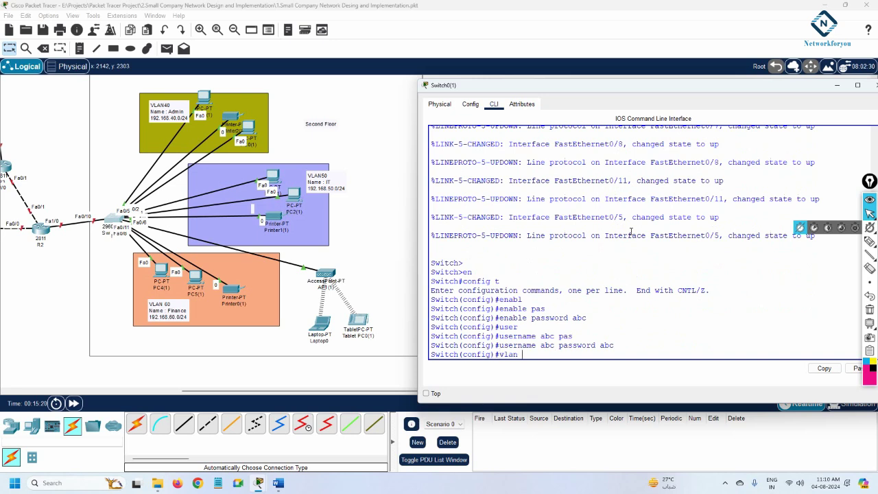
Step: Create VLAN 40 on the second-floor switch and name it Admin, checking the second-floor VLAN list in Word
type("40")
key("Return")
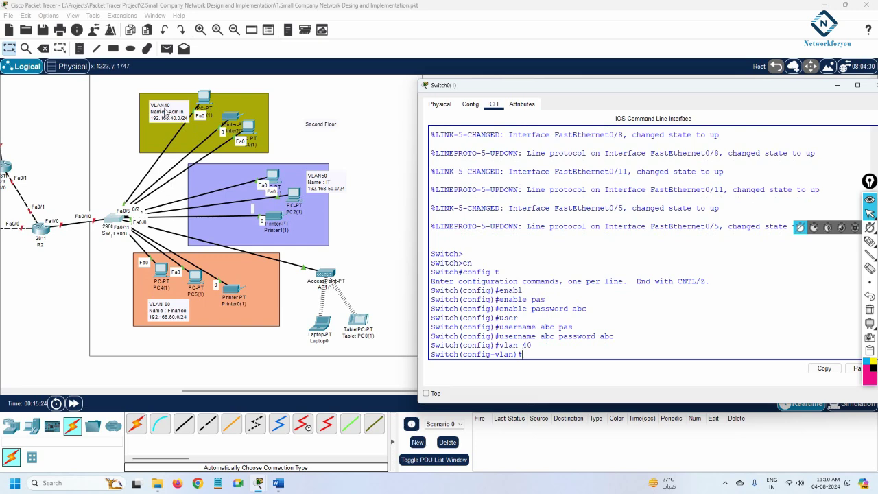
left_click(279, 483)
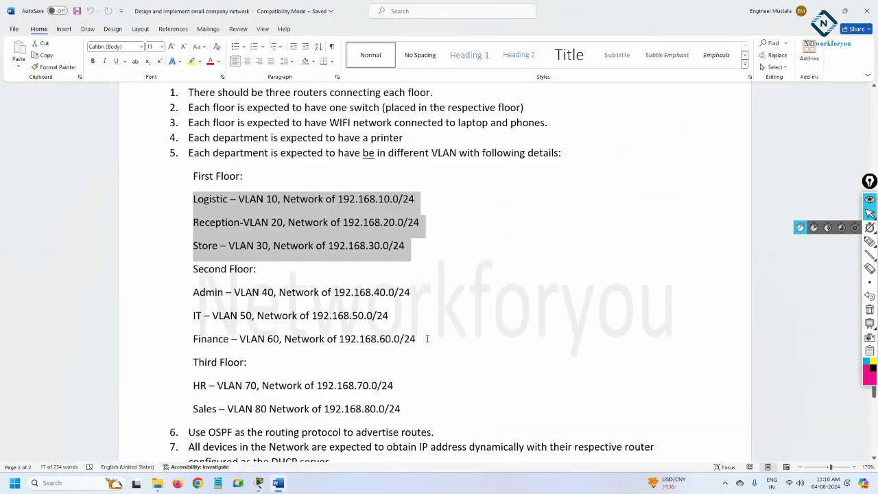
left_click_drag(428, 338, 163, 296)
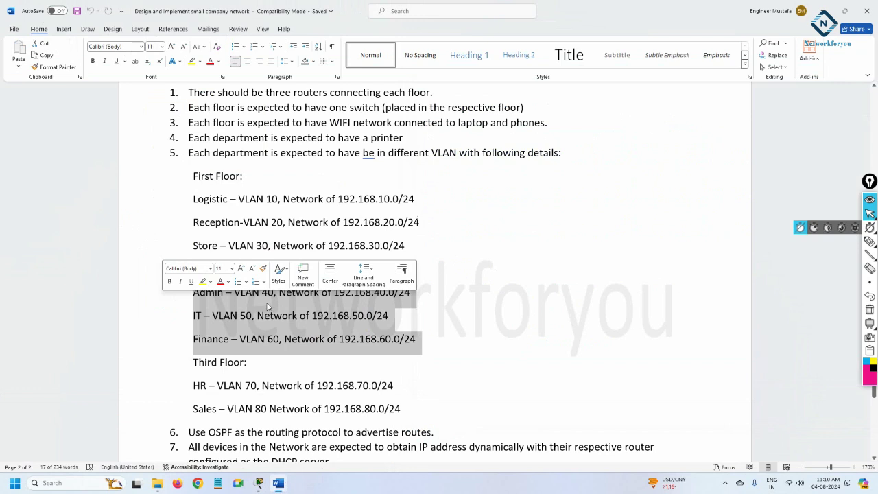
left_click(266, 302)
left_click_drag(431, 343, 147, 302)
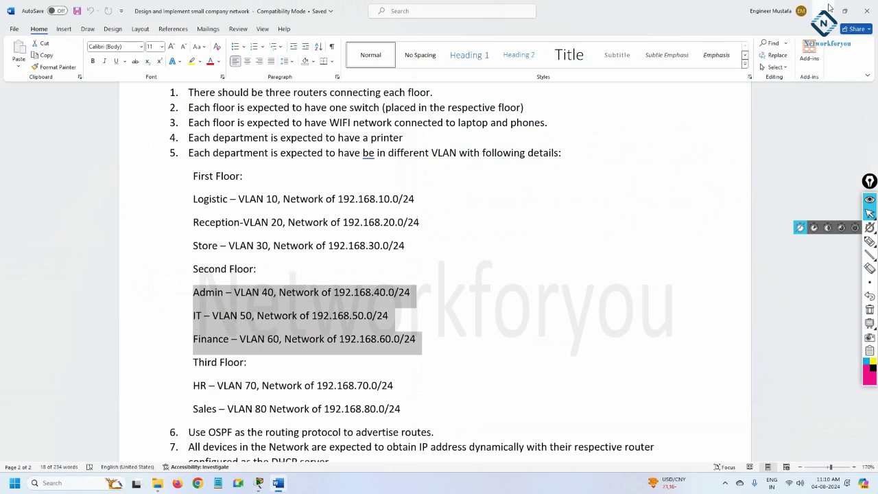
key("alt+Tab")
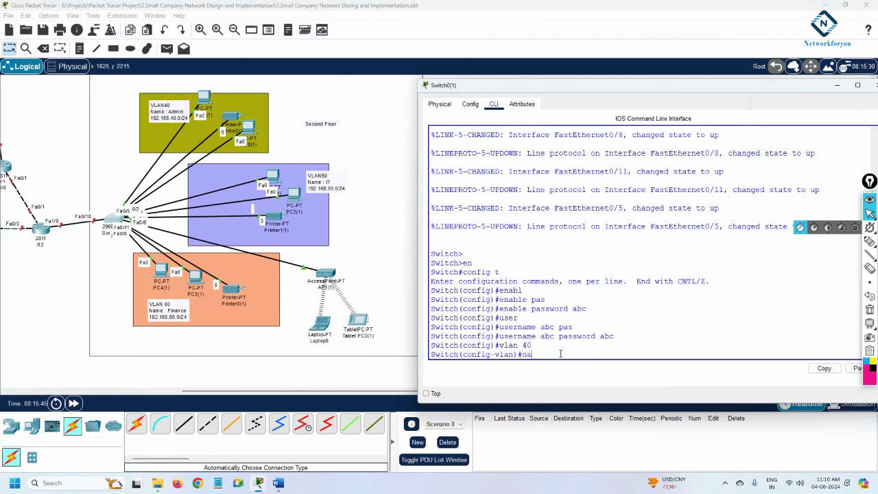
type("me Admin")
key("Return")
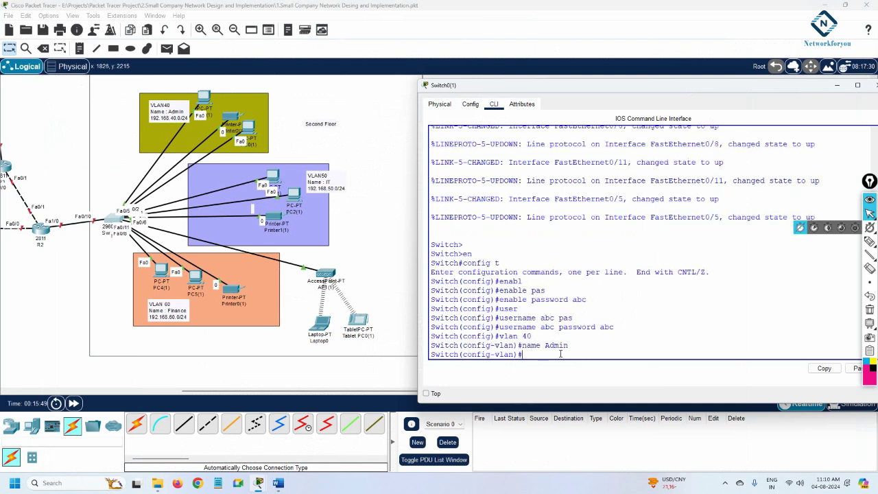
Step: Create VLAN 50 on the second-floor switch and name it IT
type("vlan 50")
key("Return")
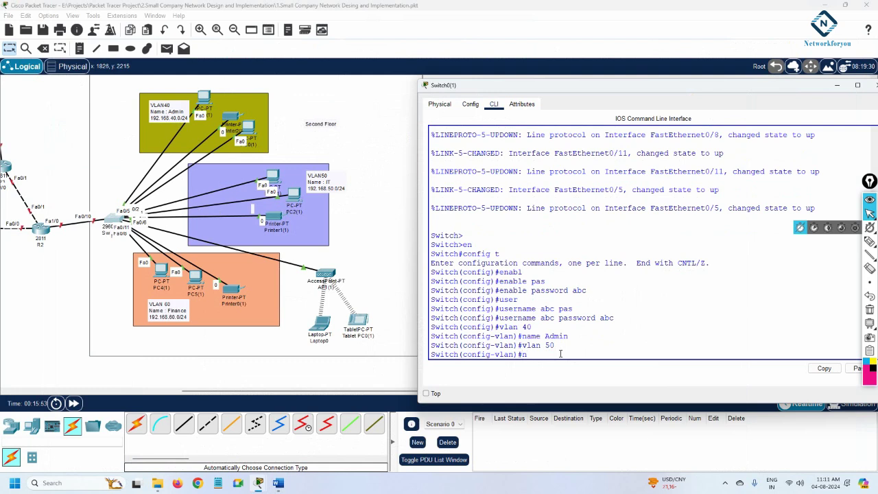
type("name IT")
key("Return")
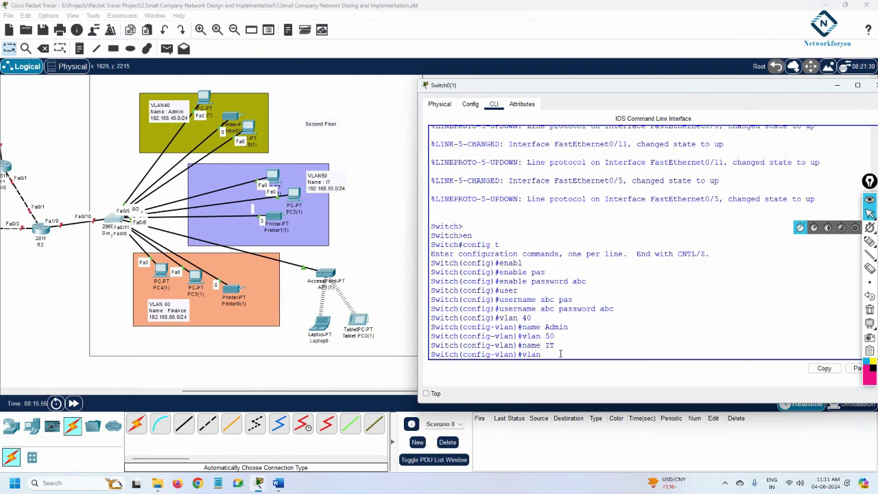
key("Return")
type("name")
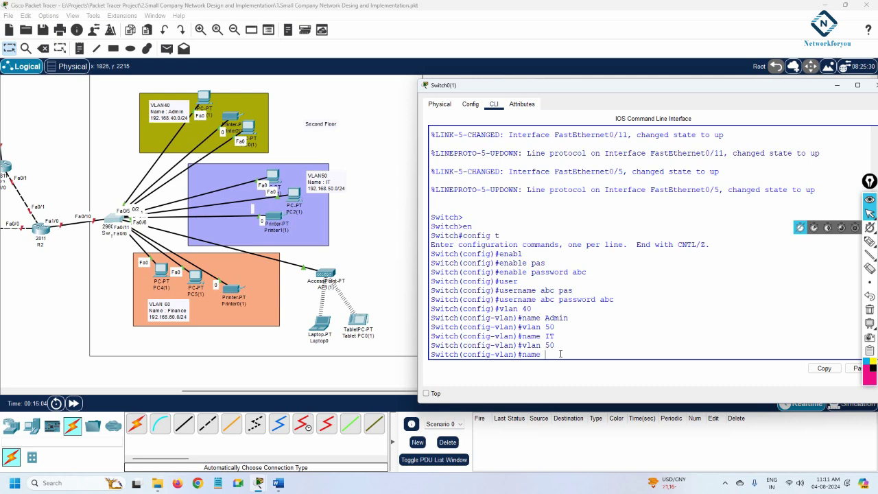
key("BackSpace")
key("BackSpace")
key("BackSpace")
key("BackSpace")
Step: Create VLAN 60 on the second-floor switch, name it Finance, and close the switch's window
type("vlan 60")
key("Return")
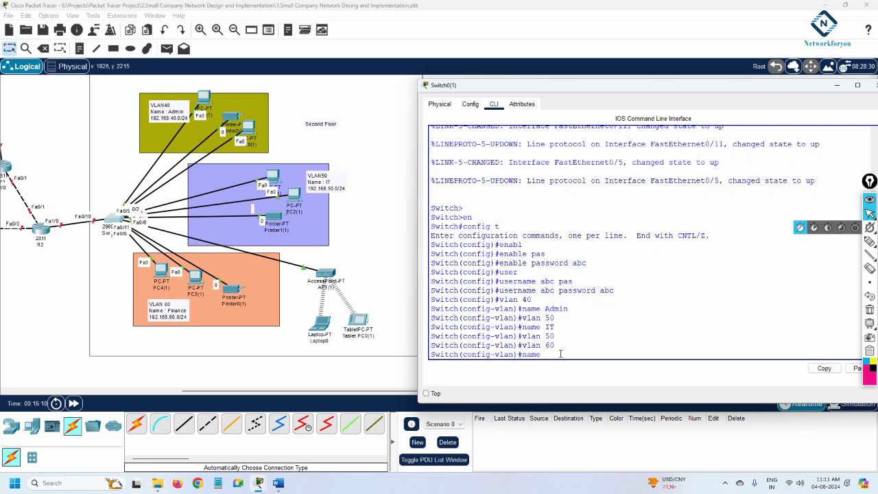
type("name Finance")
key("Return")
key("Return")
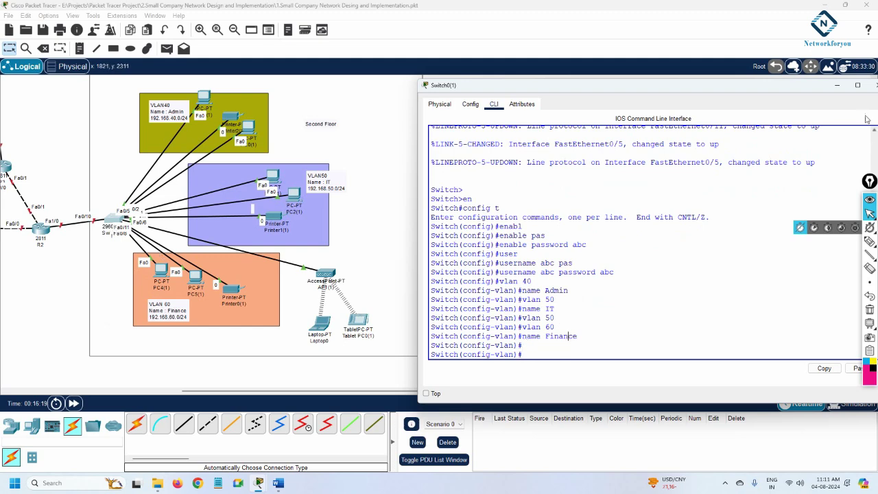
left_click_drag(808, 88, 734, 96)
left_click(812, 98)
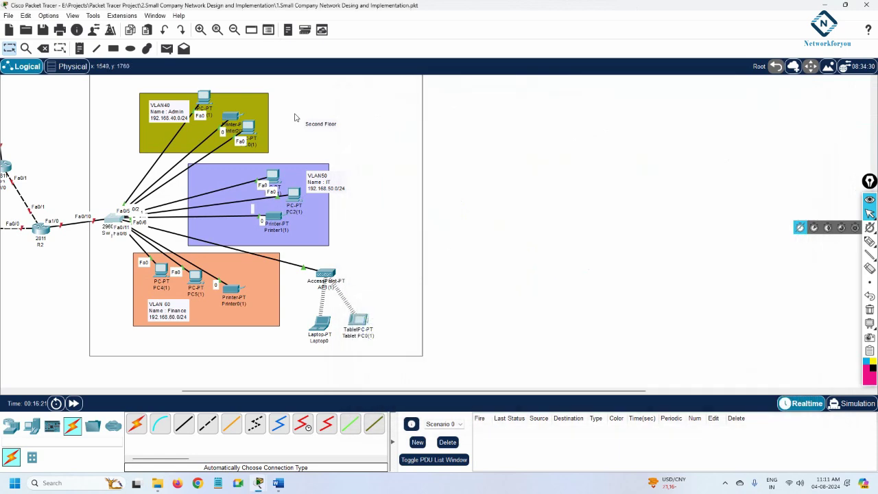
Step: Check the third-floor HR and Sales VLAN requirements in Word and open the third-floor switch's command line in Packet Tracer
scroll(230, 217, "up", 3)
scroll(230, 220, "up", 1)
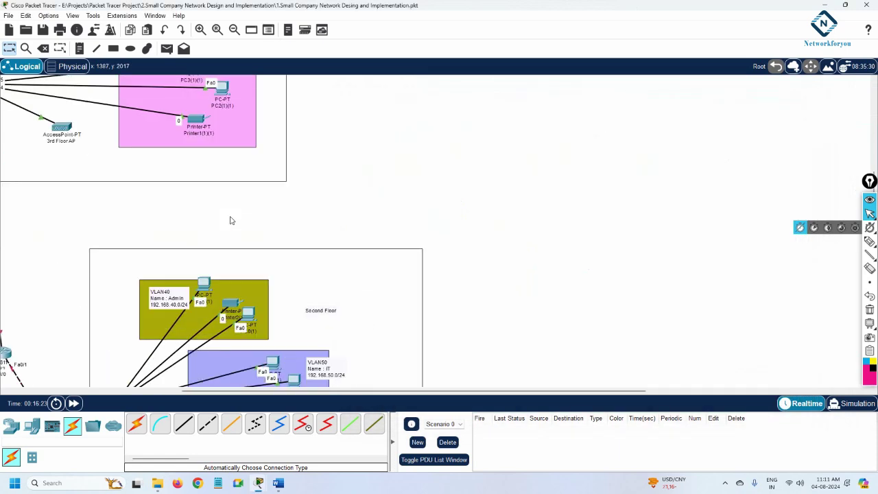
left_click_drag(221, 391, 139, 389)
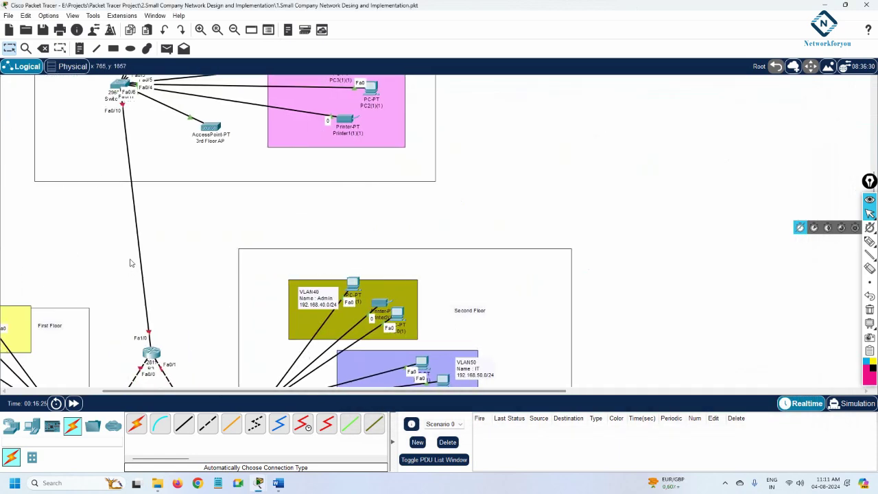
scroll(132, 258, "up", 2)
scroll(162, 203, "up", 1)
scroll(184, 172, "up", 1)
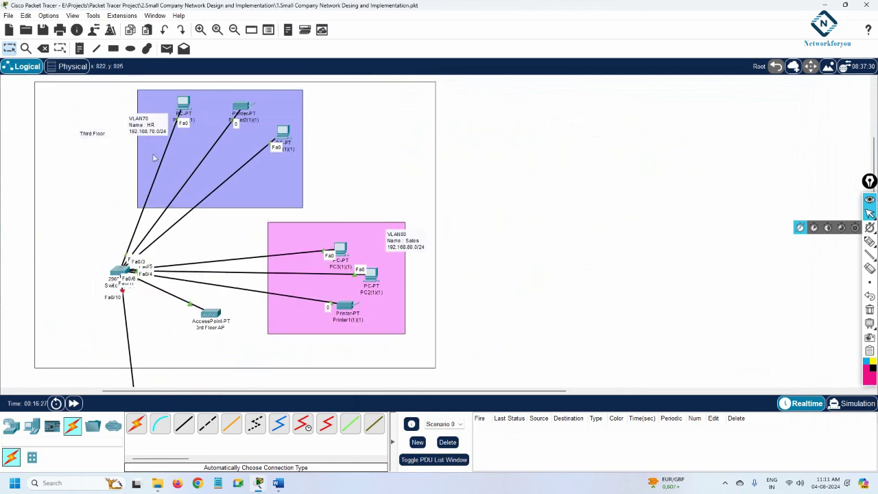
left_click(260, 482)
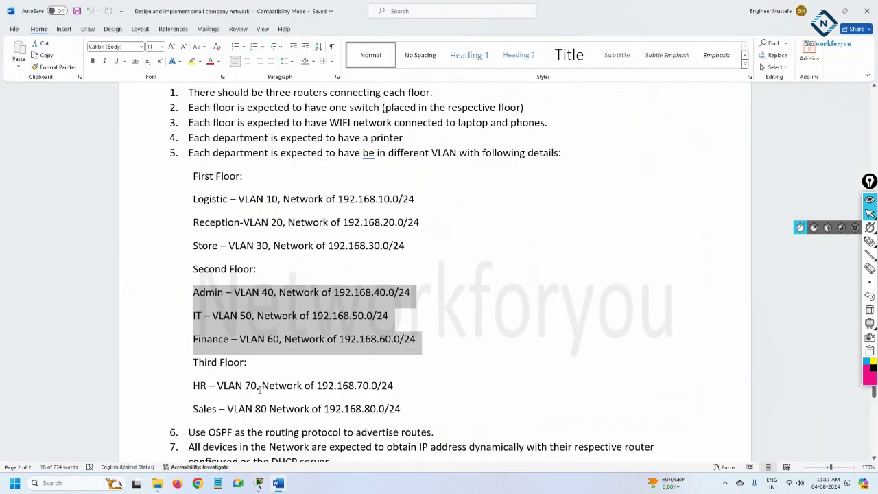
scroll(261, 389, "down", 1)
left_click_drag(401, 336, 177, 321)
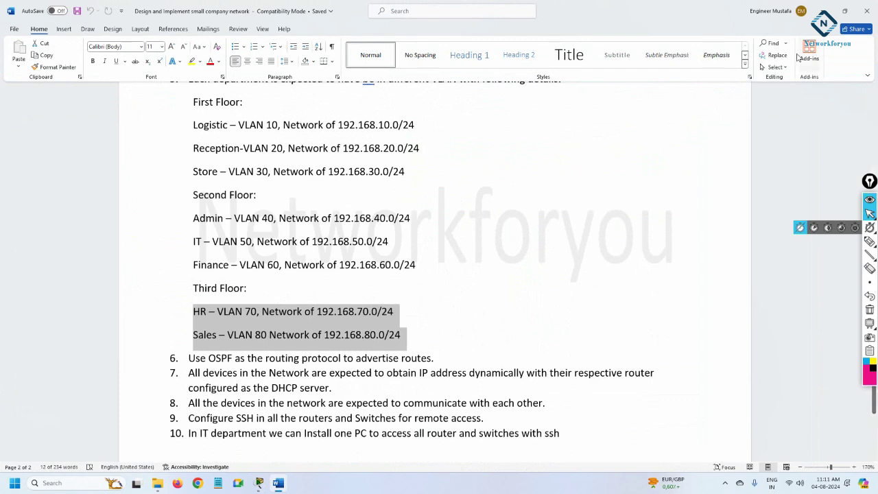
left_click(831, 11)
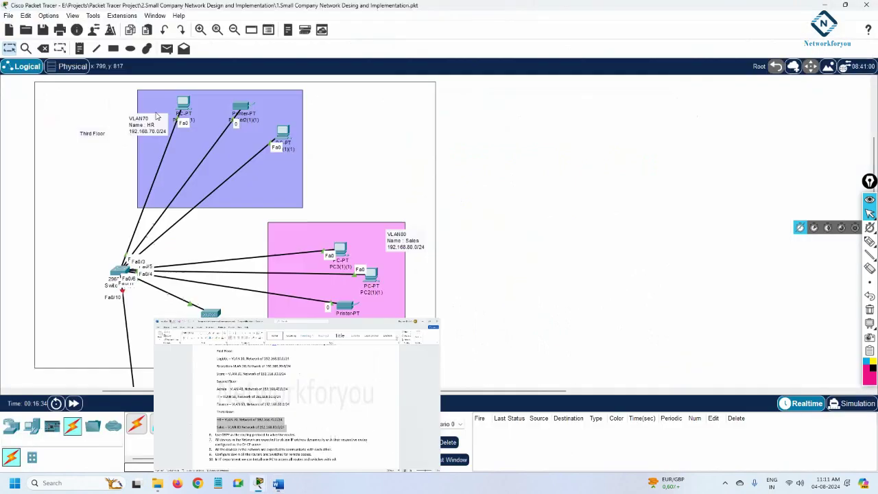
left_click(120, 272)
left_click(383, 122)
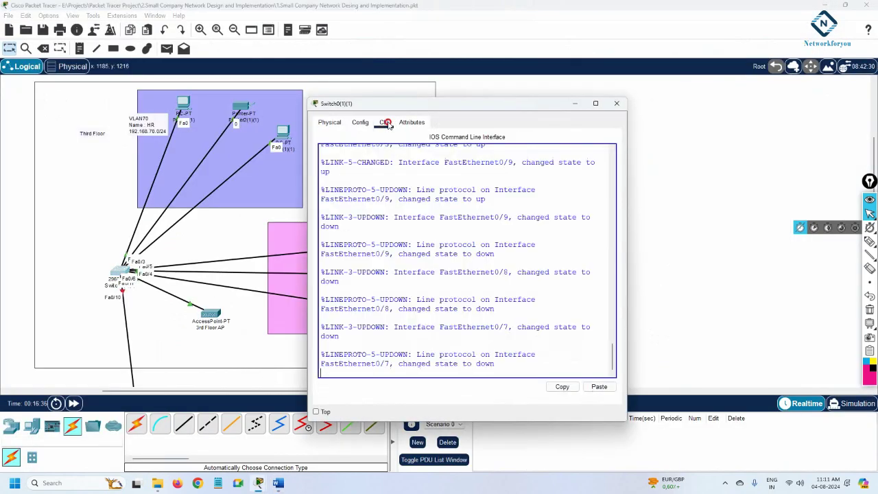
Step: Widen the third-floor switch's command-line window, move it clear of the topology, and enter privileged mode
left_click_drag(629, 177, 815, 177)
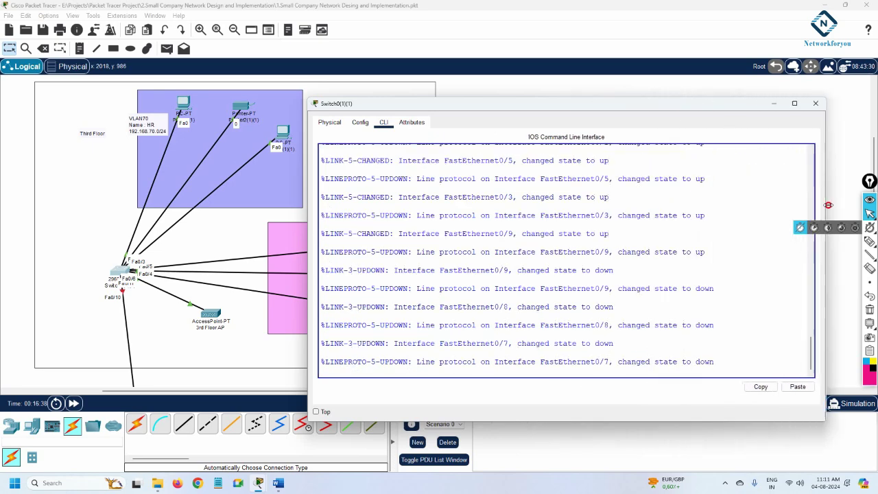
left_click_drag(516, 107, 619, 103)
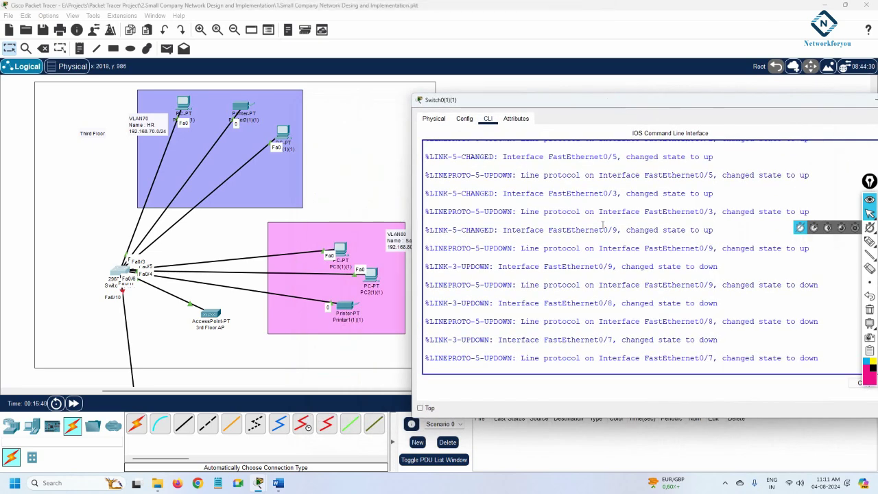
key("Return")
key("Return")
key("Return")
type("en")
key("Return")
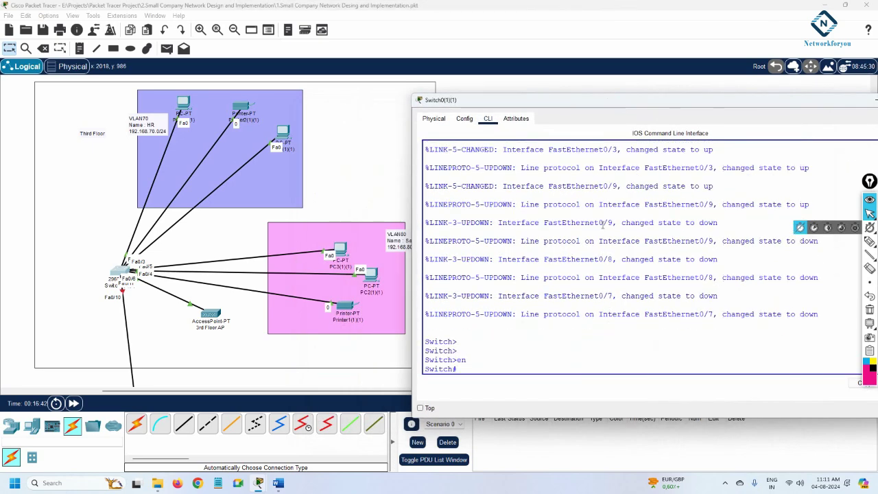
Step: Enter global configuration mode on the third-floor switch and set its hostname to SW3
type("config t")
key("Return")
type("host")
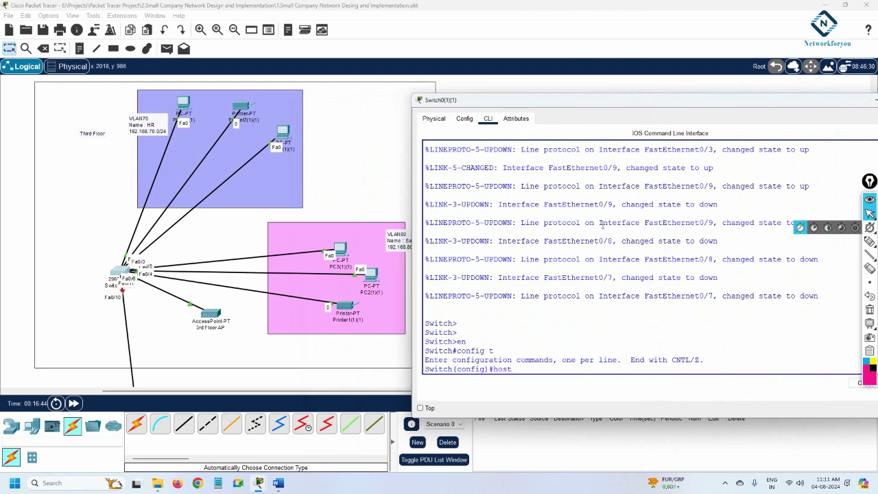
key("Tab")
type("SW3")
key("Return")
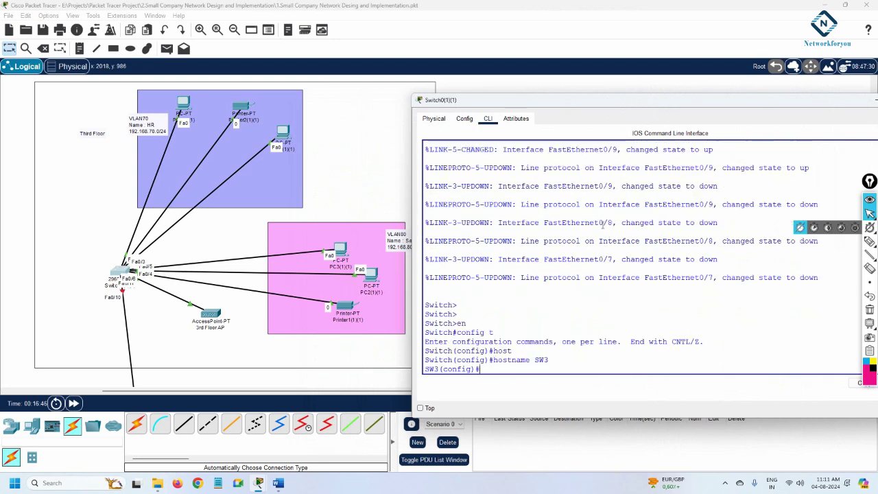
key("Return")
Step: Set the enable password on the third-floor switch
type("vlan")
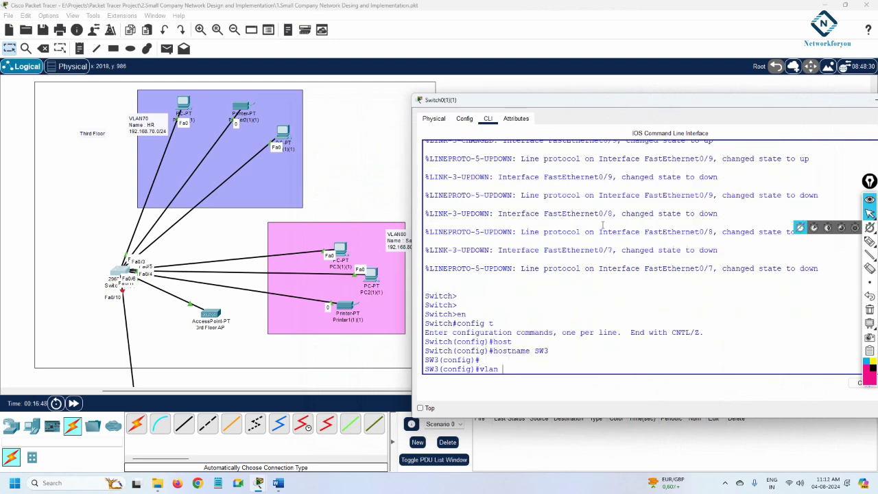
key("BackSpace")
key("BackSpace")
key("BackSpace")
key("BackSpace")
type("enable")
key("Tab")
type("pas")
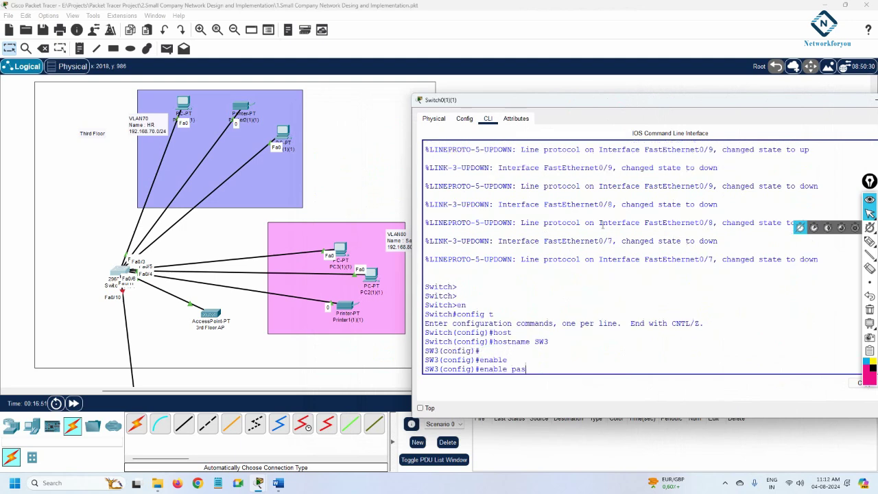
type("s")
key("Tab")
type("abc")
key("Return")
Step: Create the local user abc with its login password on the third-floor switch
type("user")
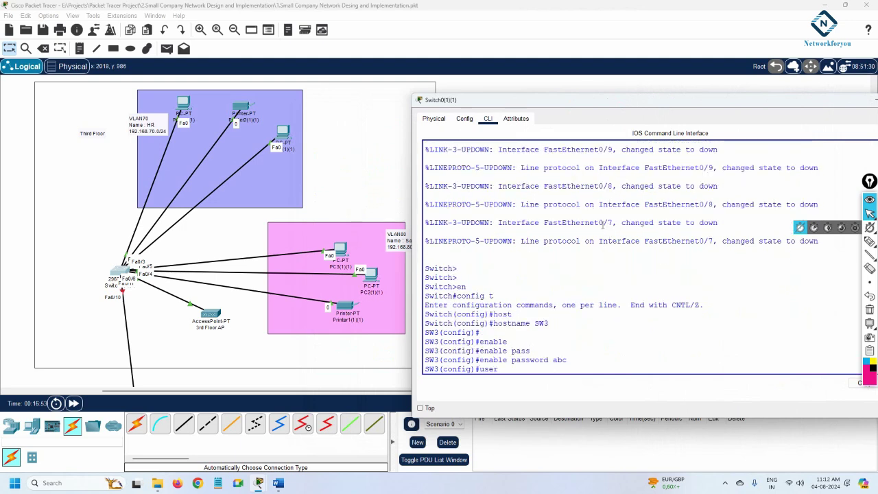
type("name abc pass")
key("Tab")
type("abc")
key("Return")
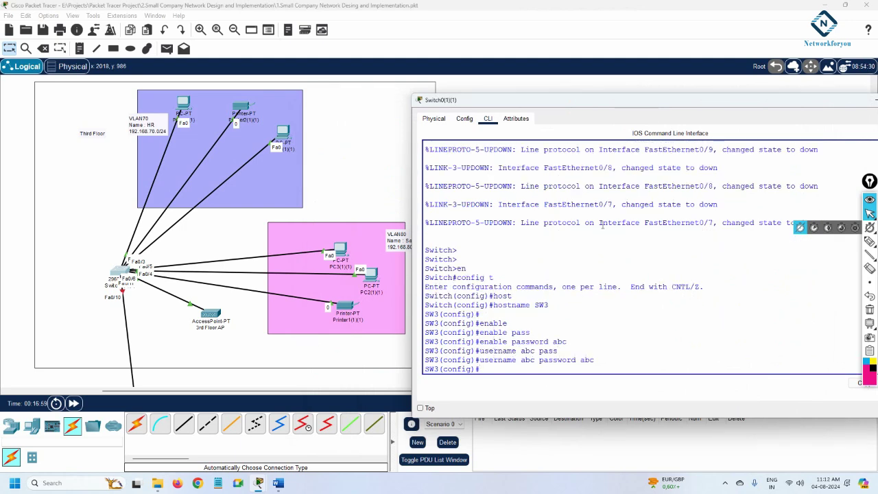
Step: Create VLAN 70 on the third-floor switch and name it HR
type("vlan 70")
key("Return")
type("name ")
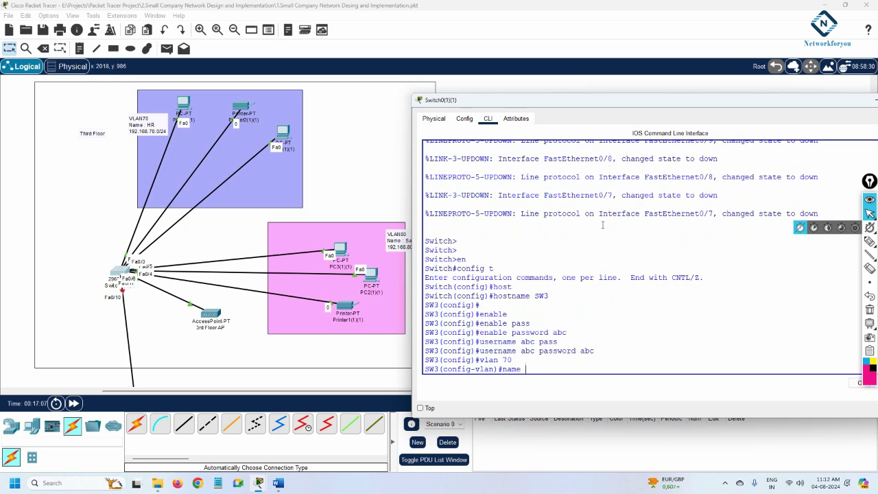
type("HR")
key("Return")
Step: Create VLAN 80 on the third-floor switch, name it Sales, and save the configuration with do wr
type("vlan ")
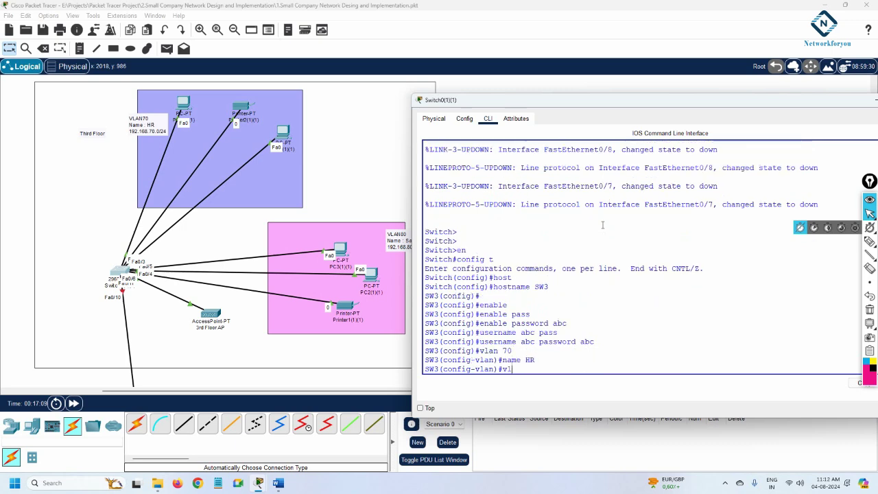
type("80")
key("Return")
type("na")
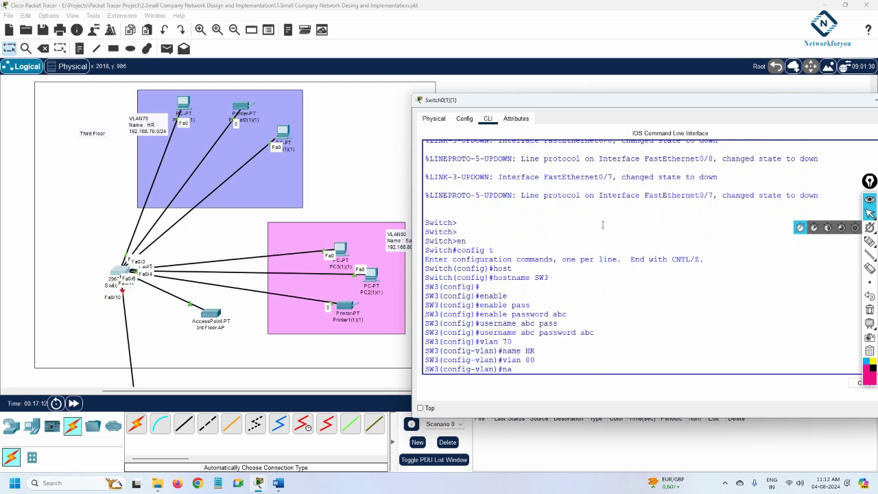
type("me")
left_click_drag(532, 101, 583, 105)
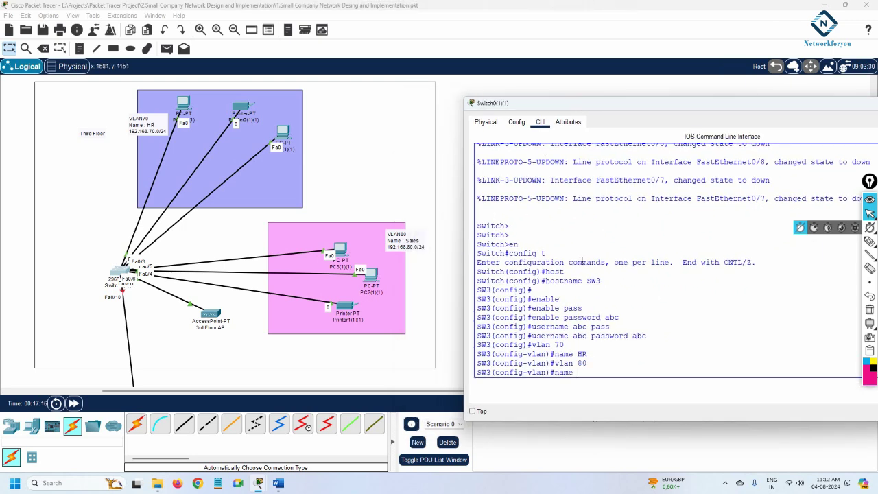
type("Sales")
key("Return")
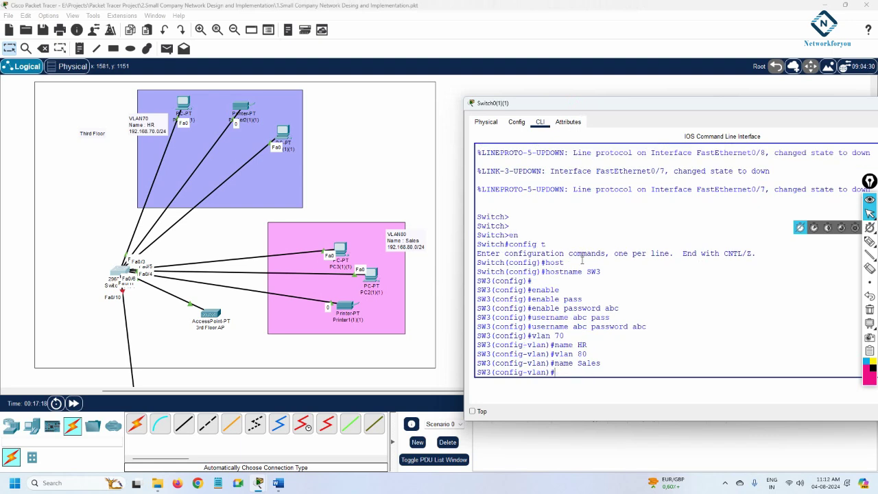
type("do wr")
key("Return")
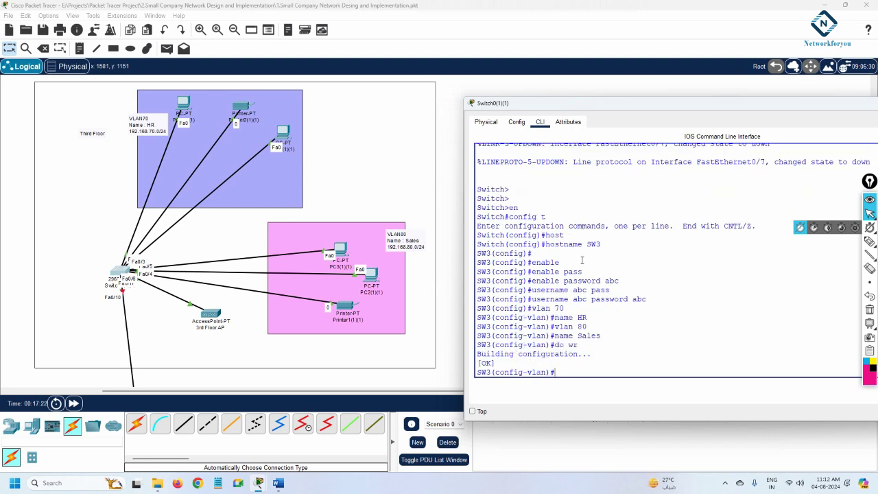
Step: Rearrange the two PCs and the printer within the third-floor HR area, placing the printer just above the second PC
mouse_move(185, 103)
left_mouse_down()
mouse_move(77, 110)
mouse_move(179, 110)
left_mouse_up()
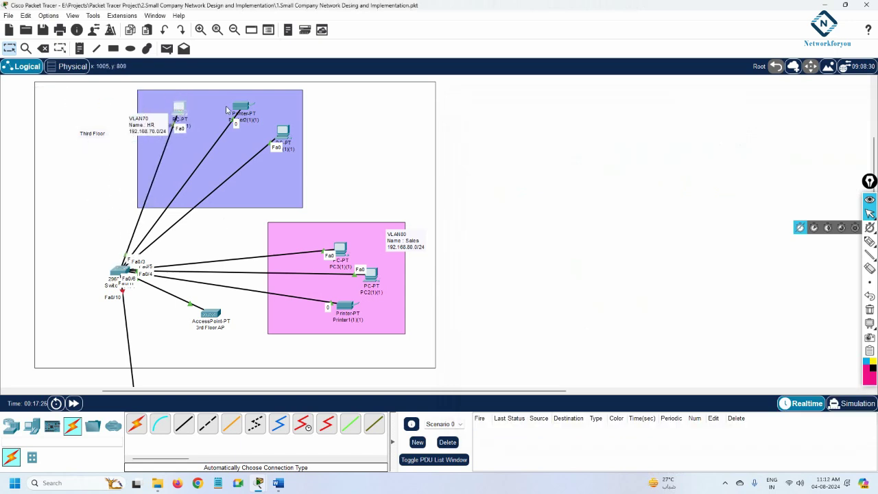
left_click_drag(242, 106, 202, 105)
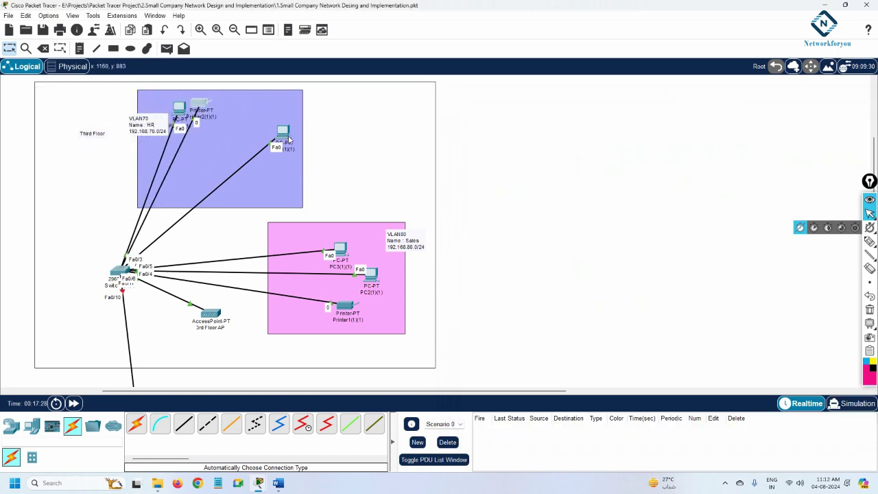
left_click_drag(283, 132, 257, 129)
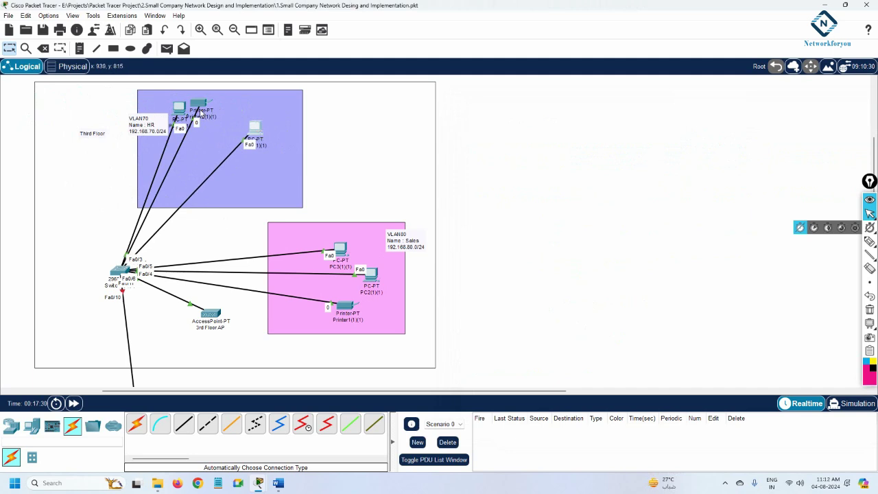
left_click_drag(196, 104, 253, 109)
mouse_move(172, 108)
left_mouse_down()
mouse_move(137, 95)
mouse_move(170, 101)
left_mouse_up()
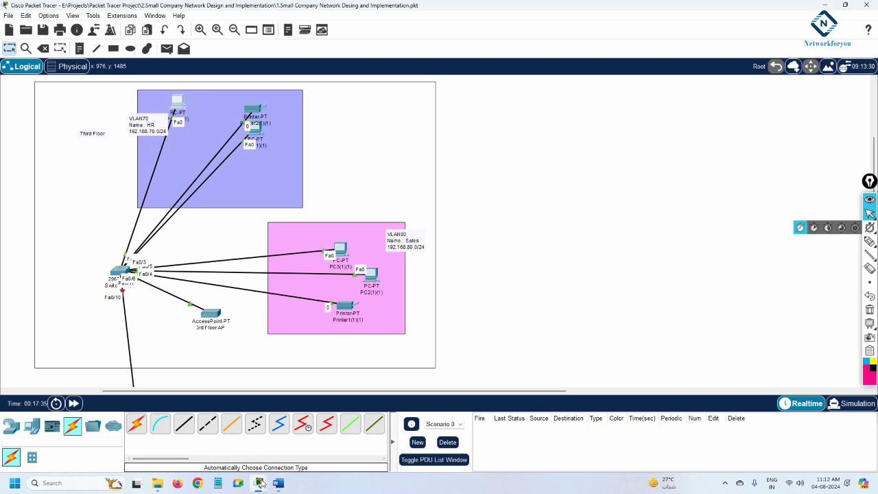
Step: Return to the third-floor switch's command line, exit configuration mode, save the configuration with wr, and close its window
mouse_move(262, 483)
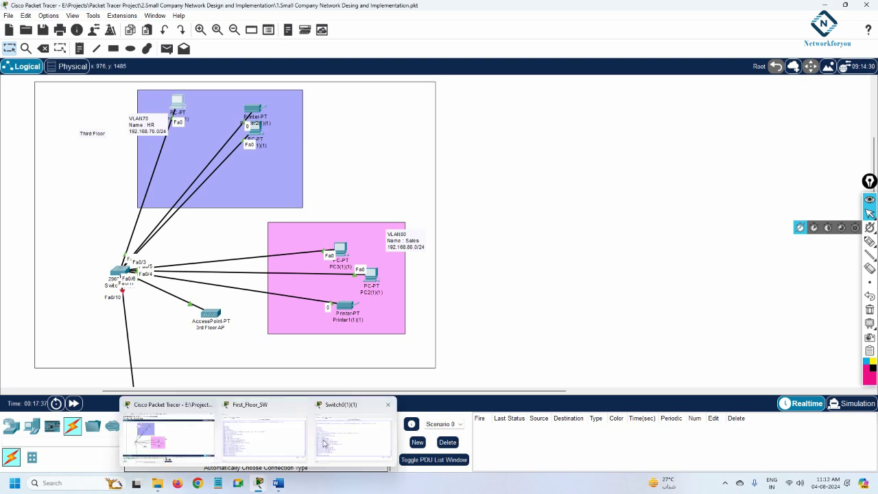
left_click(118, 271)
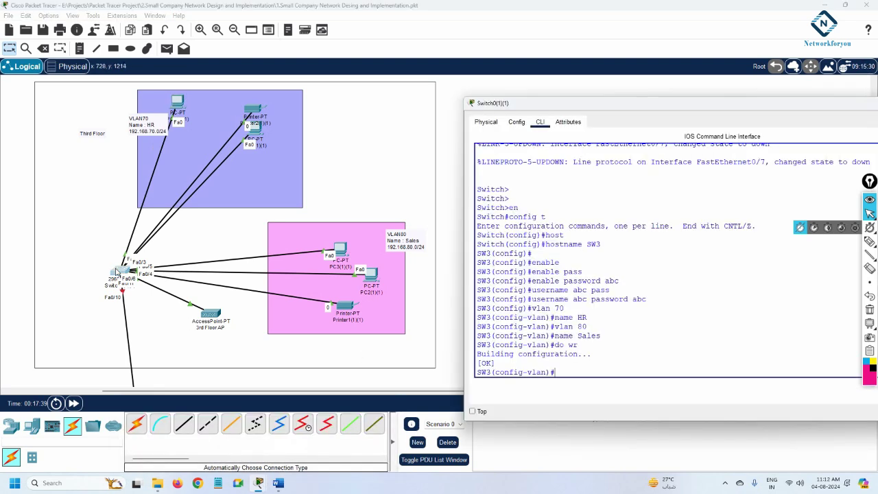
key("ctrl+z")
key("Return")
key("Return")
key("Return")
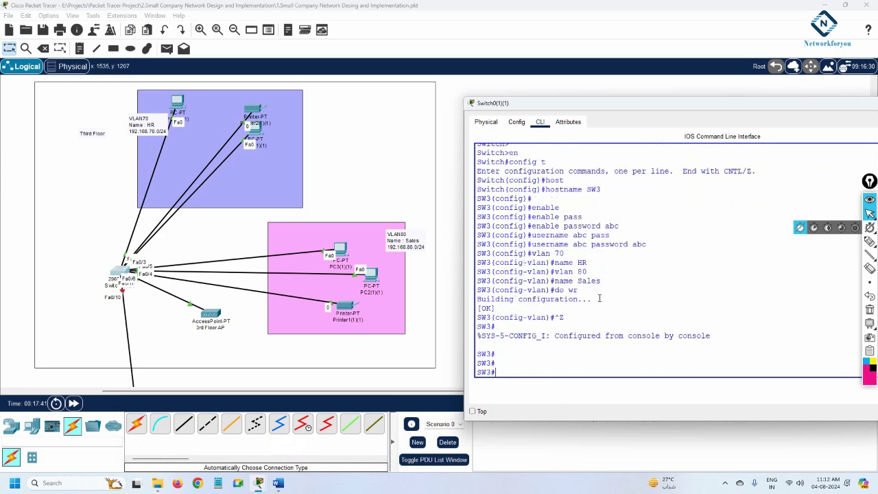
type("wr")
key("Return")
key("Return")
key("Return")
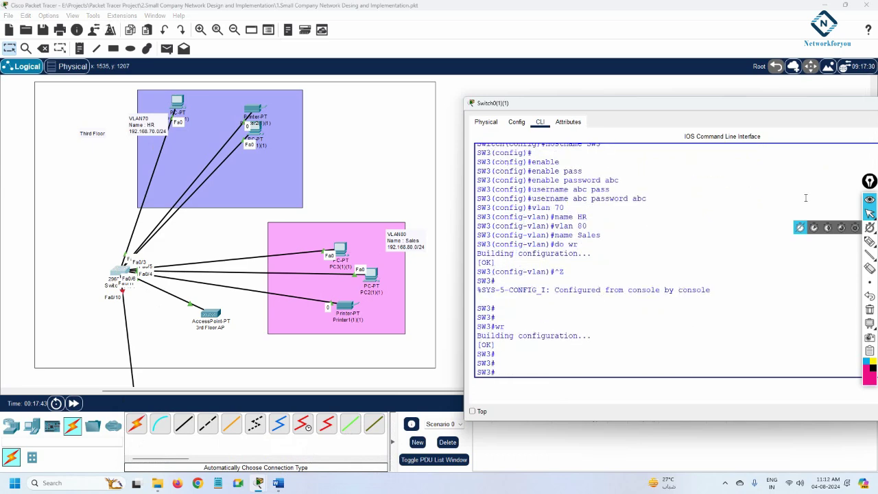
left_click_drag(859, 104, 677, 118)
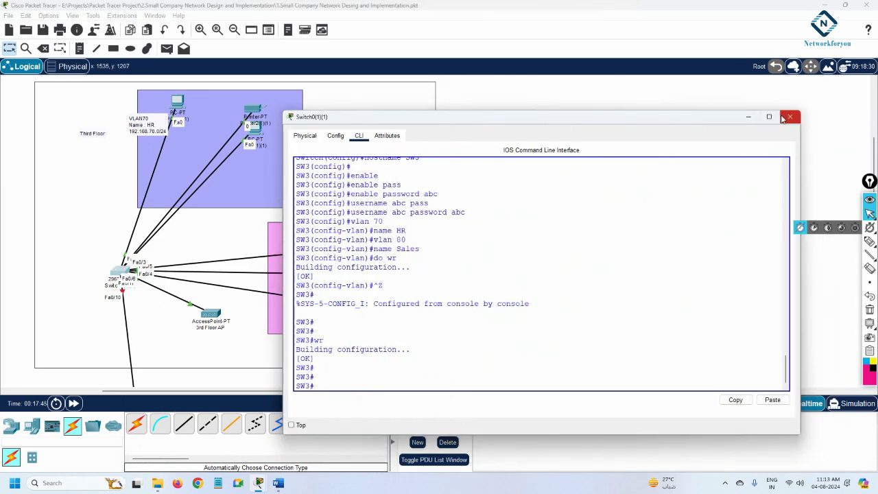
left_click(789, 117)
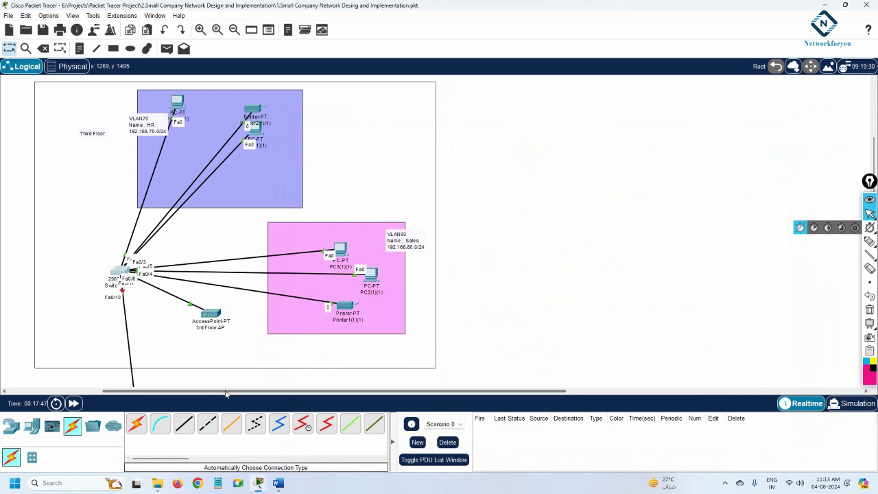
Step: Open the second-floor switch's command line, exit configuration mode, and save its configuration with wr
left_click_drag(225, 393, 143, 393)
scroll(236, 314, "down", 8)
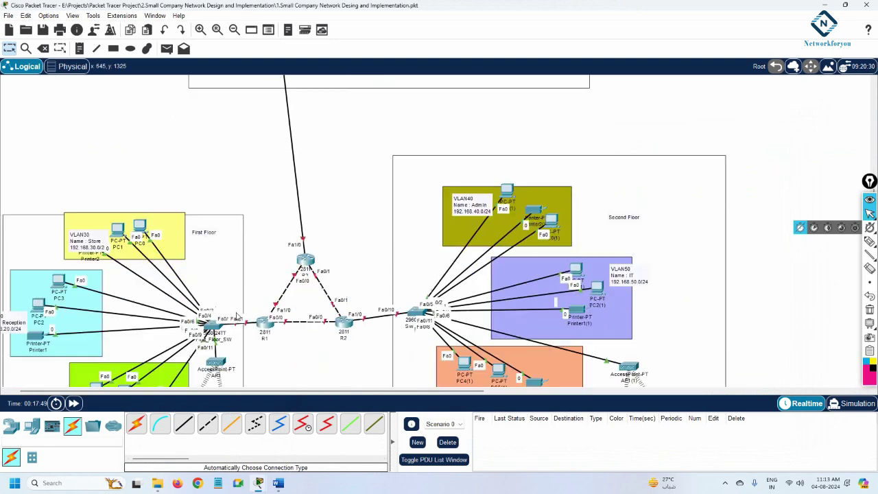
left_click(420, 313)
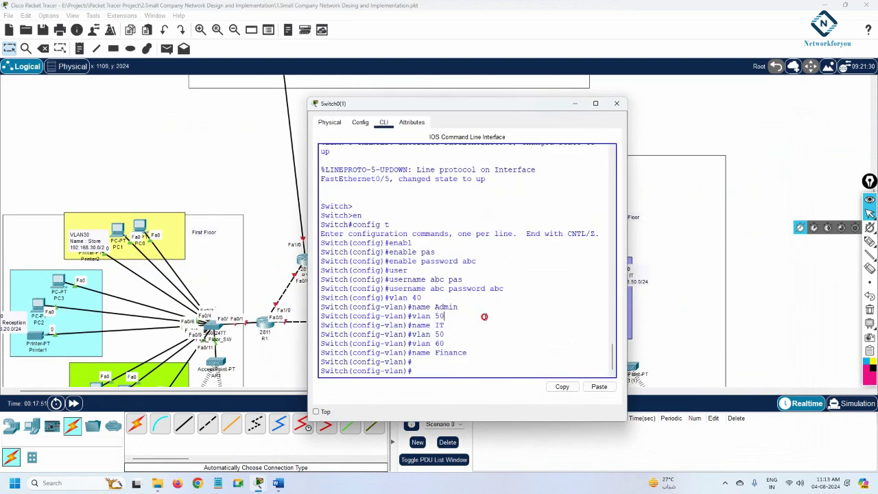
key("ctrl+z")
key("Return")
key("Return")
key("Return")
type("wr")
key("Return")
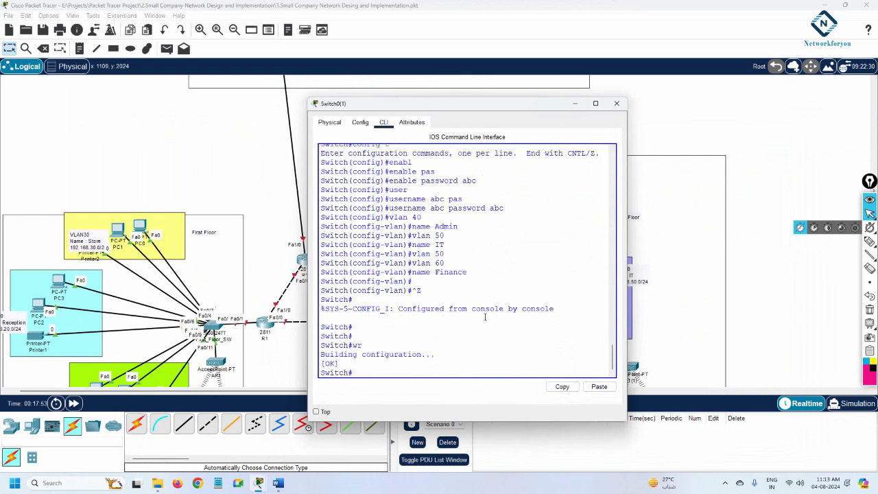
Step: Open the first-floor switch's command line, exit configuration mode, and save its configuration with wr
left_click(210, 328)
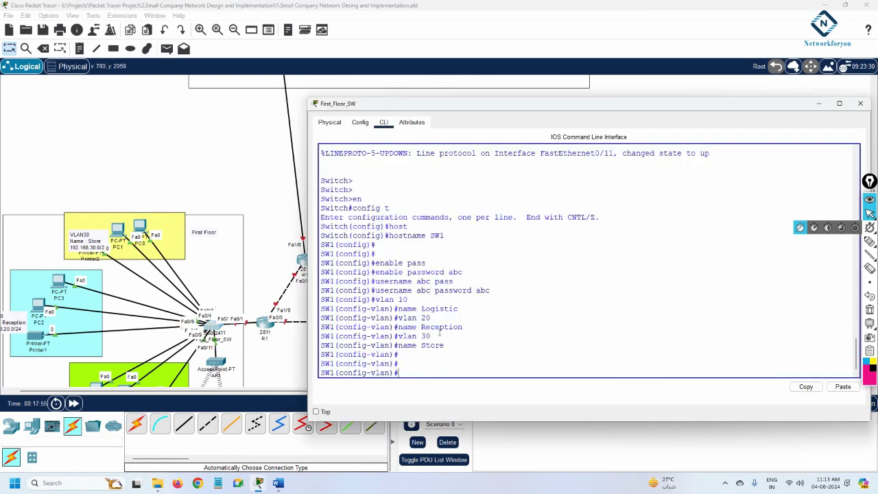
key("ctrl+z")
key("Return")
key("Return")
type("wr")
key("Return")
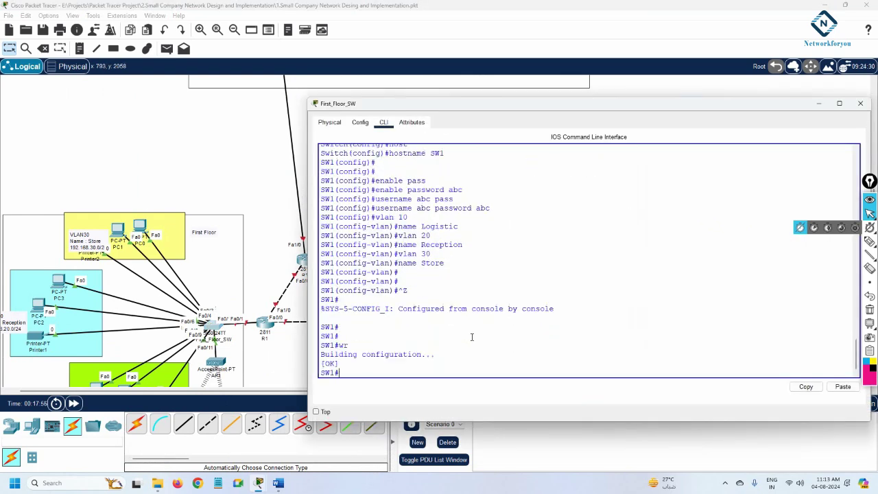
key("Return")
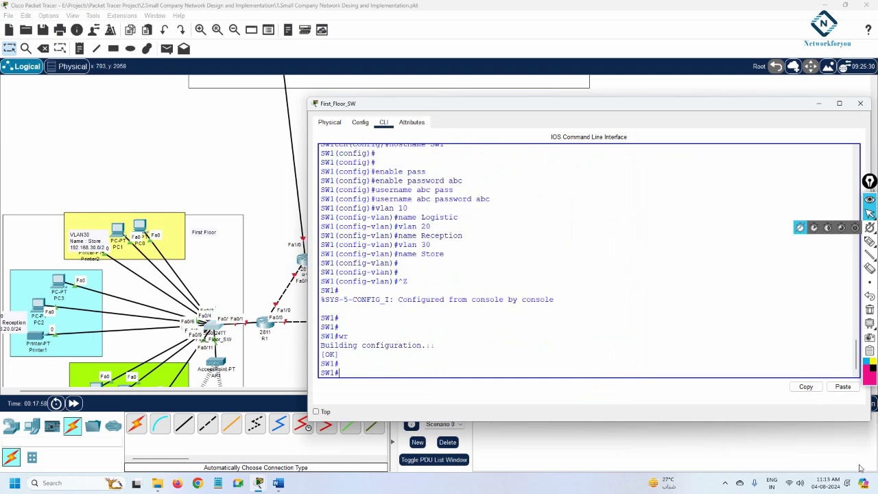